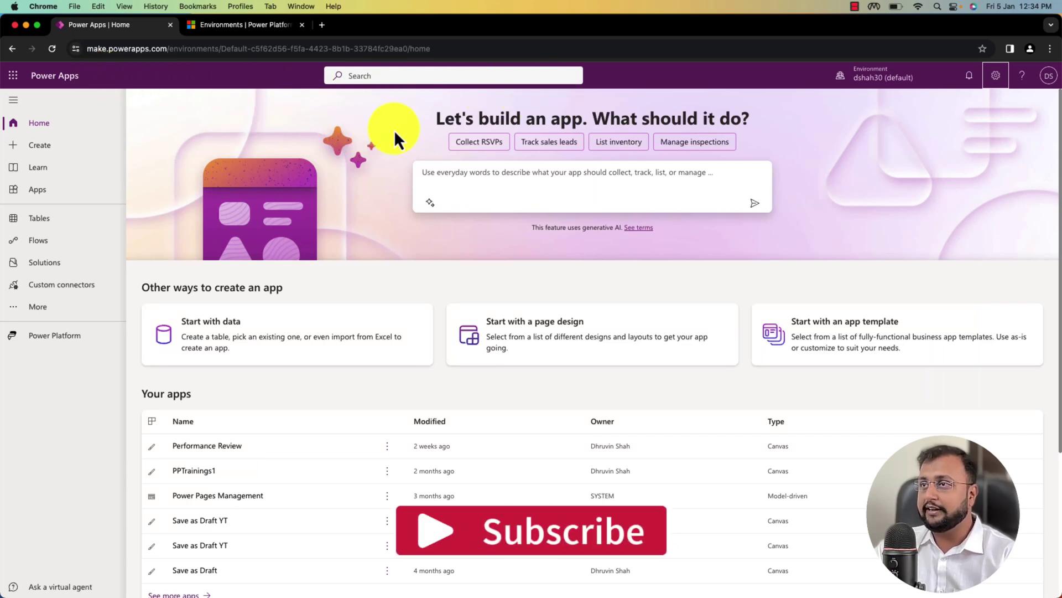
Step: Open the list of environments in the Power Platform admin center
left_click(996, 76)
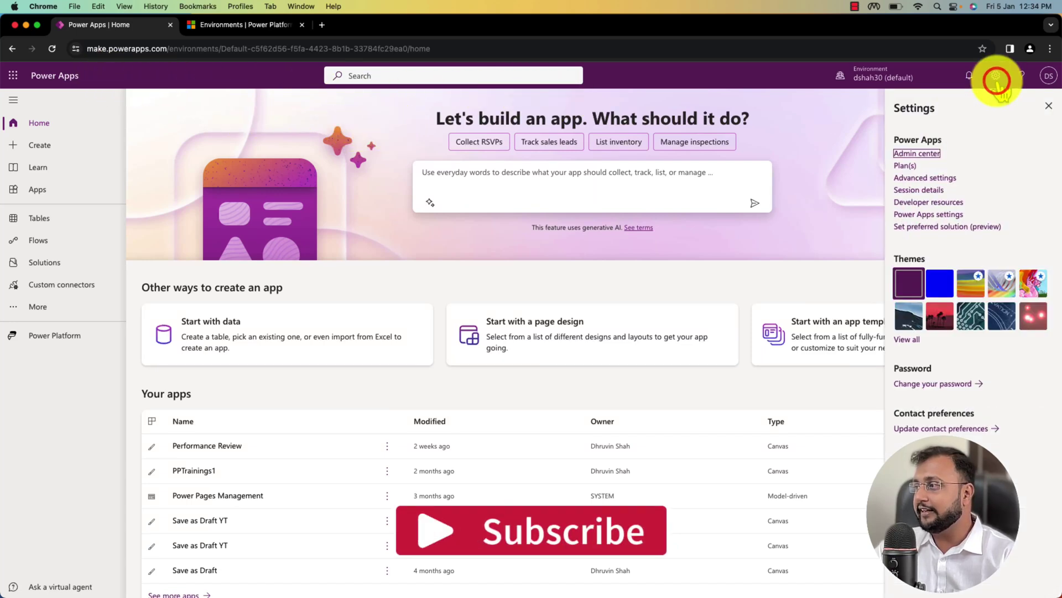
left_click(923, 154)
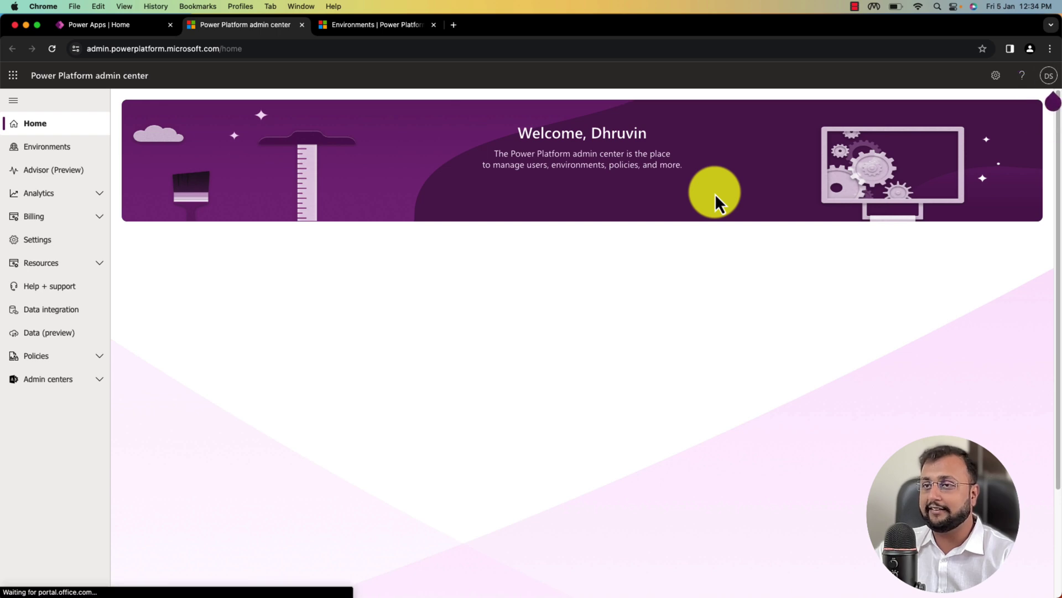
left_click(76, 155)
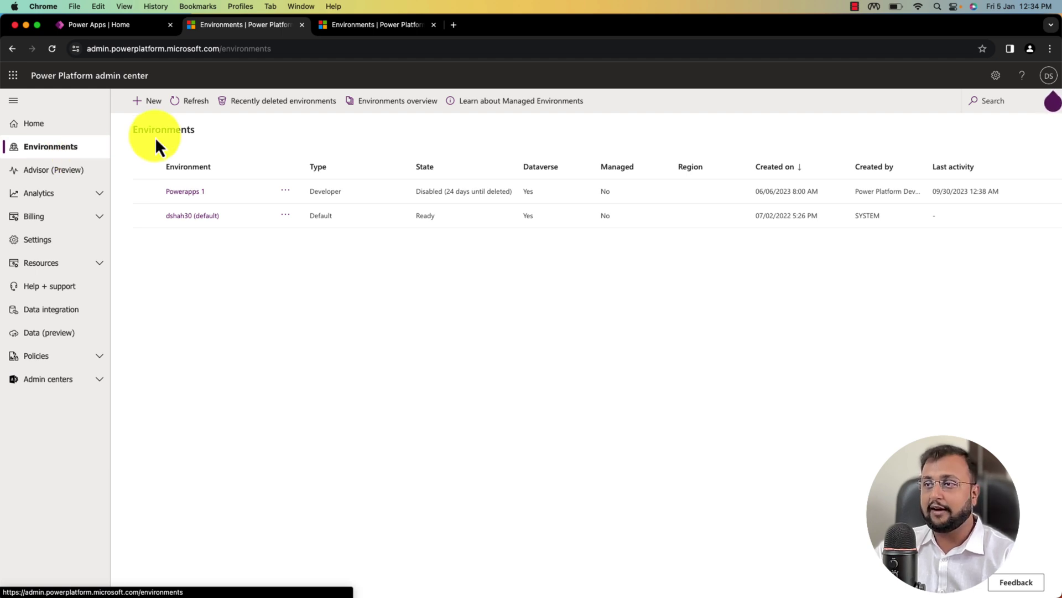
Step: Create a new Developer environment named "Power Automate POCs", accepting the default Dataverse language and currency
left_click(154, 106)
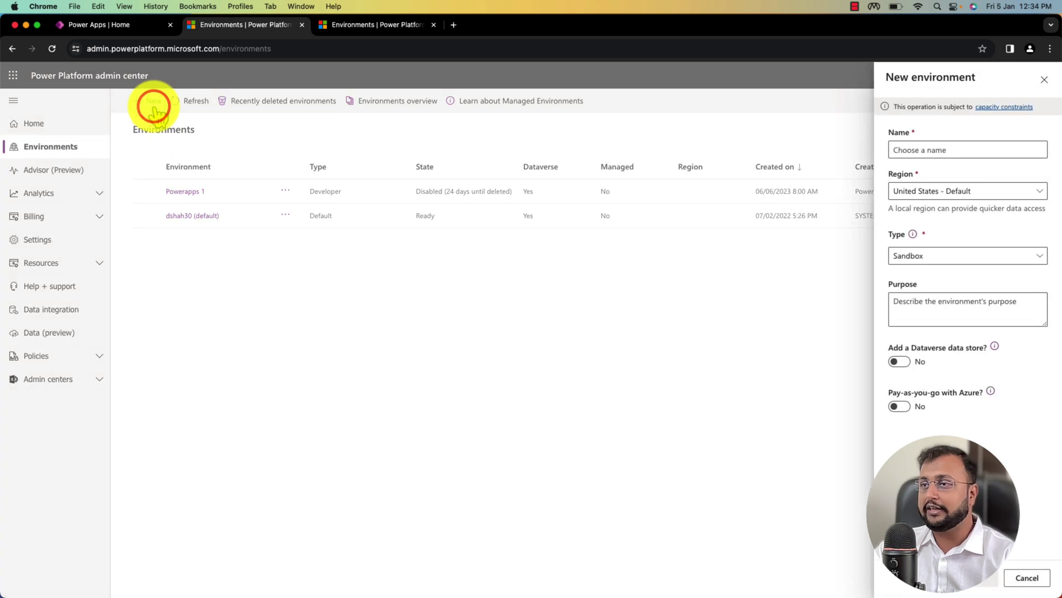
left_click(919, 149)
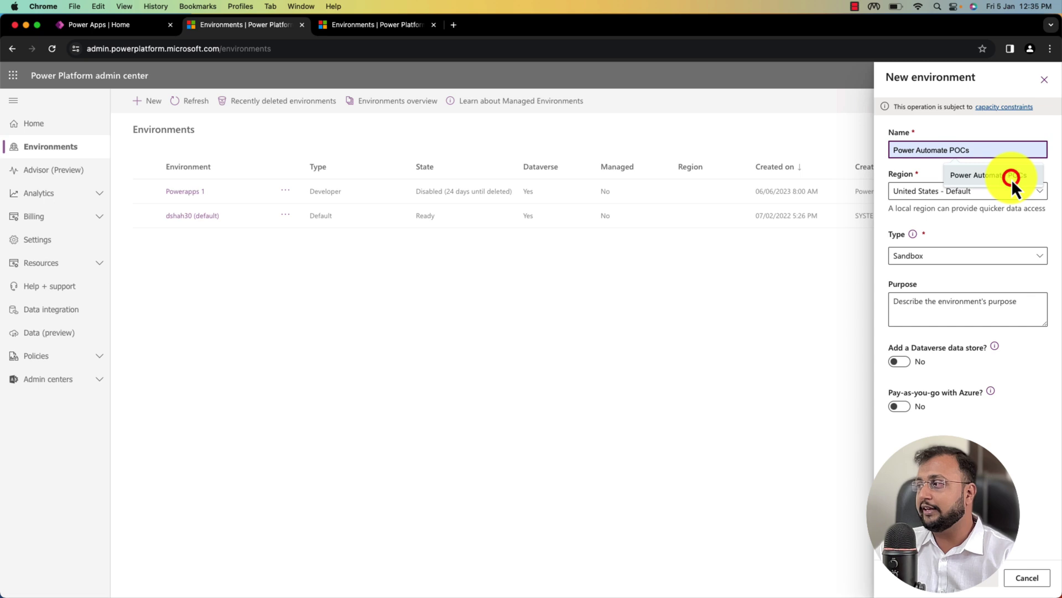
left_click(1011, 176)
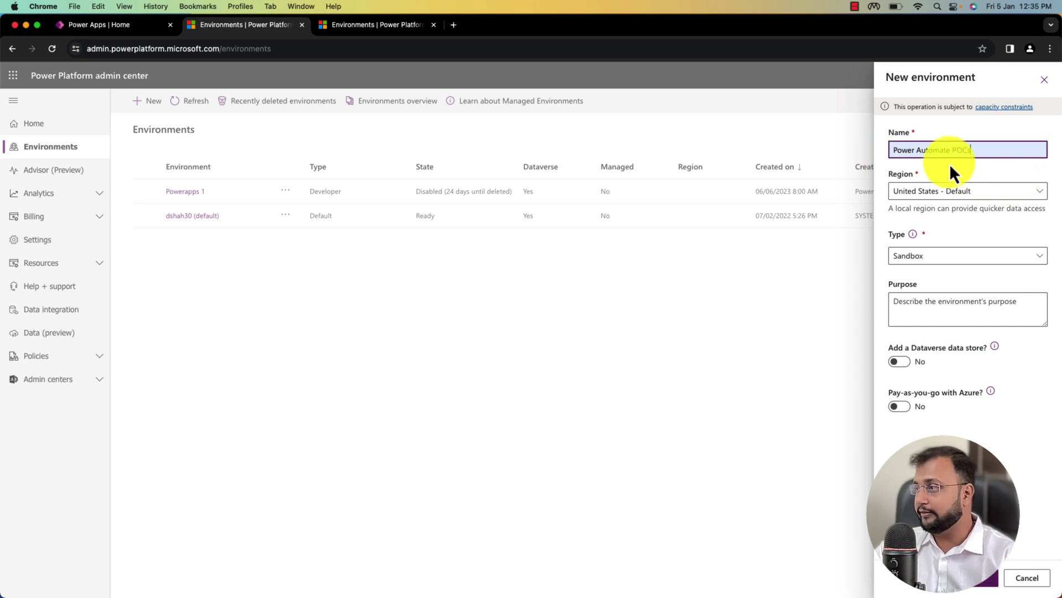
left_click(966, 255)
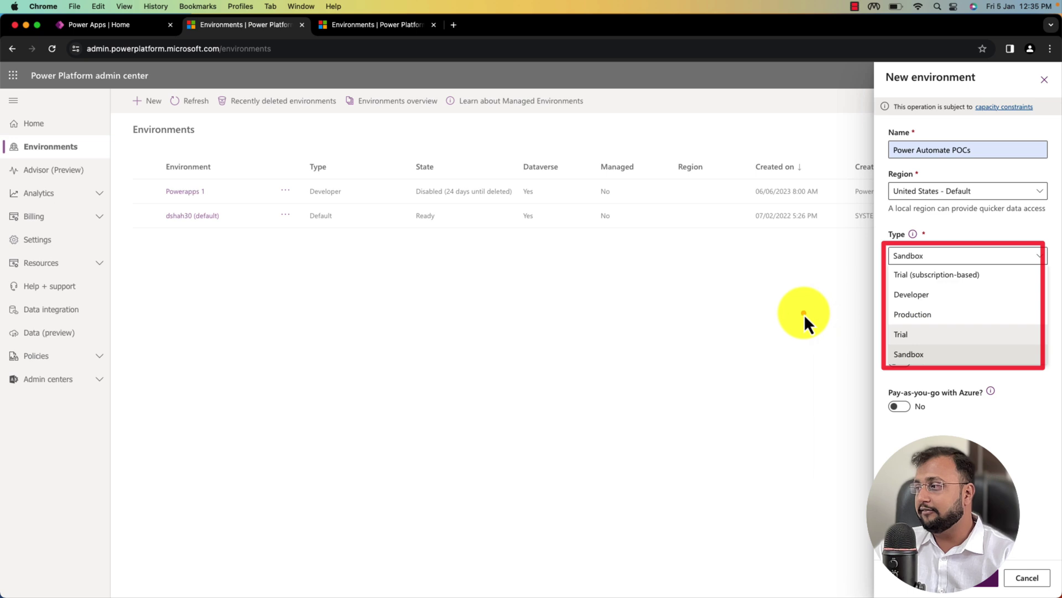
left_click(941, 306)
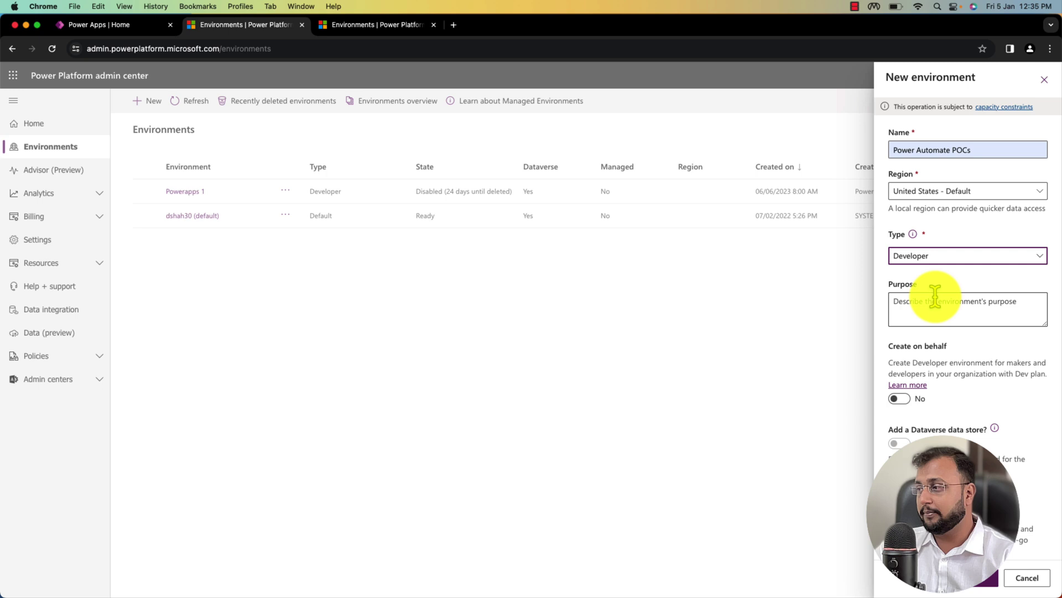
left_click(987, 586)
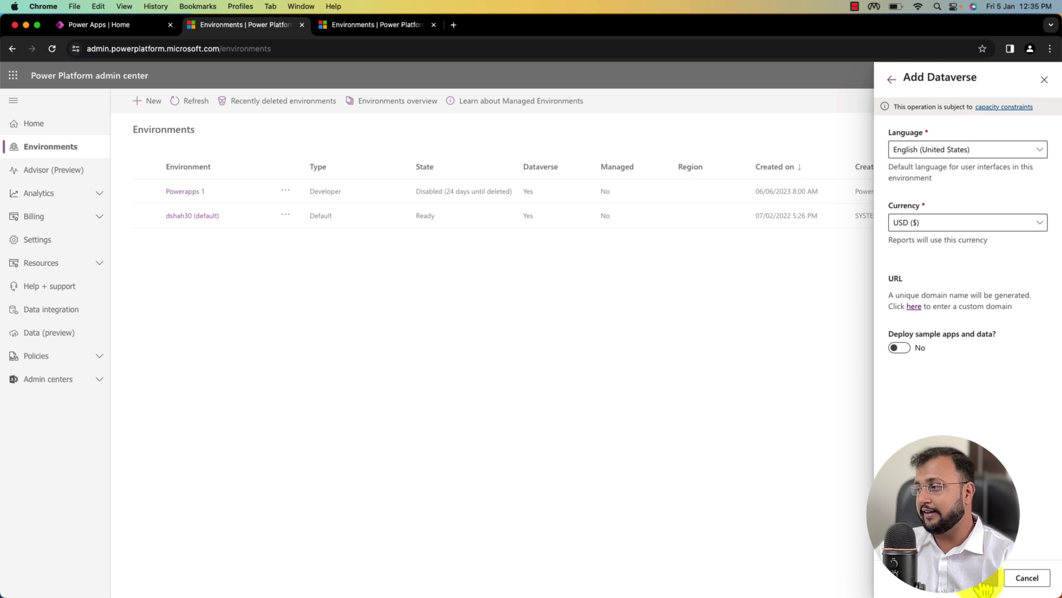
left_click(984, 589)
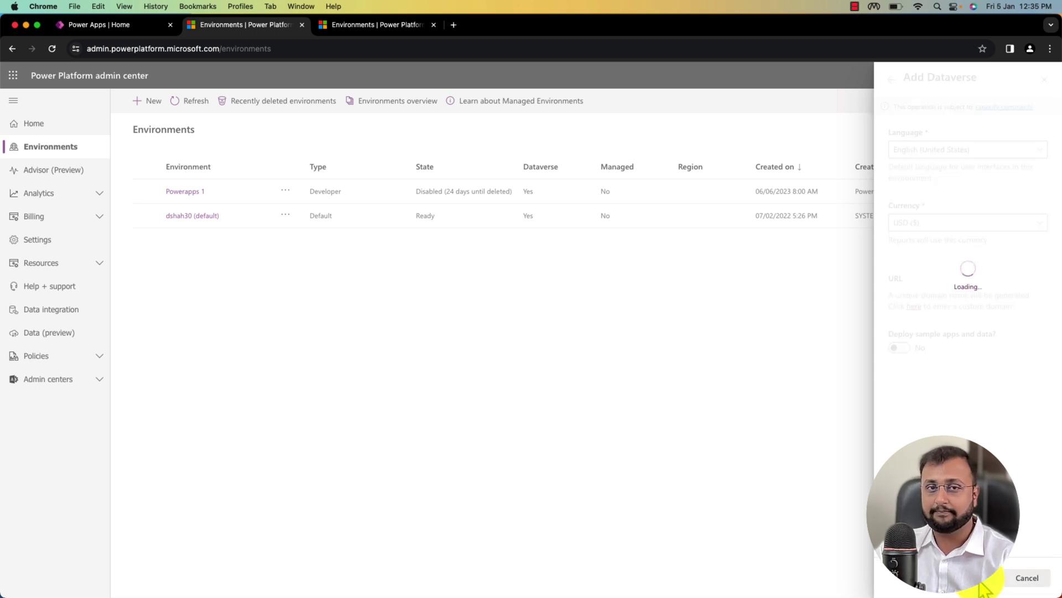
mouse_move(107, 116)
left_mouse_down()
mouse_move(295, 137)
mouse_move(422, 136)
left_mouse_up()
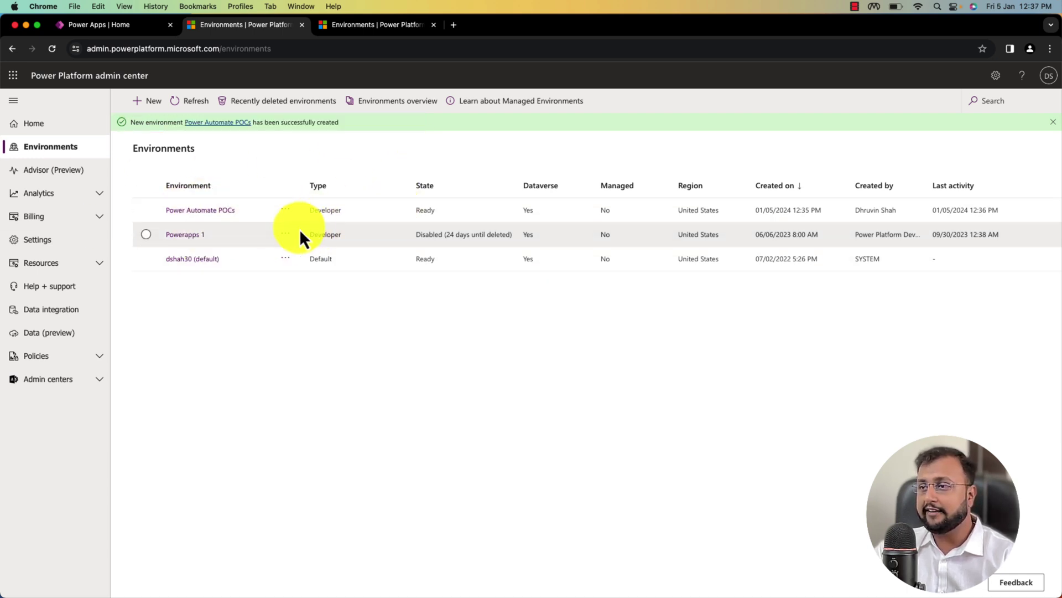
Step: Return to Power Apps, reload it and switch to the "Power Automate POCs" environment
left_click(119, 24)
left_click(52, 49)
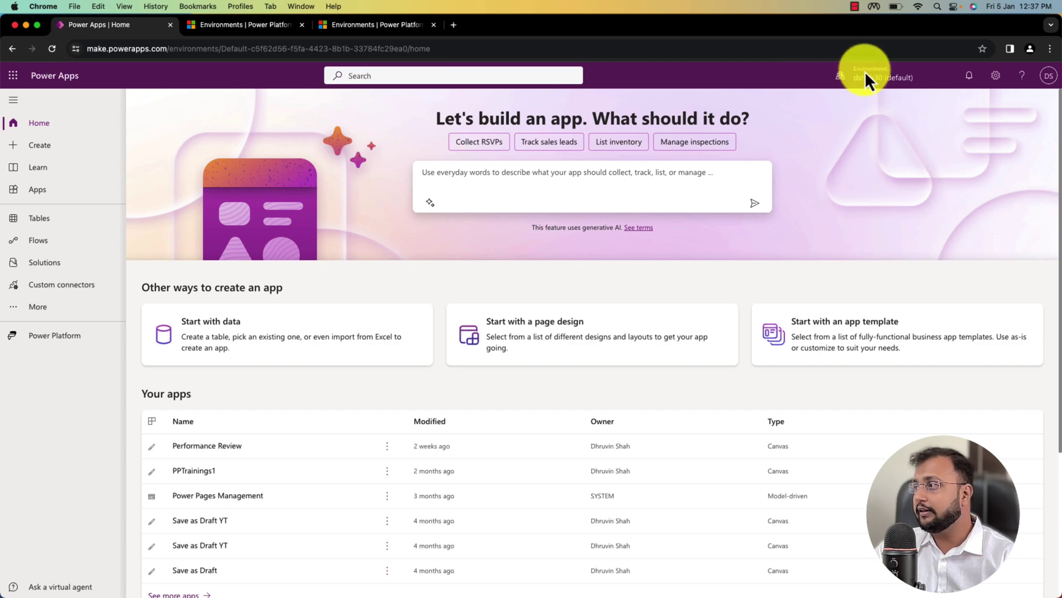
left_click(860, 76)
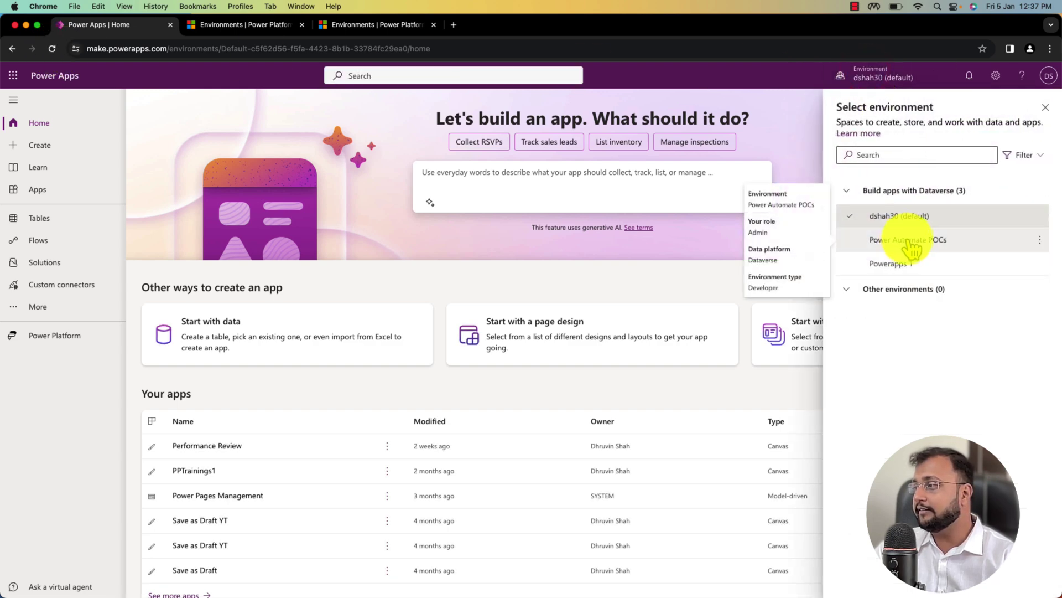
left_click(906, 239)
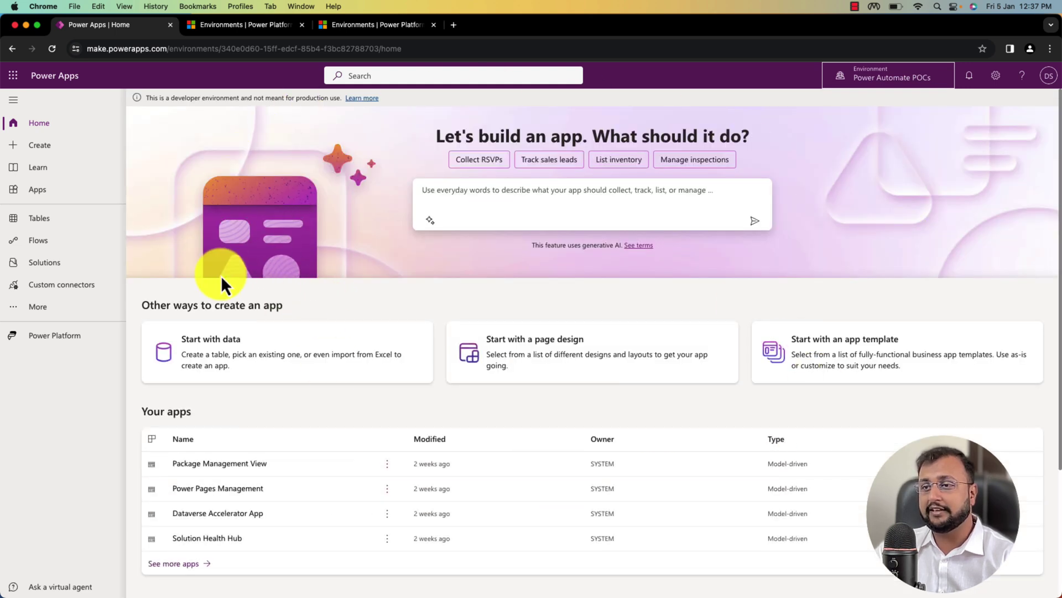
Step: View the environment's managed solutions and the available ways to create an app
left_click(86, 264)
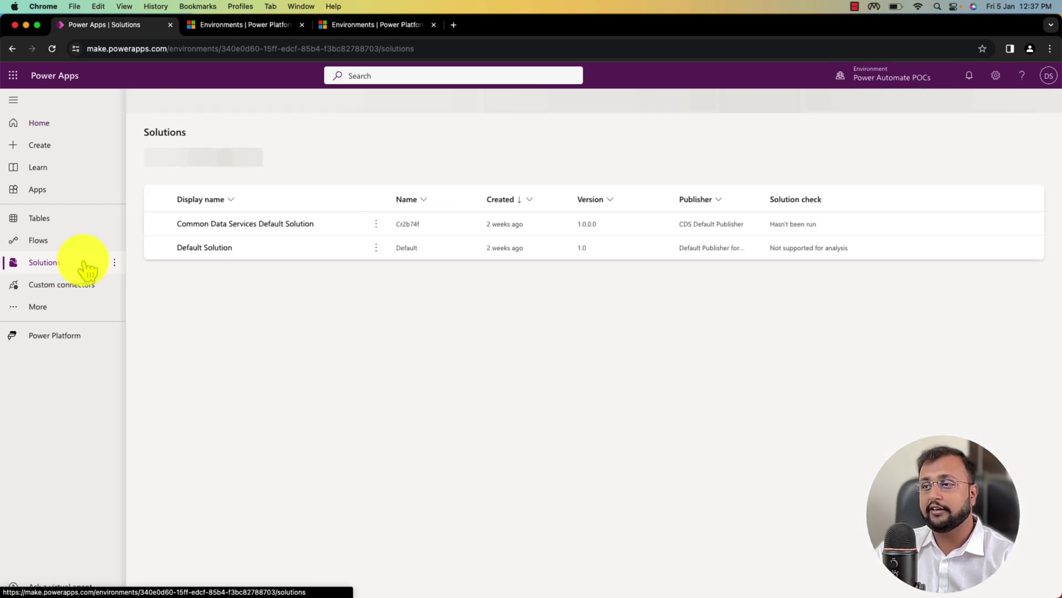
left_click(257, 160)
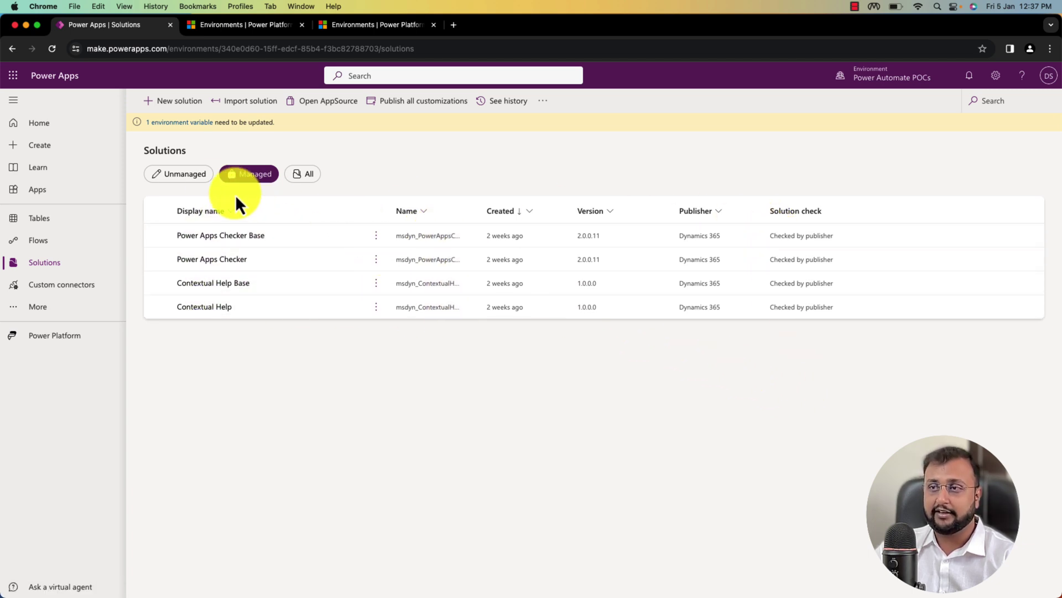
left_click(58, 147)
left_click(187, 209)
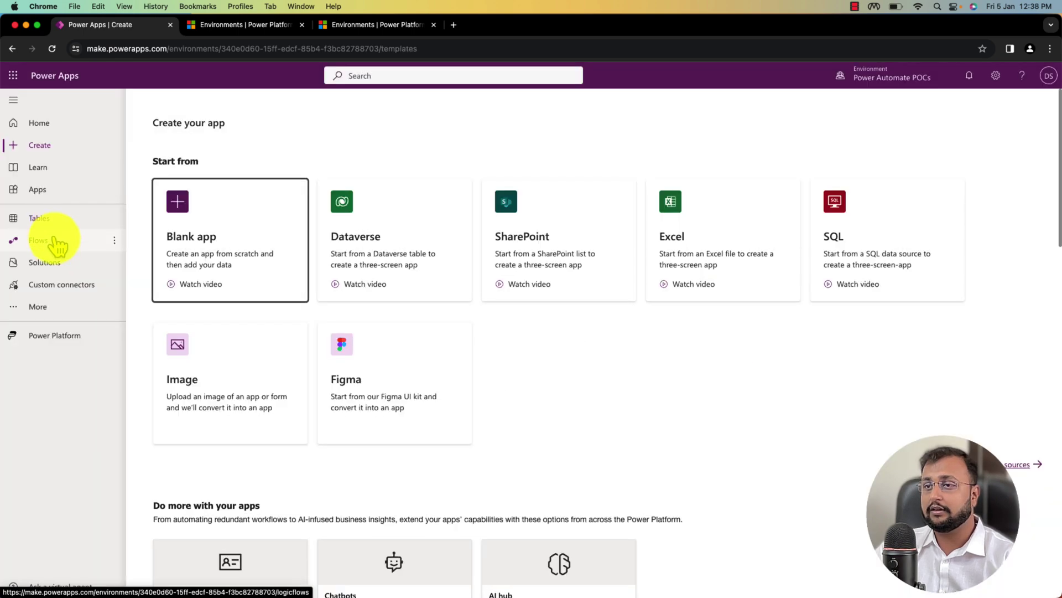
Step: Create a new cloud flow that starts with the "Manually trigger a flow" trigger
left_click(55, 240)
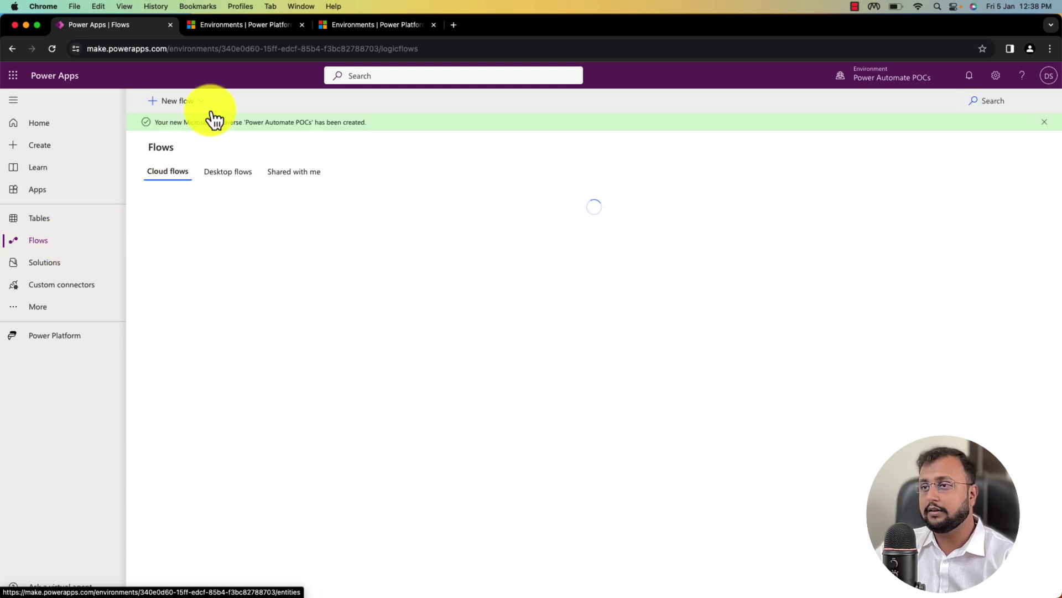
left_click(200, 101)
left_click(213, 185)
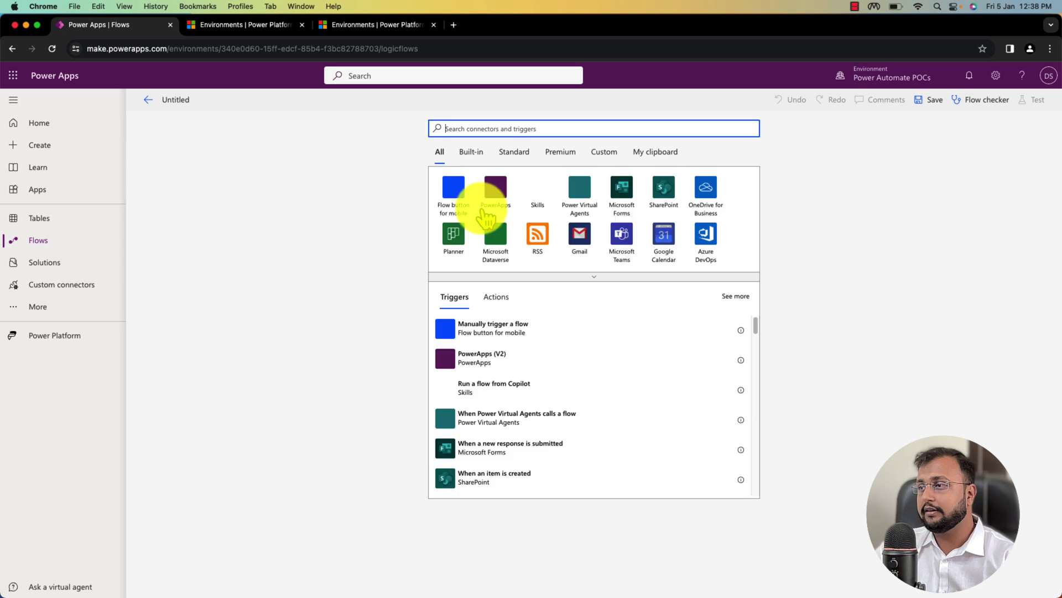
left_click(449, 190)
left_click(497, 185)
Step: Add the "Start and wait for an approval" action from the Approvals connector after the trigger
left_click(567, 224)
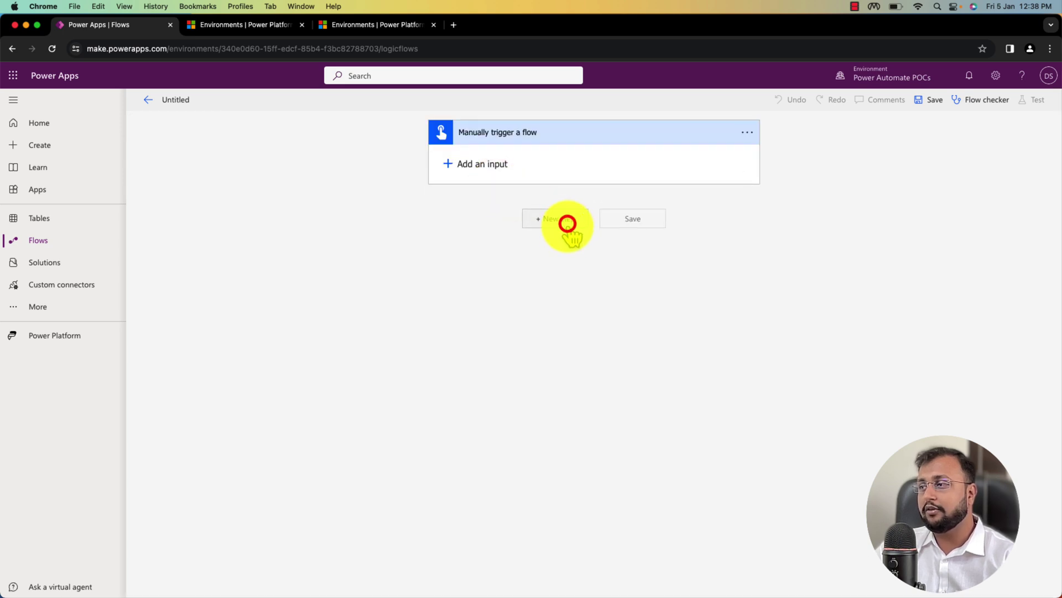
type("a")
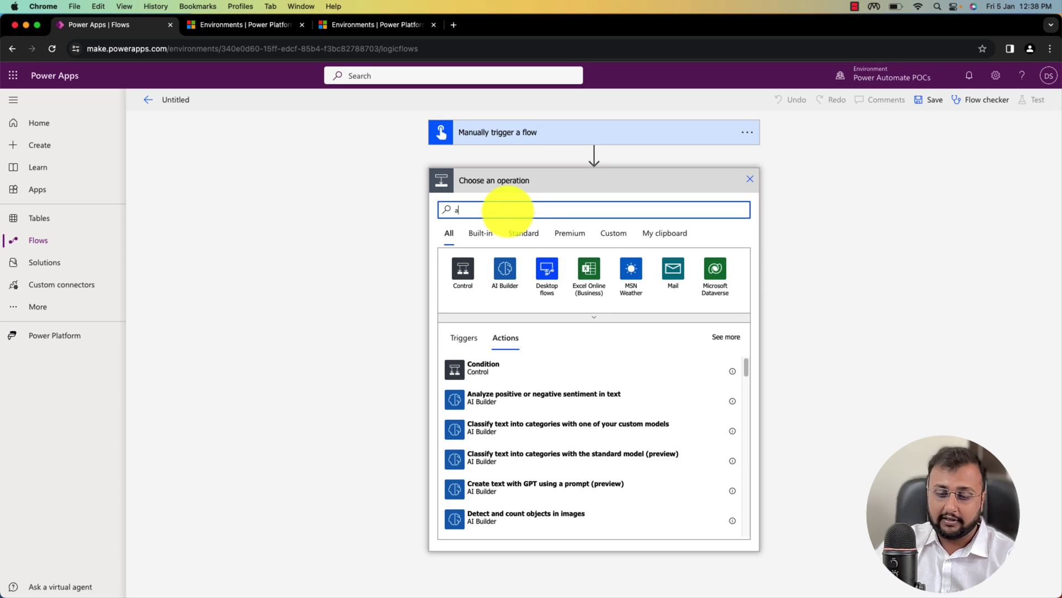
type("ppro")
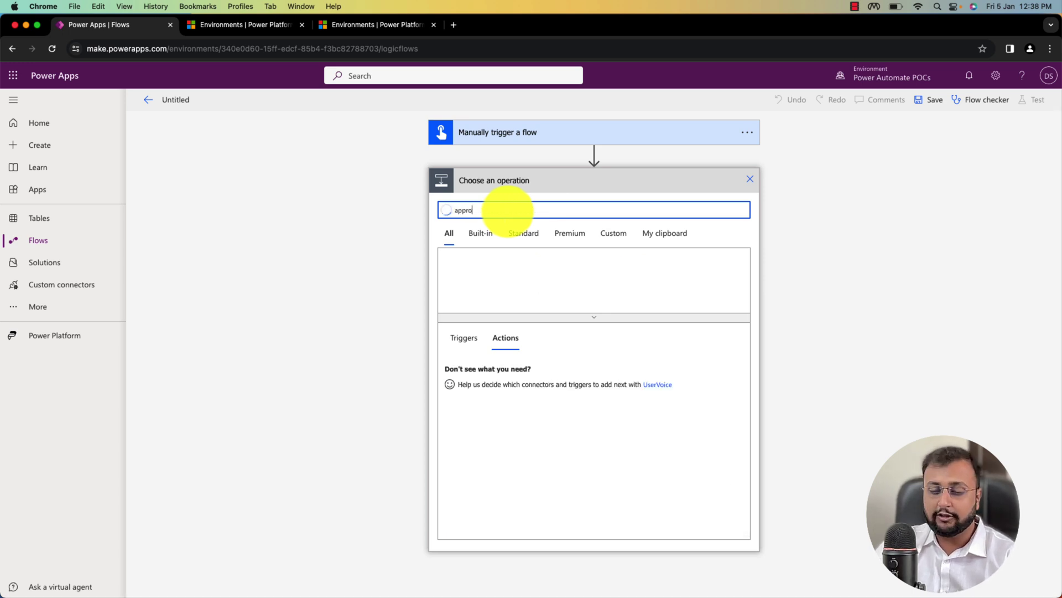
type("val")
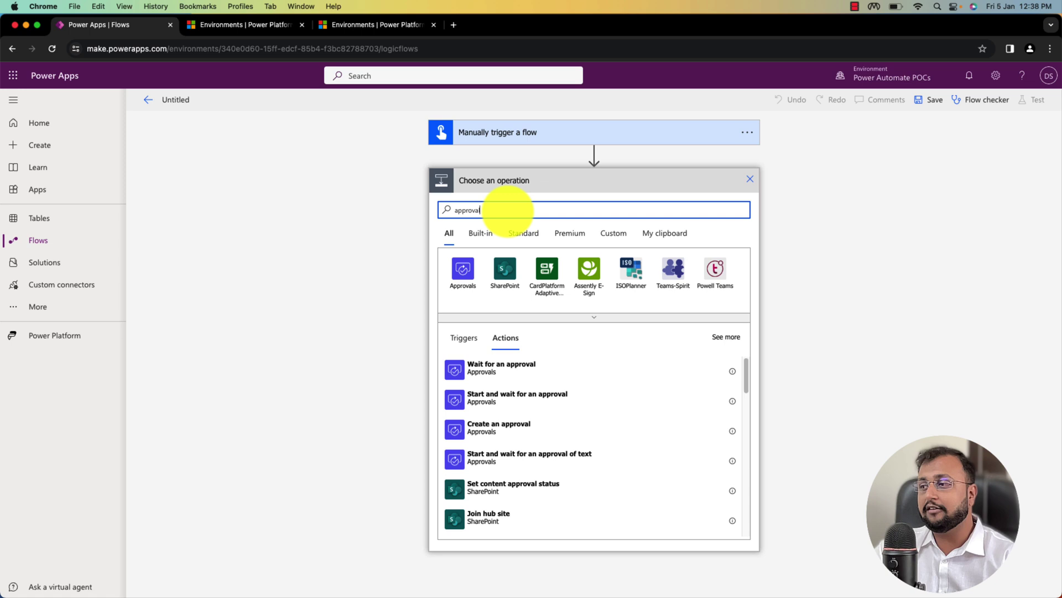
left_click(462, 268)
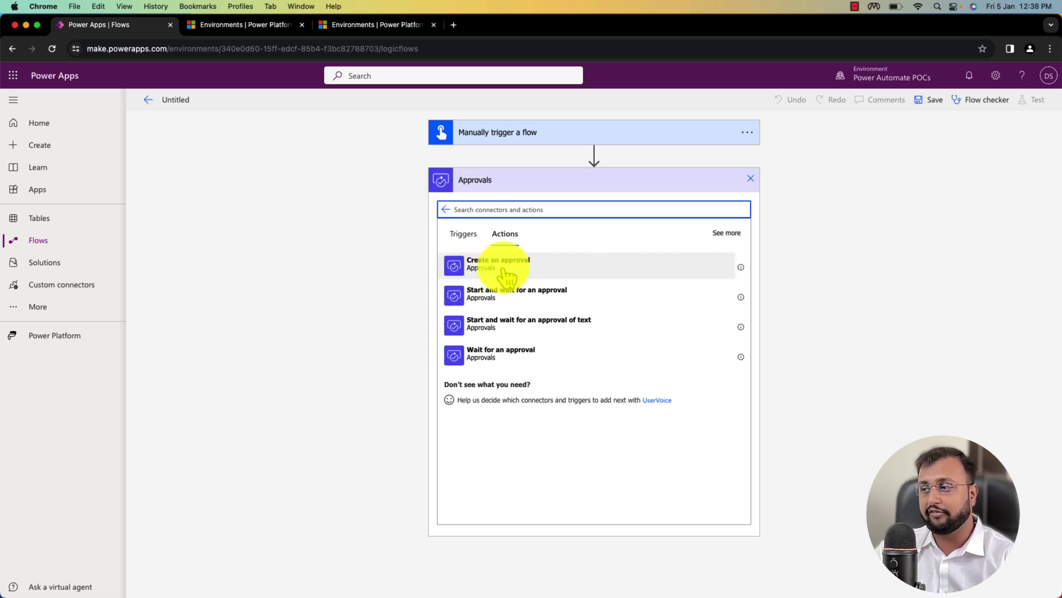
left_click(532, 297)
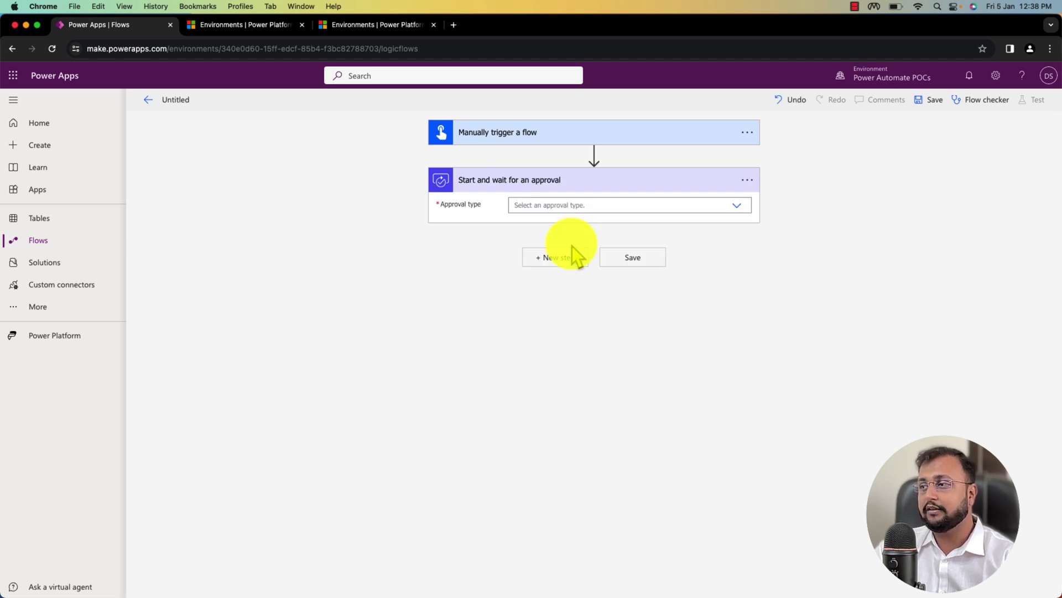
Step: Set the approval type to "Approve/Reject - Everyone must approve" and its title to TEST
left_click(526, 204)
left_click(545, 223)
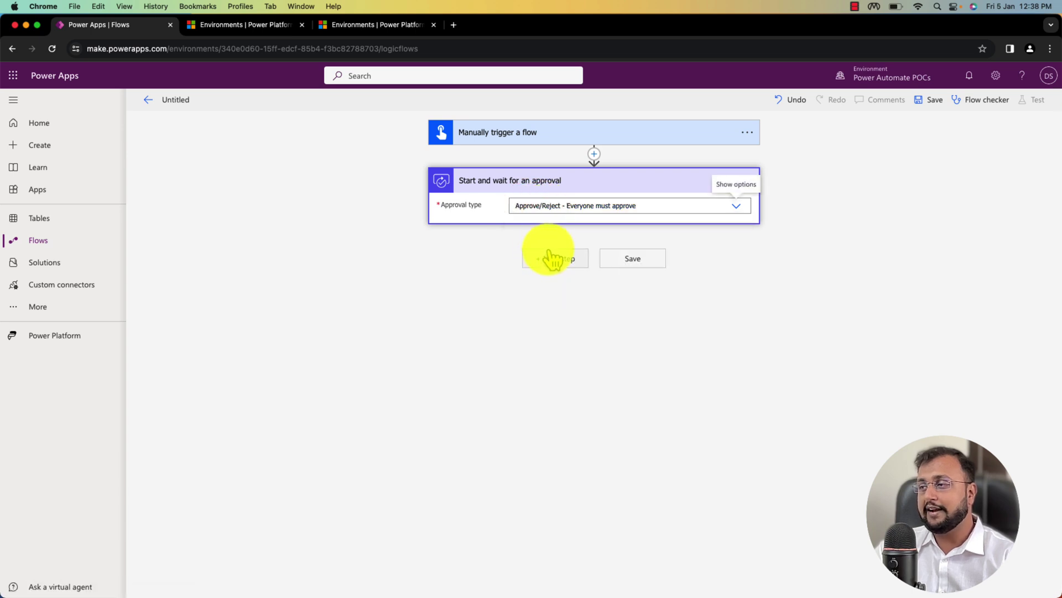
left_click(541, 227)
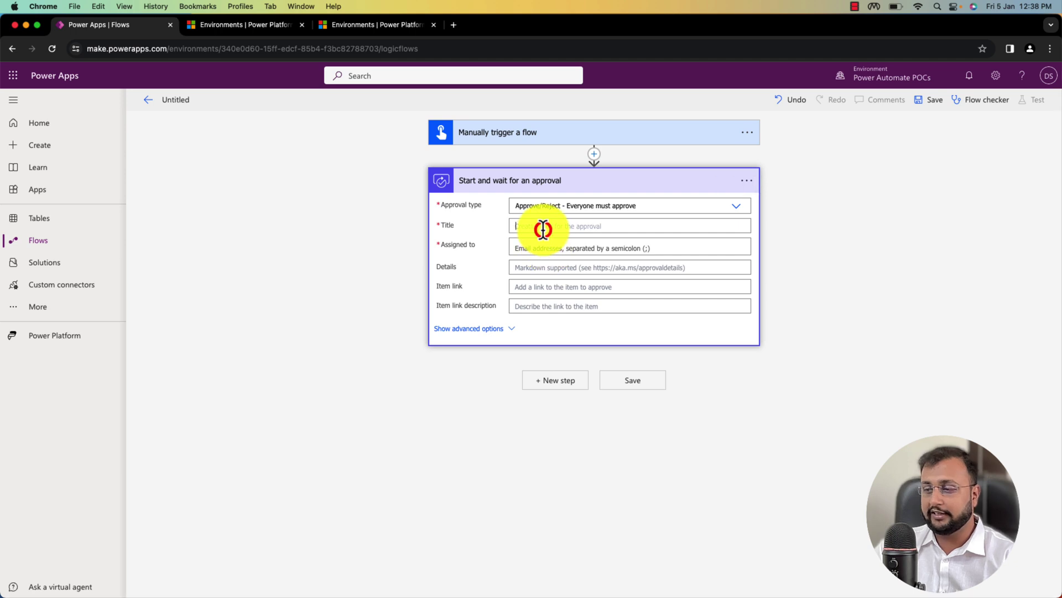
type("T")
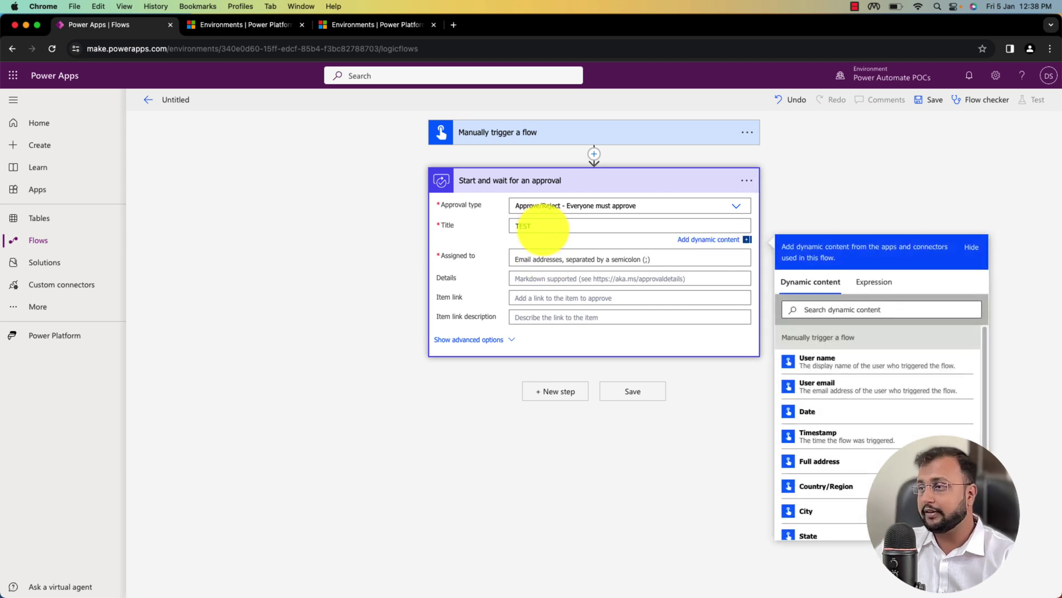
type("EST")
Step: Assign the approval by entering the approver's name and choosing the matching person
left_click(552, 256)
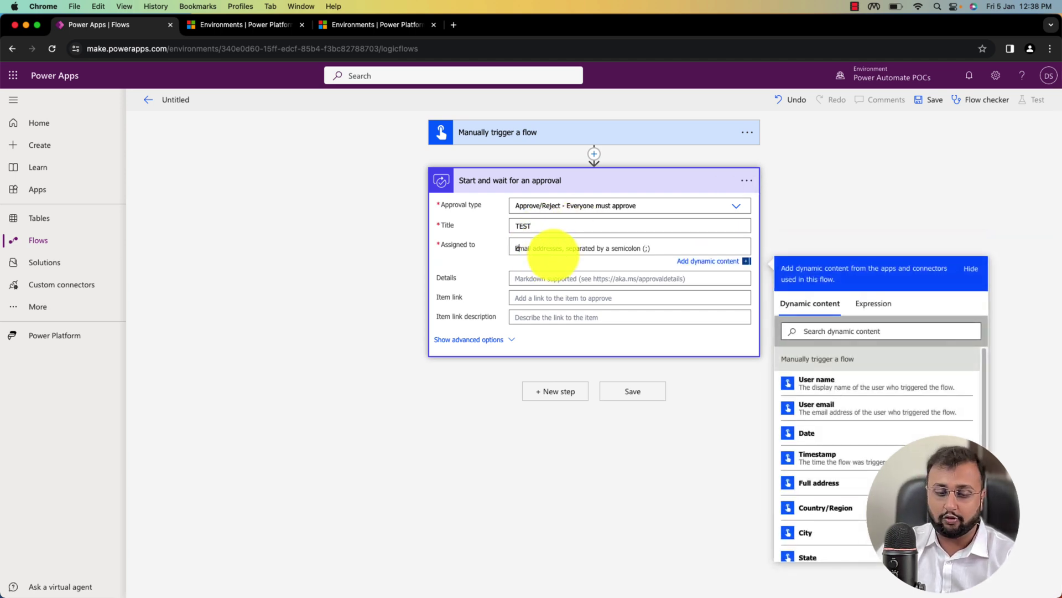
type("dhruvin")
left_click(569, 274)
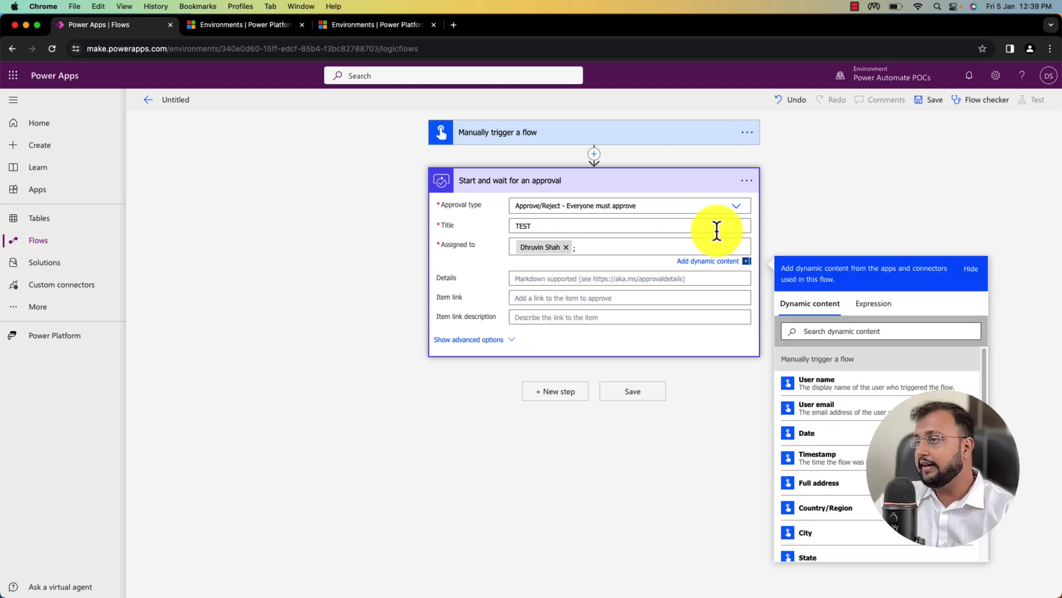
Step: Name the flow TEST and save it
left_click(189, 102)
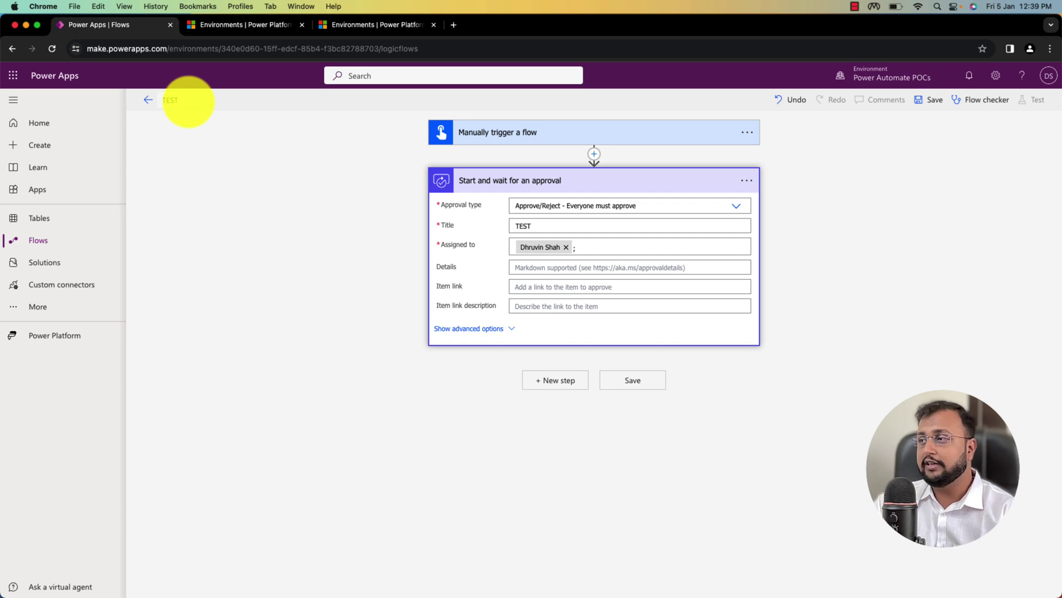
left_click(929, 100)
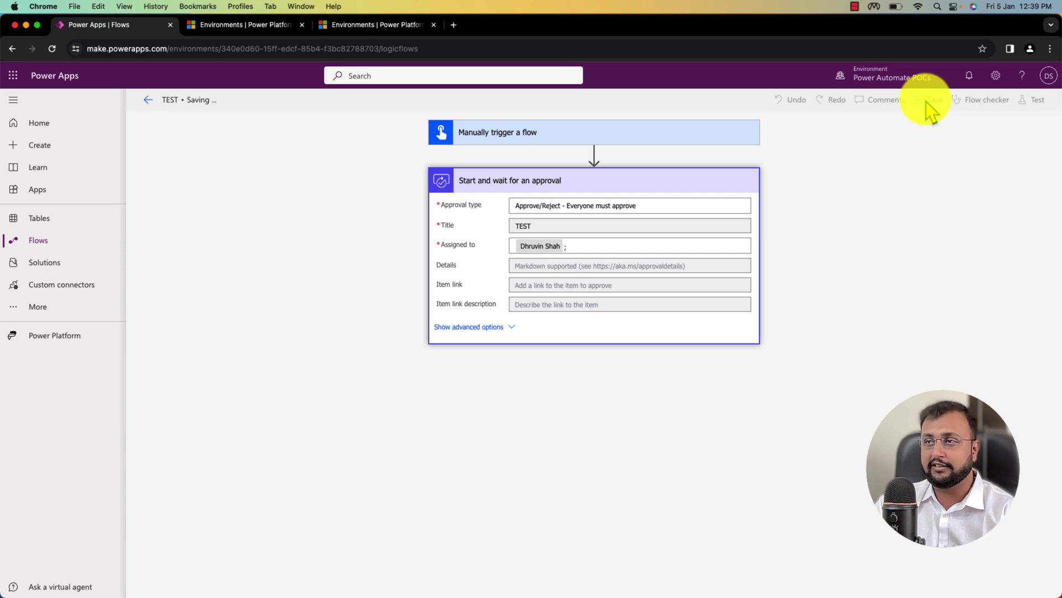
Step: Run a manual test of the TEST flow using the connected Approvals connection and close the run confirmation
left_click(1033, 103)
left_click(1036, 102)
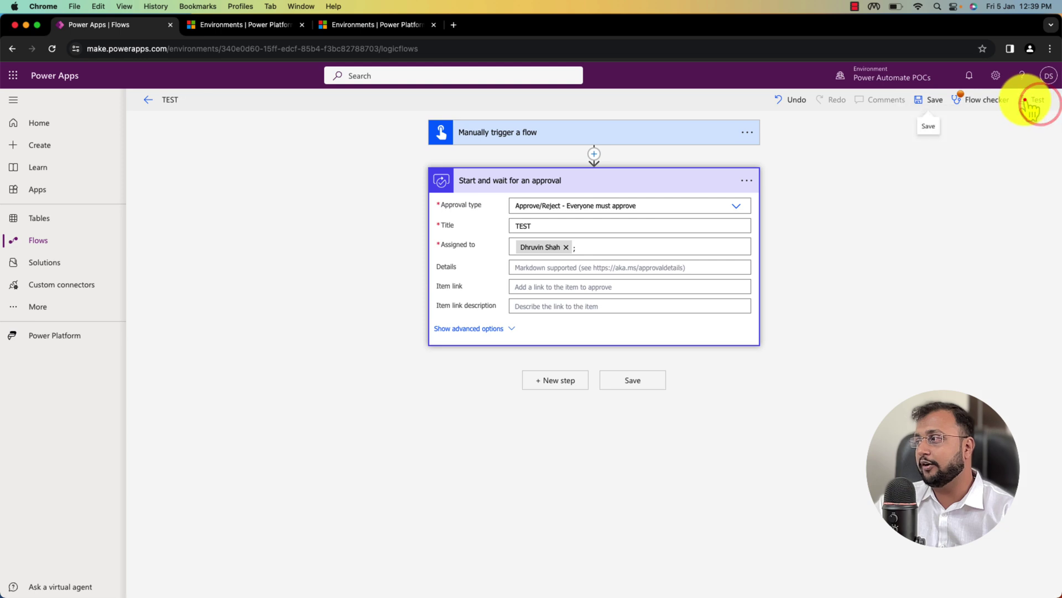
left_click(1039, 103)
left_click(888, 130)
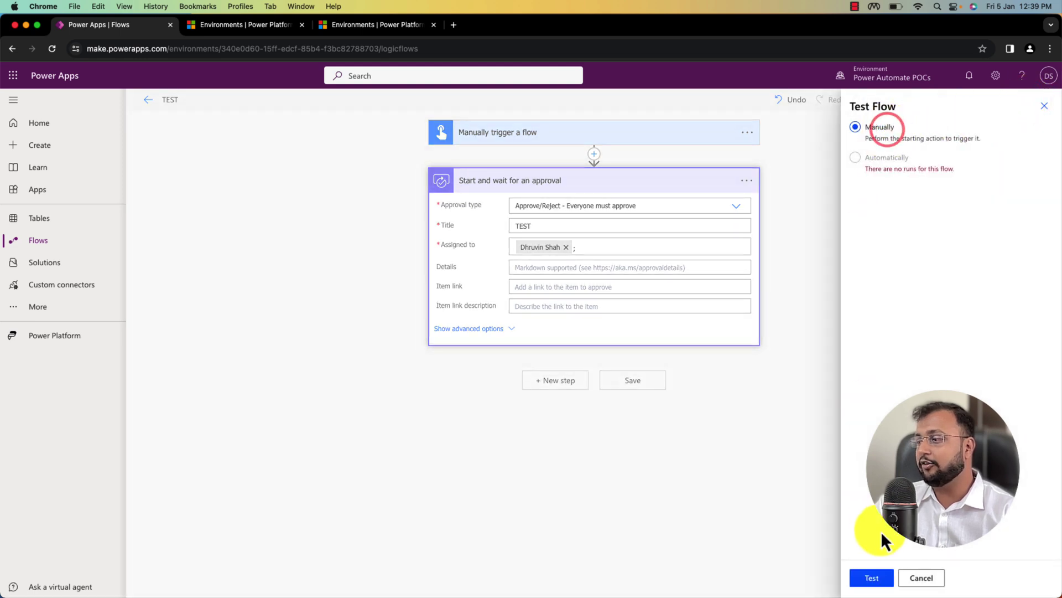
left_click(879, 578)
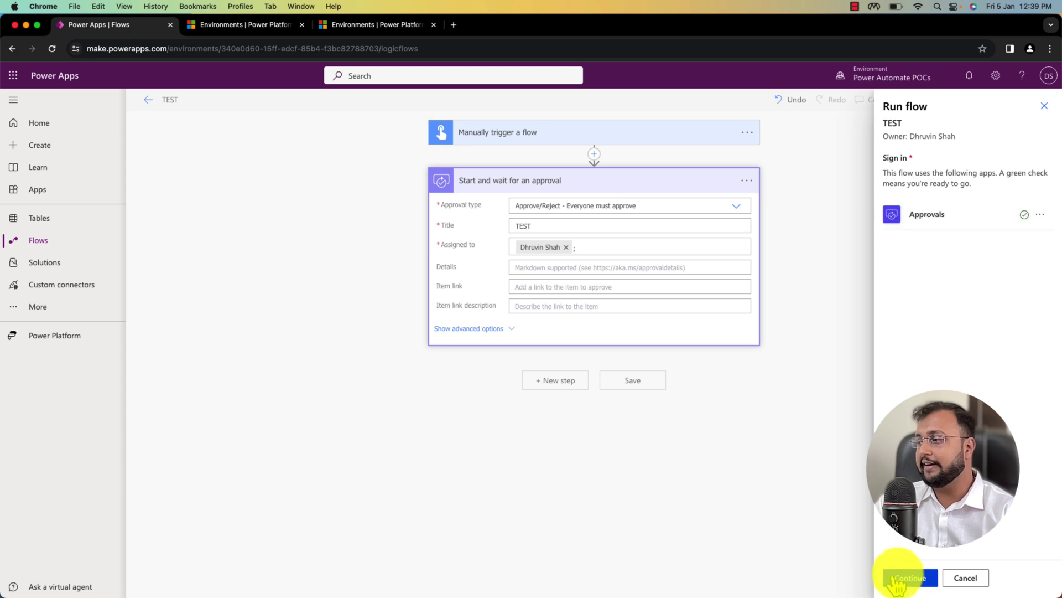
left_click(902, 576)
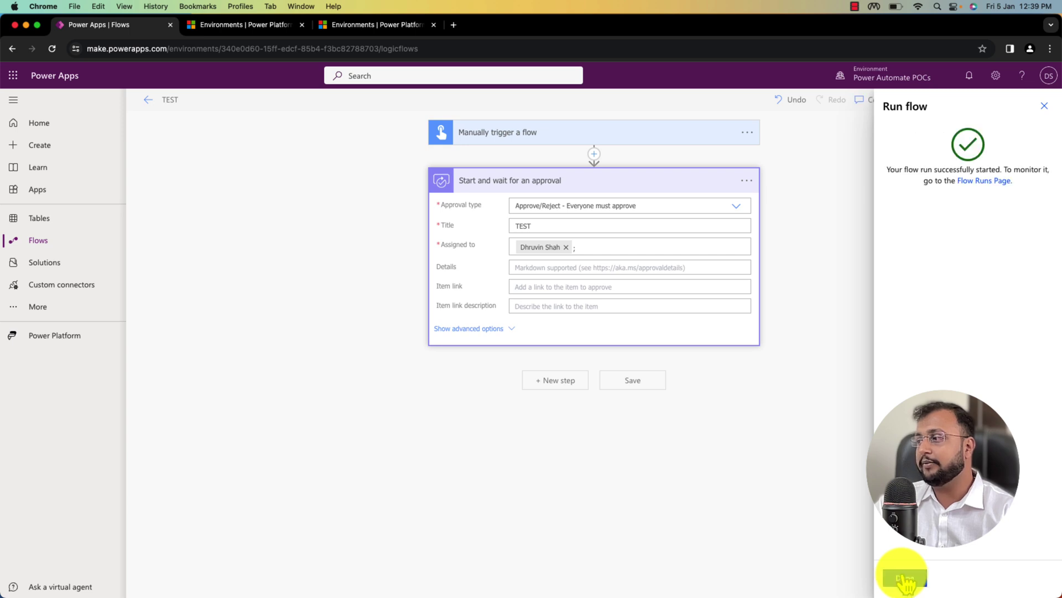
left_click(904, 578)
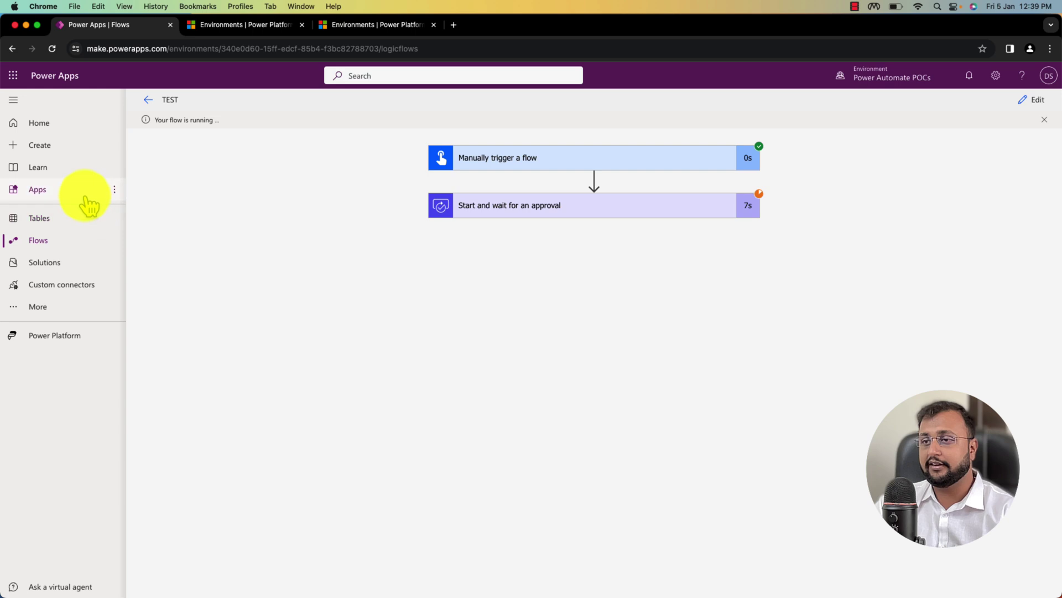
Step: List the environment's managed solutions and check the Outlook inbox for the TEST approval request e-mail
left_click(74, 264)
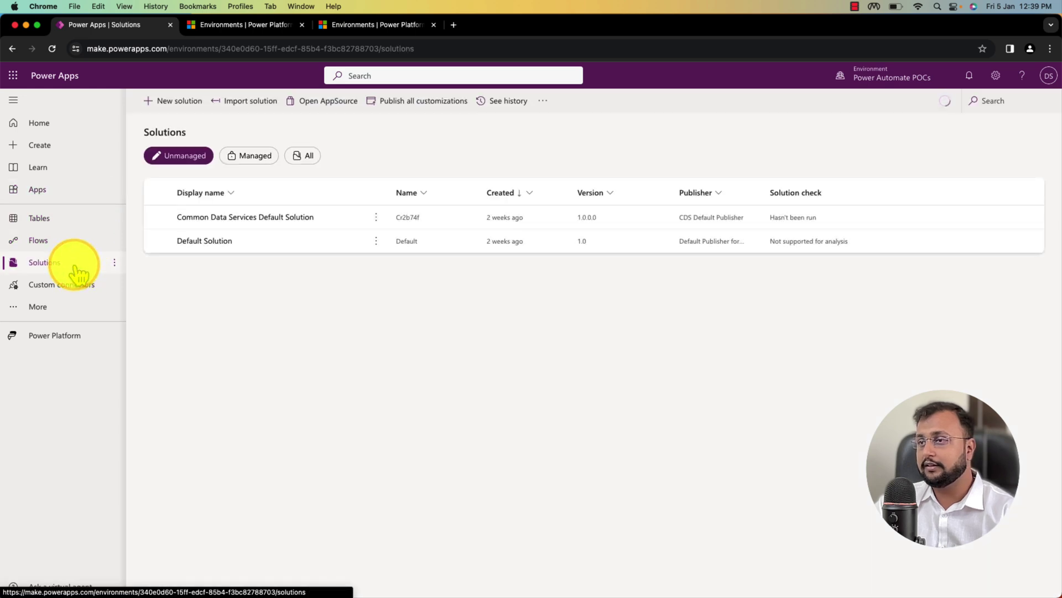
left_click(245, 178)
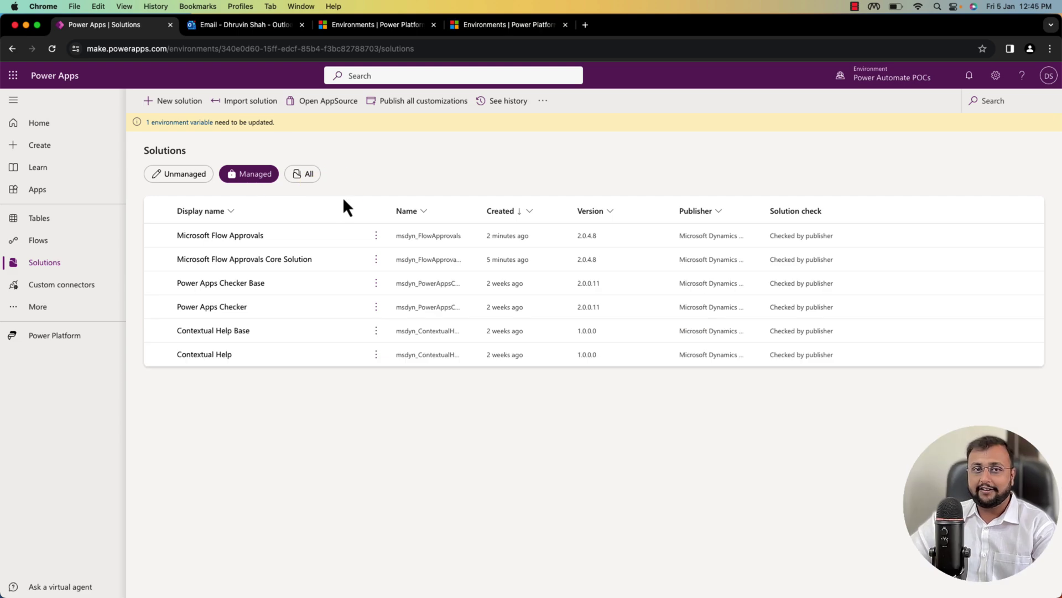
left_click(241, 26)
left_click(216, 186)
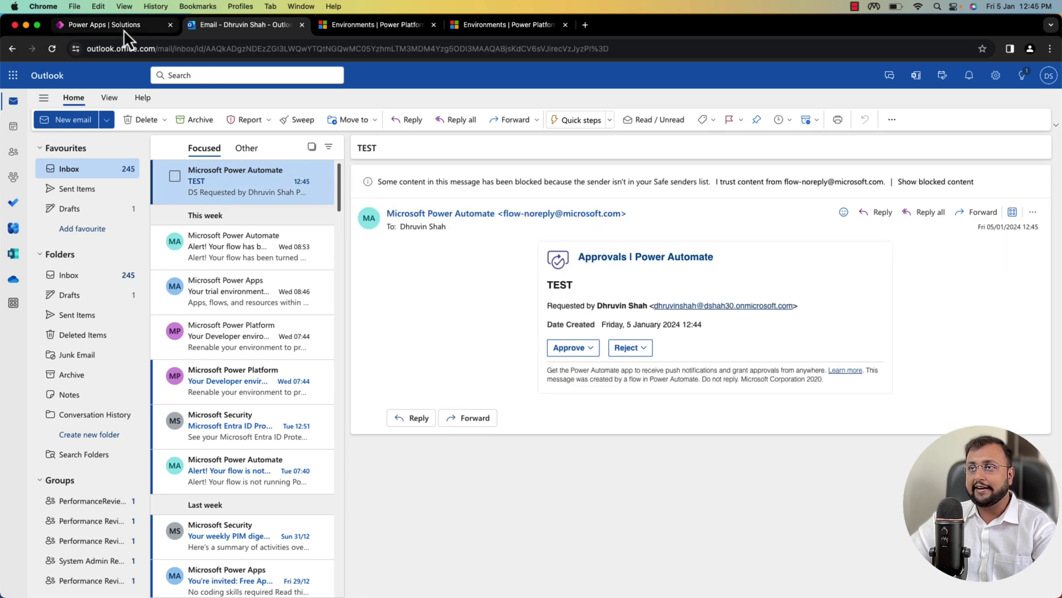
left_click(124, 28)
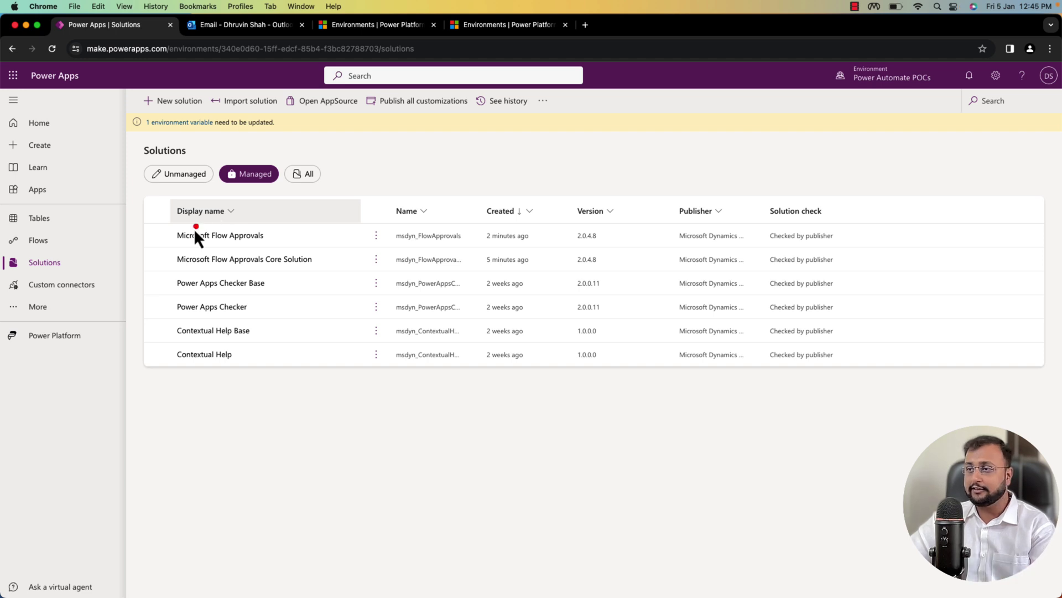
mouse_move(159, 226)
left_mouse_down()
mouse_move(441, 268)
mouse_move(671, 280)
mouse_move(884, 270)
left_mouse_up()
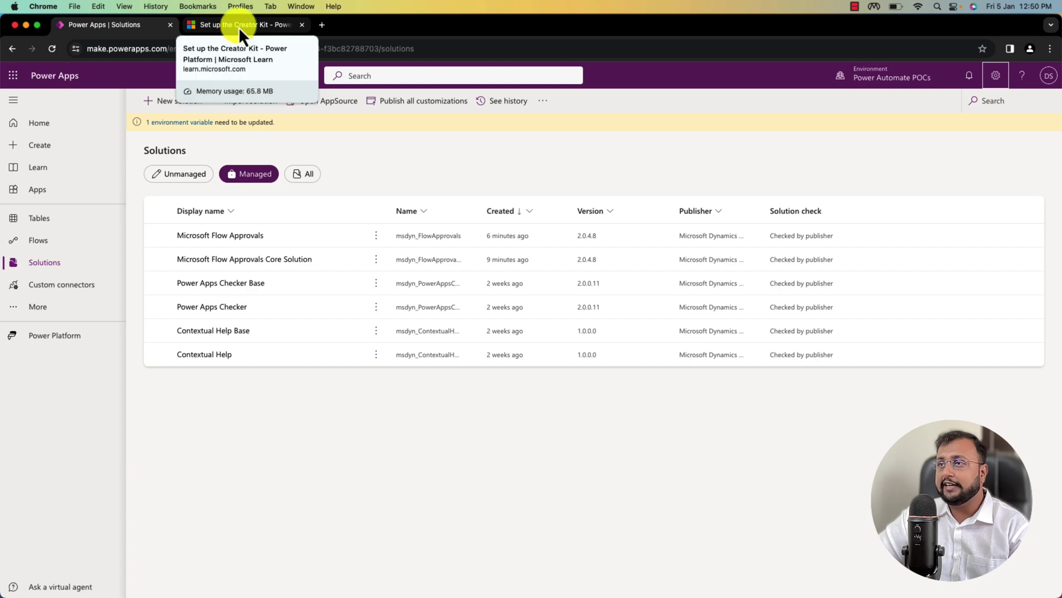
Step: From the Creator Kit setup article, open the kit's AppSource page and get the app, declining the survey invitation
left_click(239, 34)
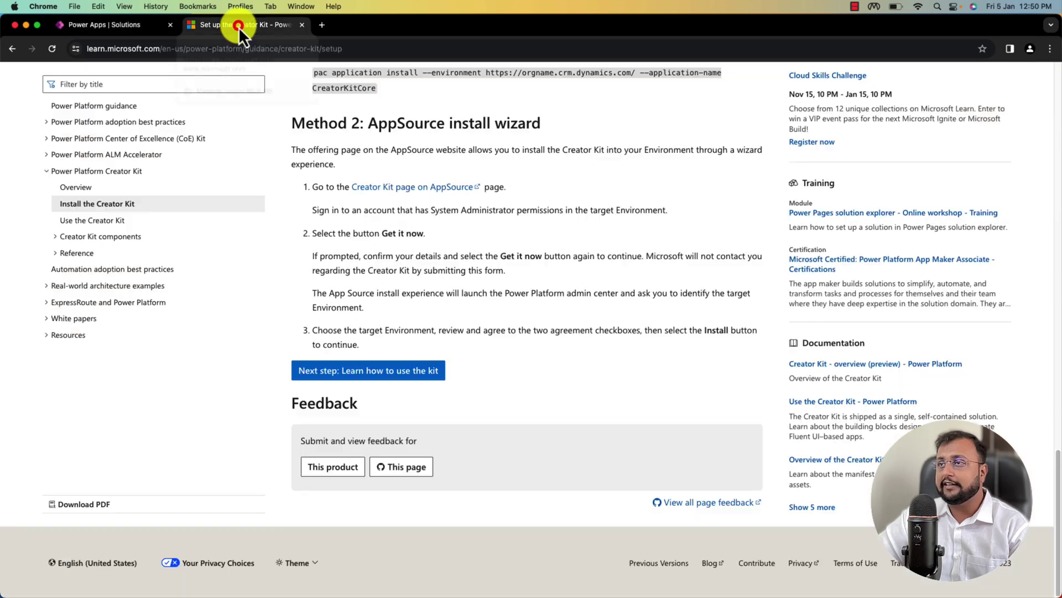
left_click(204, 48)
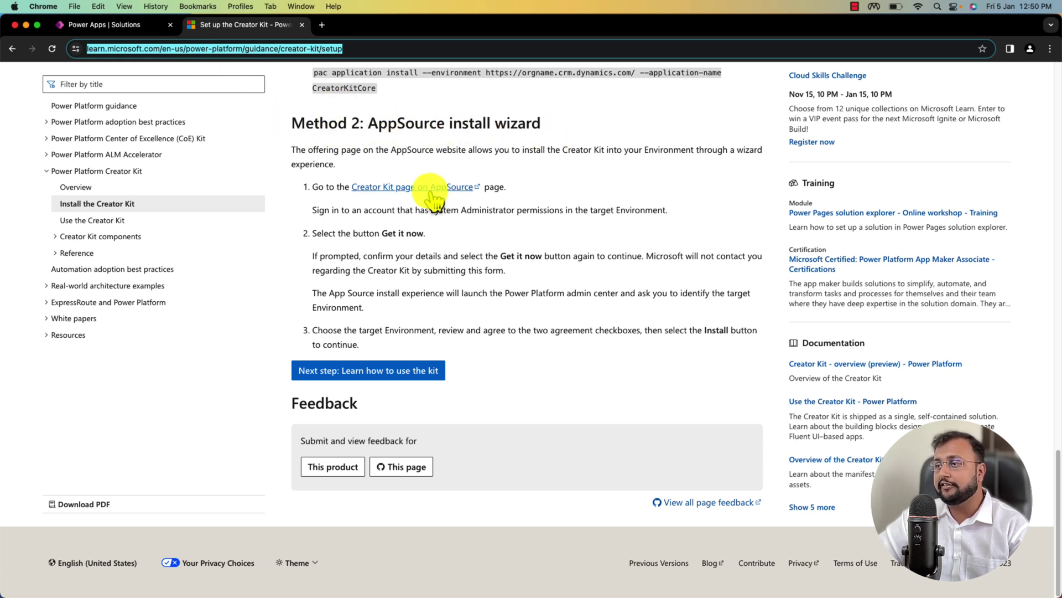
left_click(422, 189)
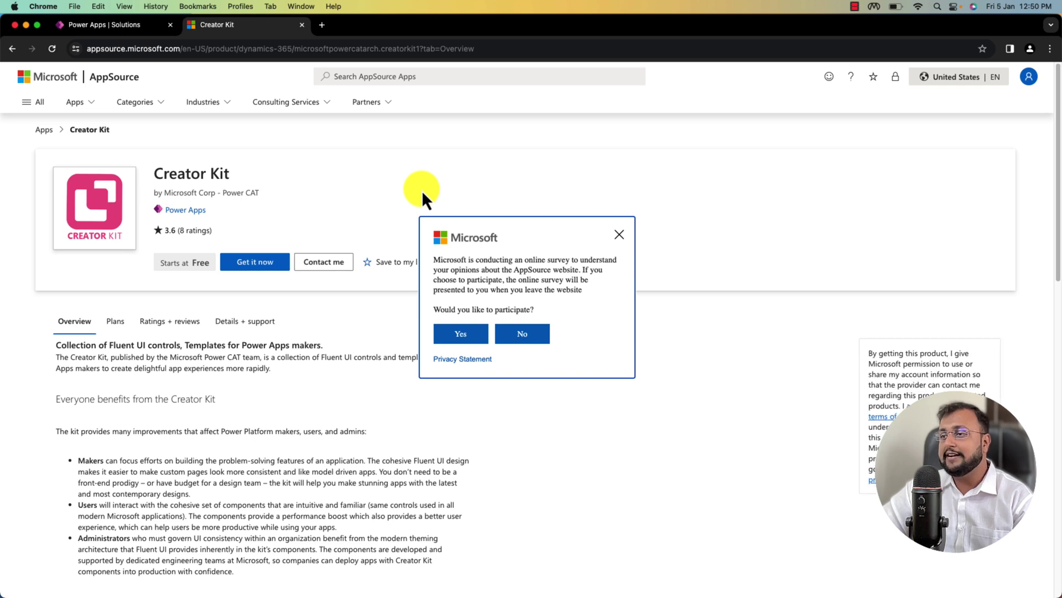
left_click(259, 263)
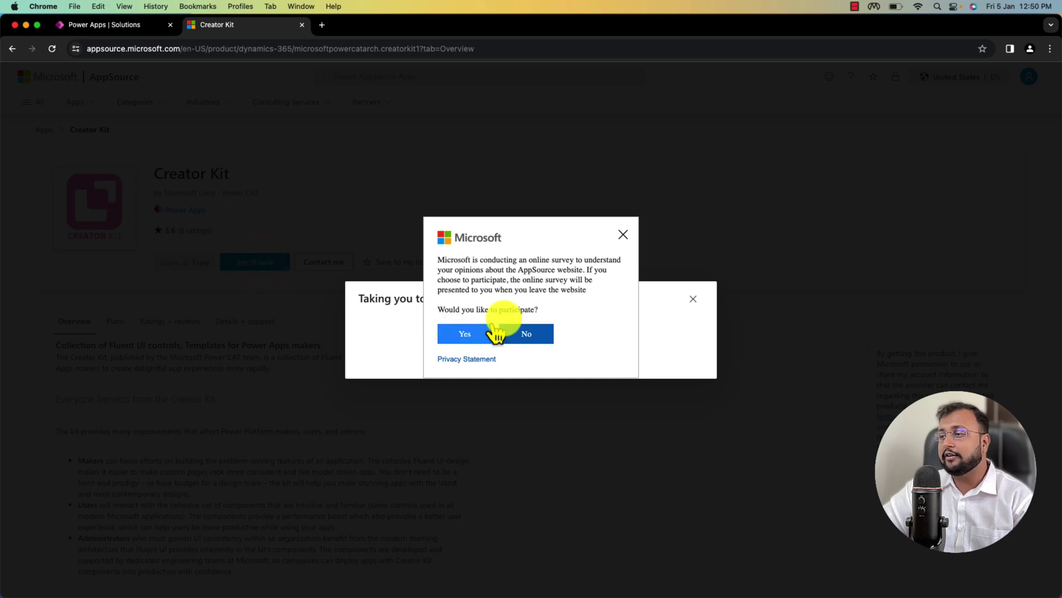
left_click(545, 334)
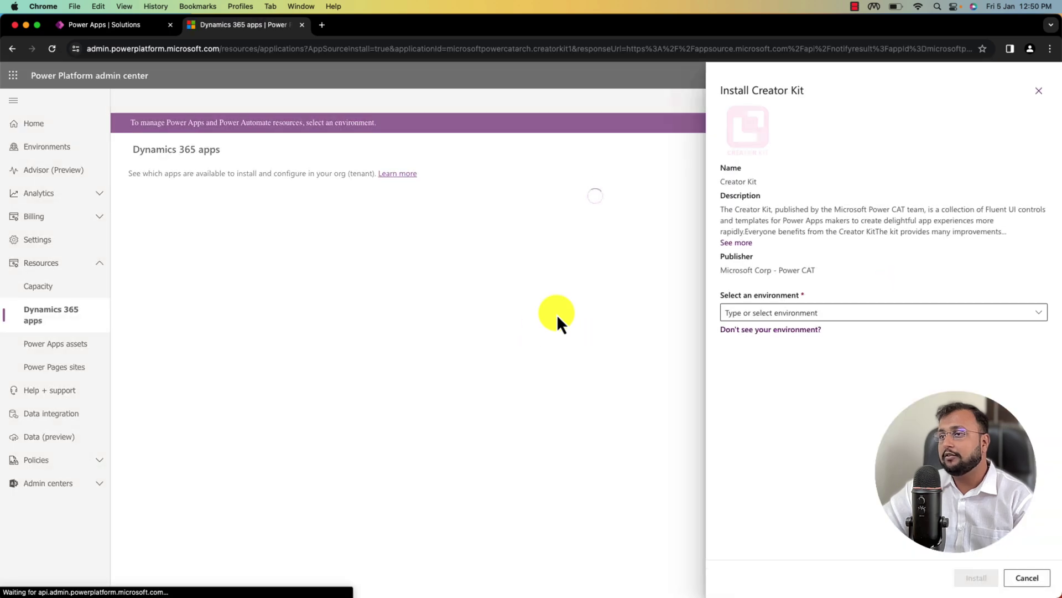
Step: Install the Creator Kit into the Power Automate POCs environment, agreeing to both sets of legal terms and privacy statements
left_click(805, 313)
left_click(805, 313)
left_click(797, 311)
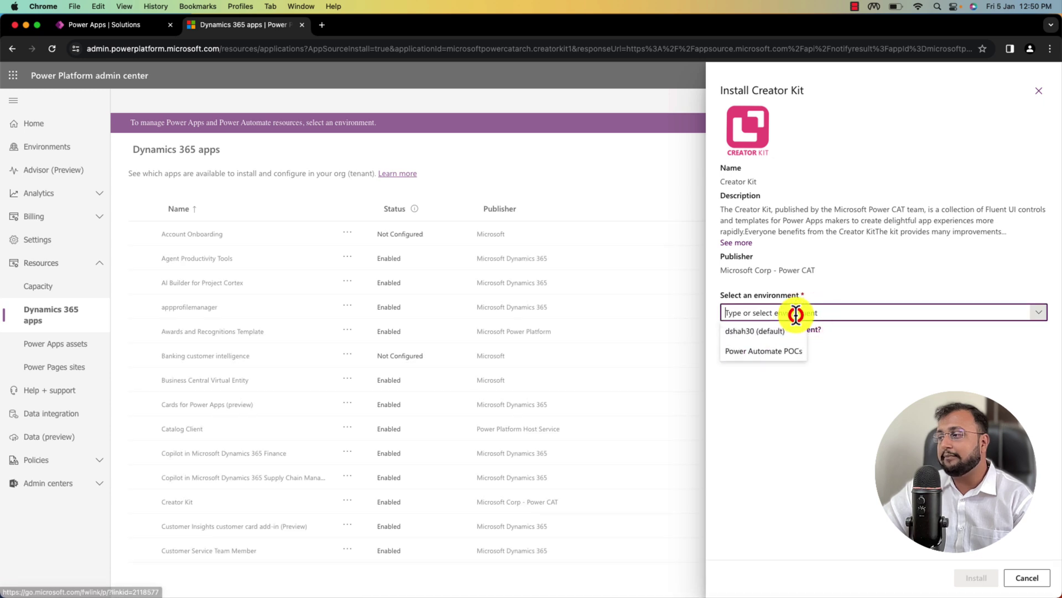
left_click(786, 352)
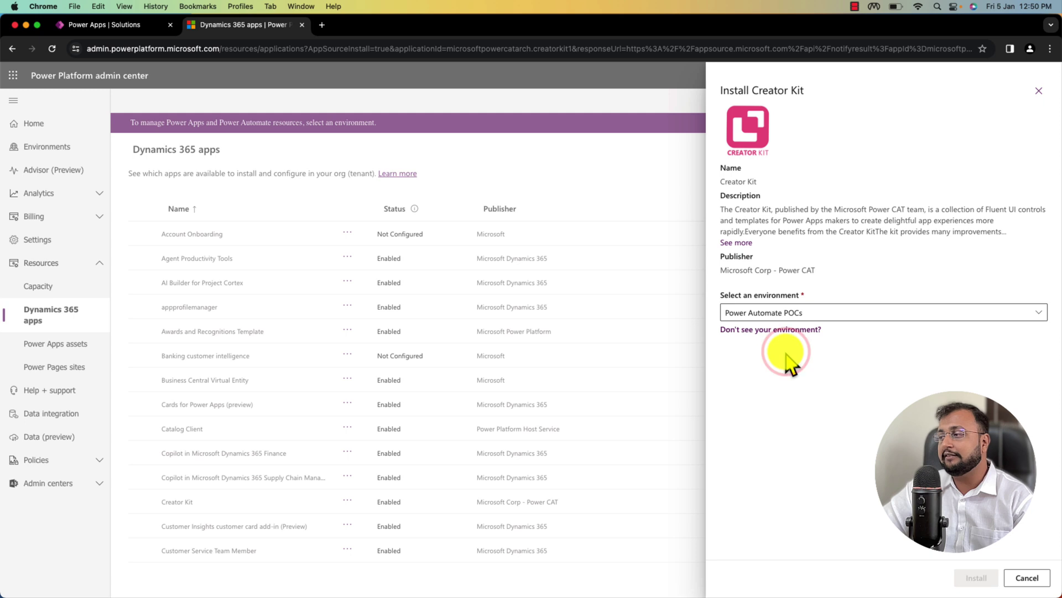
left_click(726, 355)
left_click(726, 381)
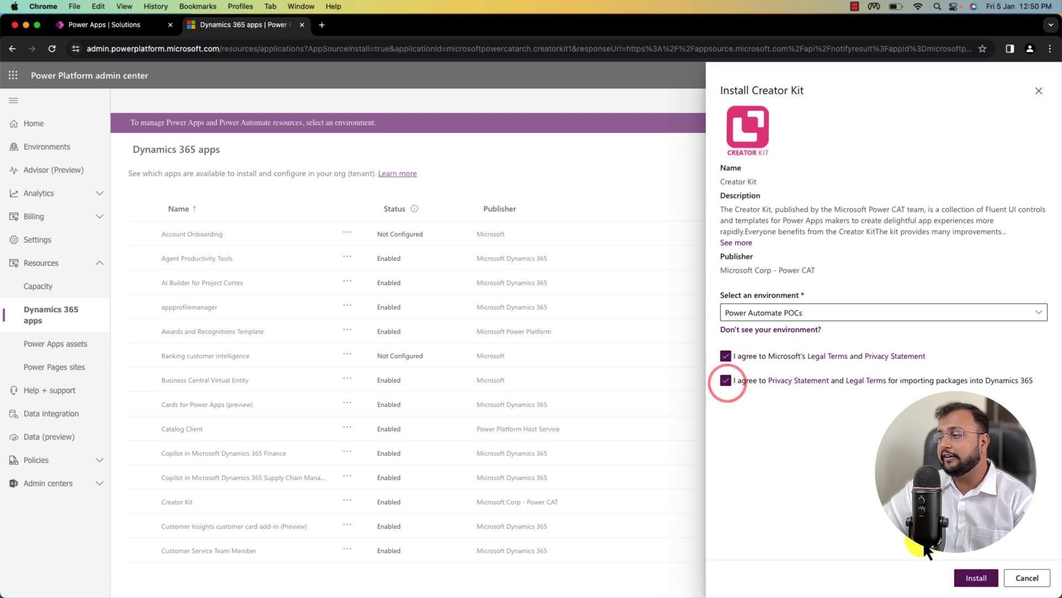
left_click(976, 578)
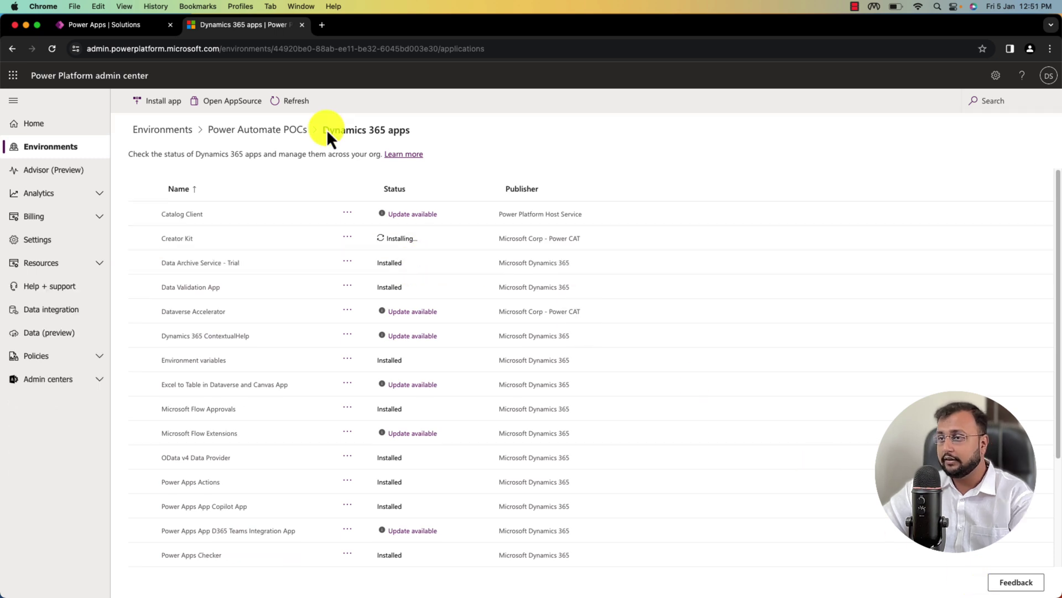
mouse_move(145, 226)
left_mouse_down()
mouse_move(525, 257)
mouse_move(605, 252)
left_mouse_up()
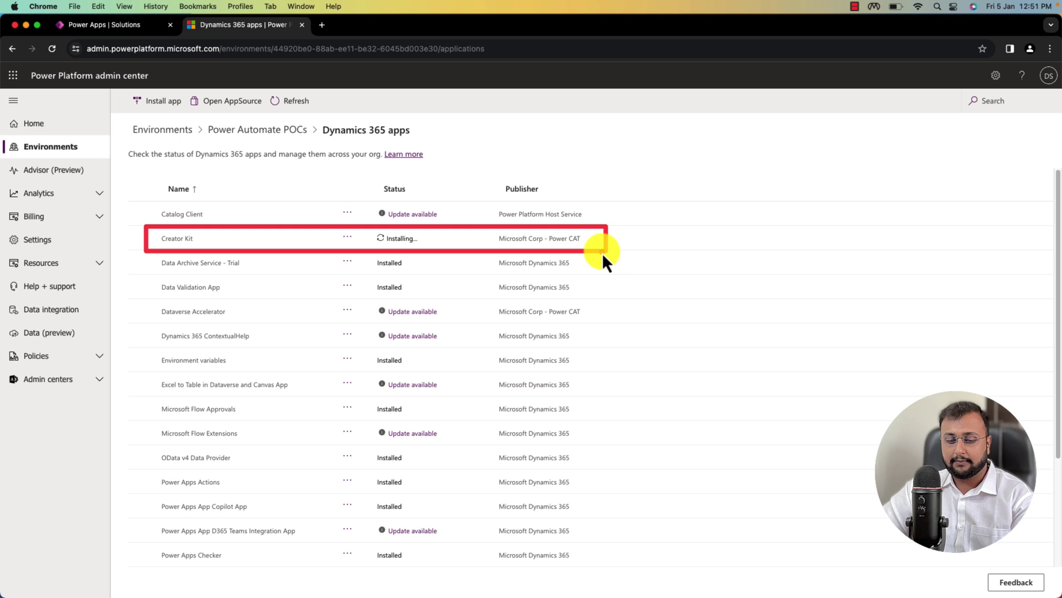
mouse_move(279, 310)
left_mouse_down()
mouse_move(317, 260)
mouse_move(334, 264)
mouse_move(338, 252)
left_mouse_up()
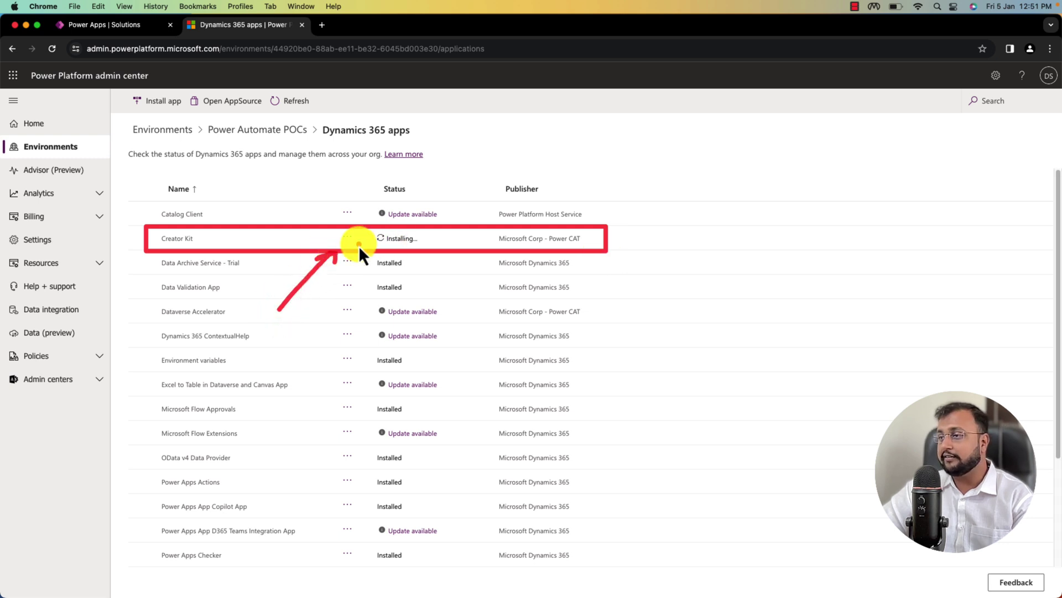
mouse_move(272, 115)
left_mouse_down()
mouse_move(330, 87)
mouse_move(261, 101)
mouse_move(280, 115)
left_mouse_up()
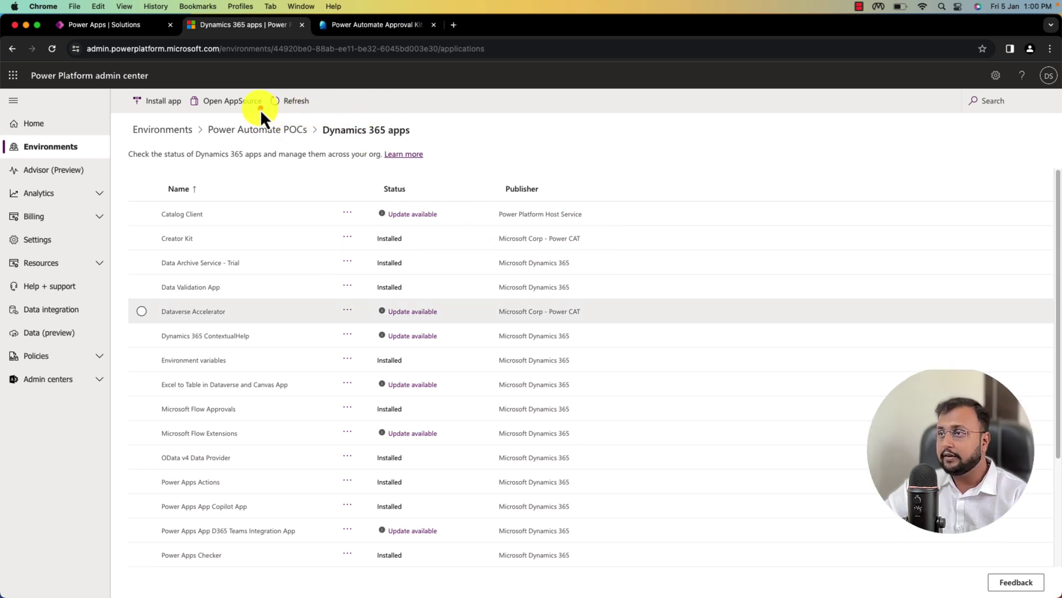
mouse_move(260, 109)
left_mouse_down()
mouse_move(320, 105)
mouse_move(269, 106)
left_mouse_up()
left_click_drag(154, 247, 431, 249)
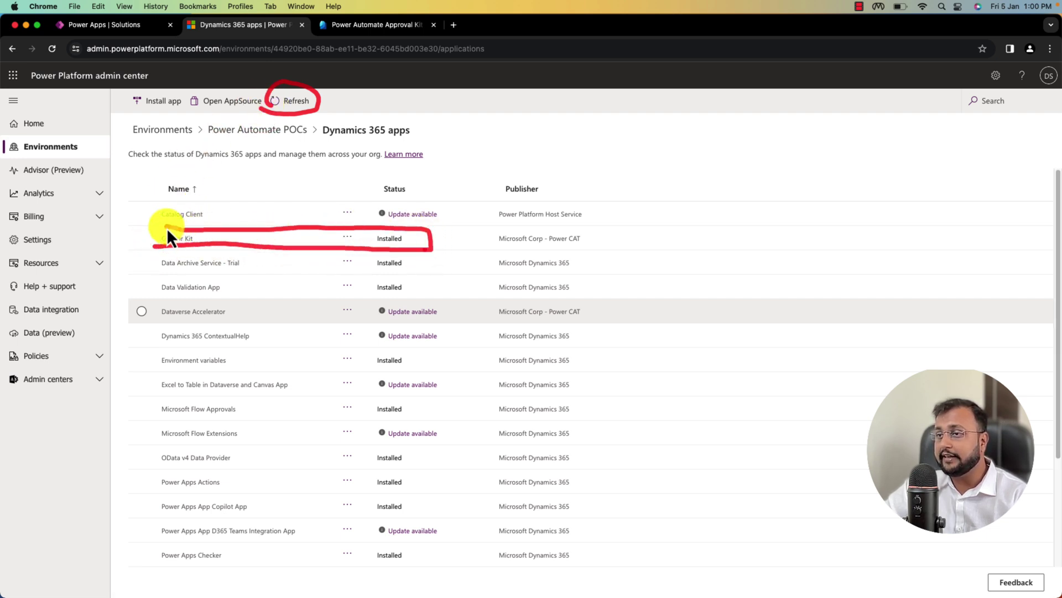
Step: Reload the Power Apps solutions page and check the managed solutions for the Creator Kit components
left_click(129, 28)
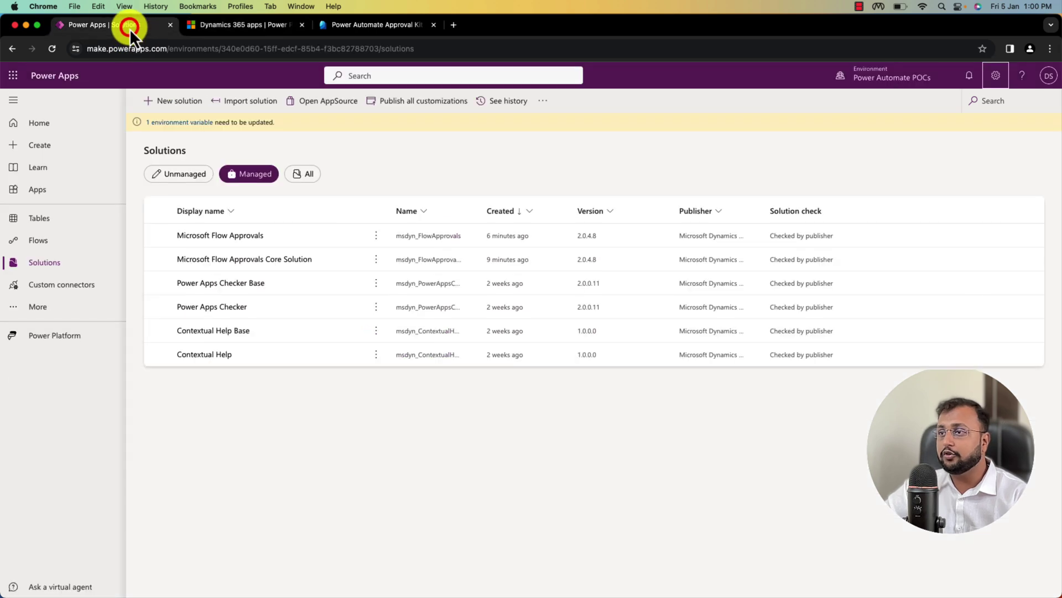
left_click(52, 49)
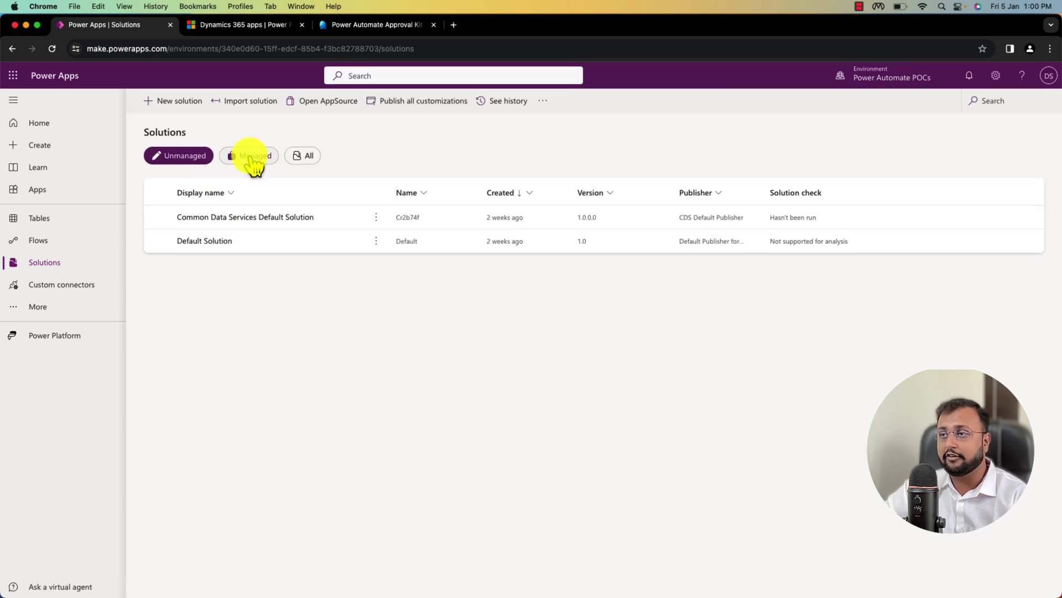
left_click(252, 158)
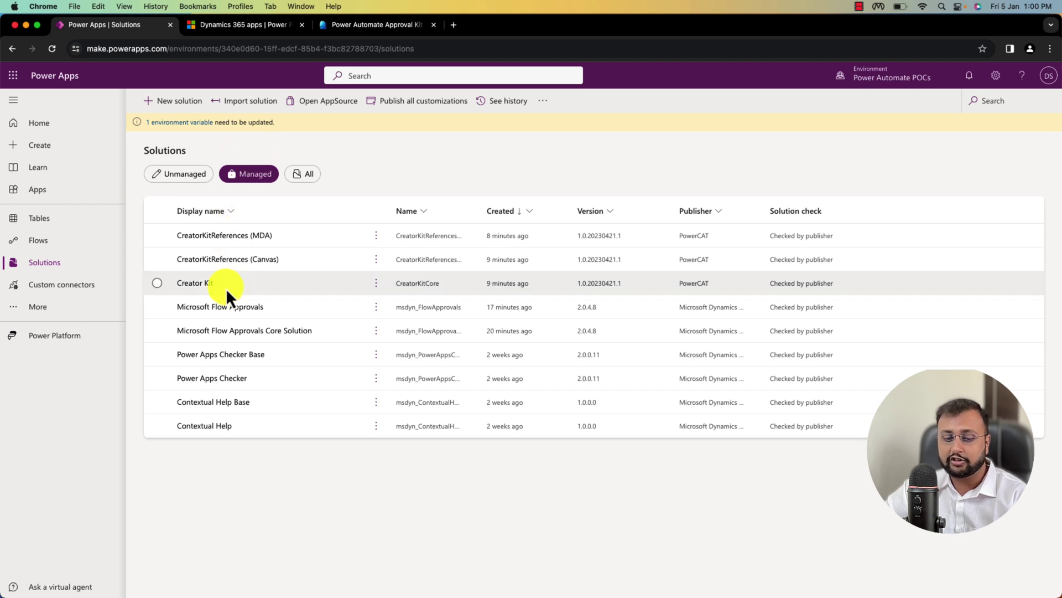
mouse_move(152, 226)
left_mouse_down()
mouse_move(517, 286)
mouse_move(878, 294)
left_mouse_up()
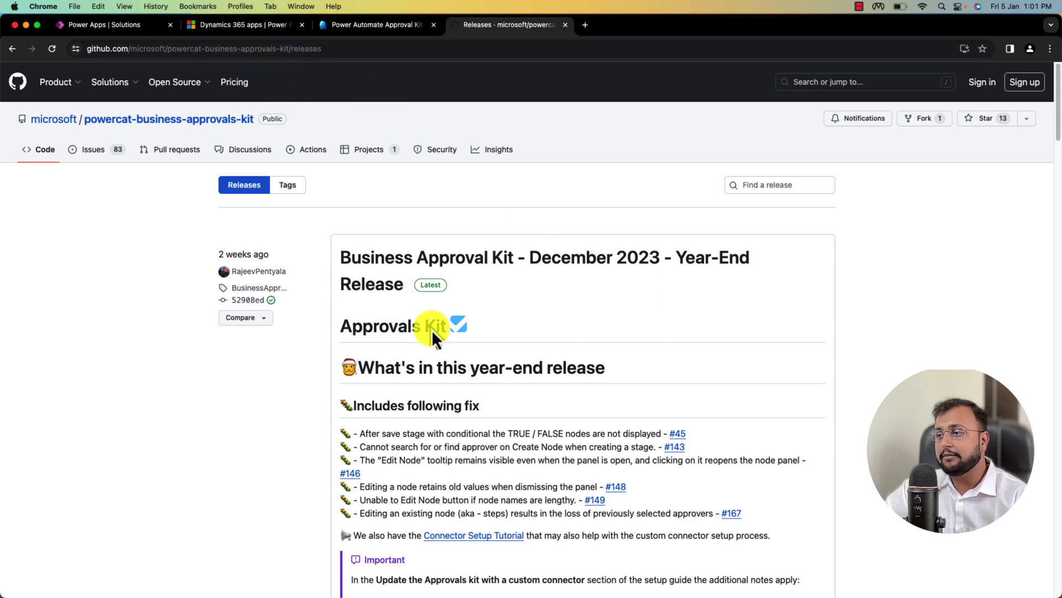
Step: Download BusinessApprovalKit_1.0.20231222.1_managed.zip from the December 2023 Year-End release on GitHub and show the downloaded file in its folder
scroll(450, 339, "down", 5)
scroll(449, 340, "down", 5)
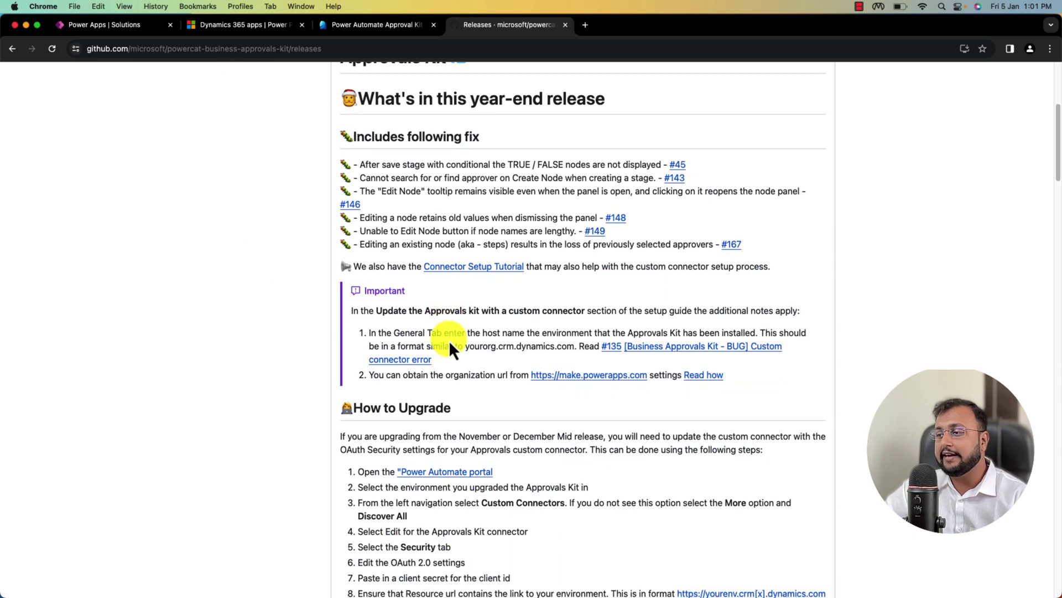
scroll(448, 340, "down", 12)
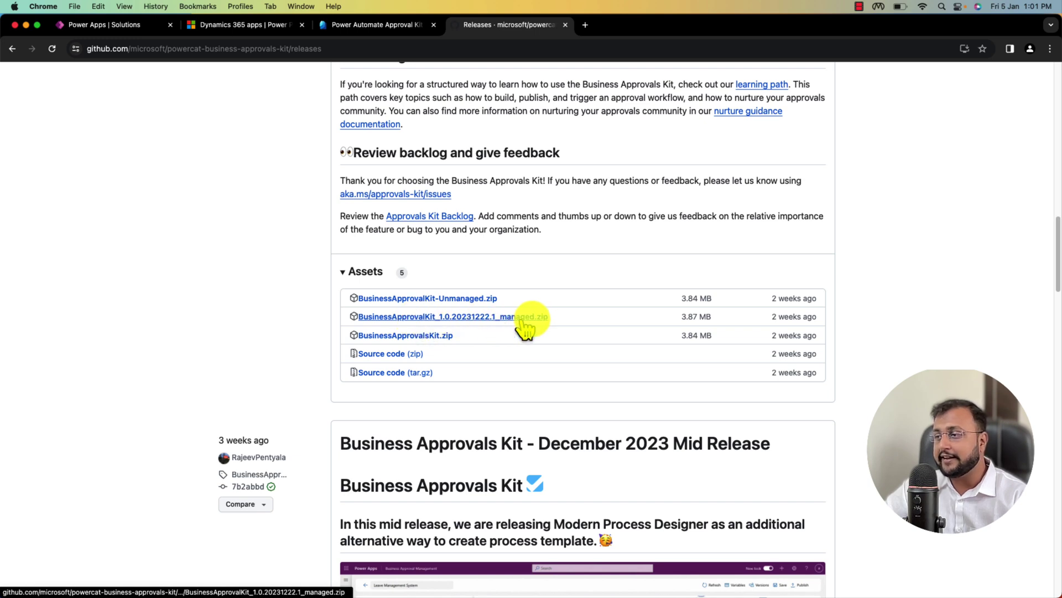
left_click_drag(461, 326, 856, 325)
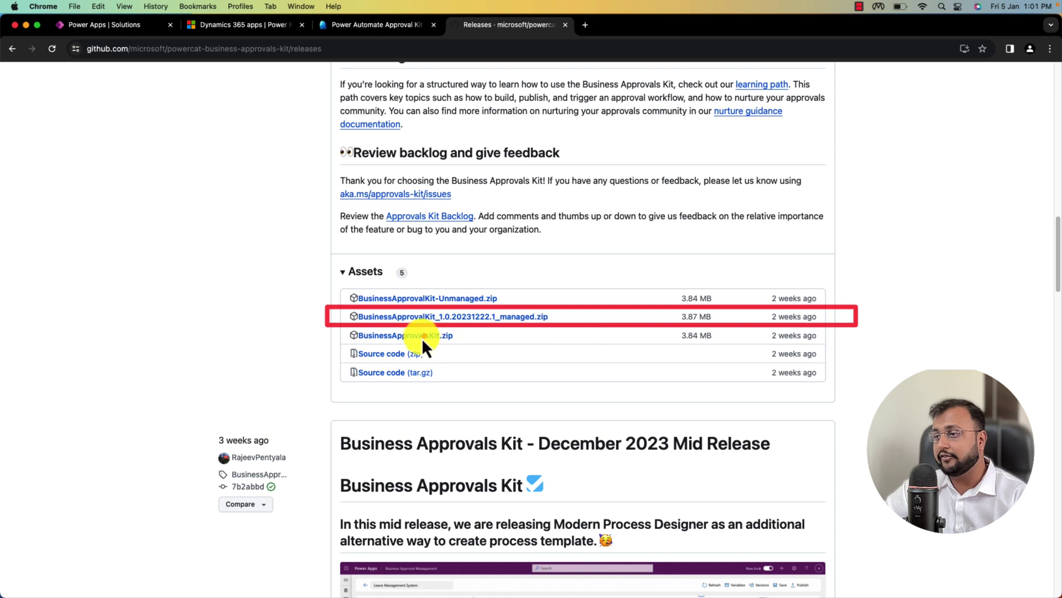
mouse_move(261, 354)
left_mouse_down()
mouse_move(277, 324)
mouse_move(308, 316)
left_mouse_up()
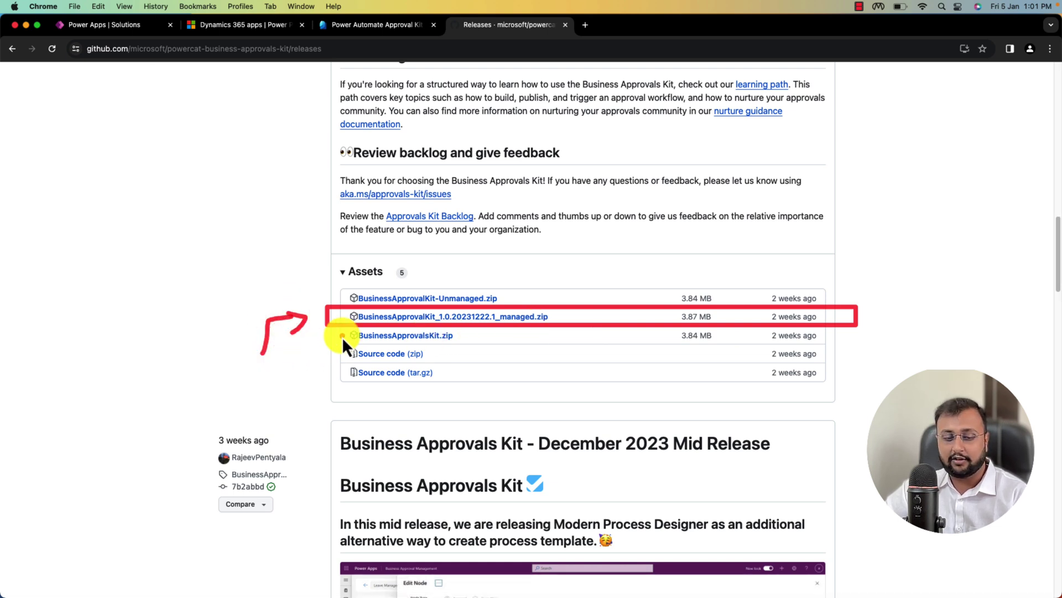
left_click(408, 316)
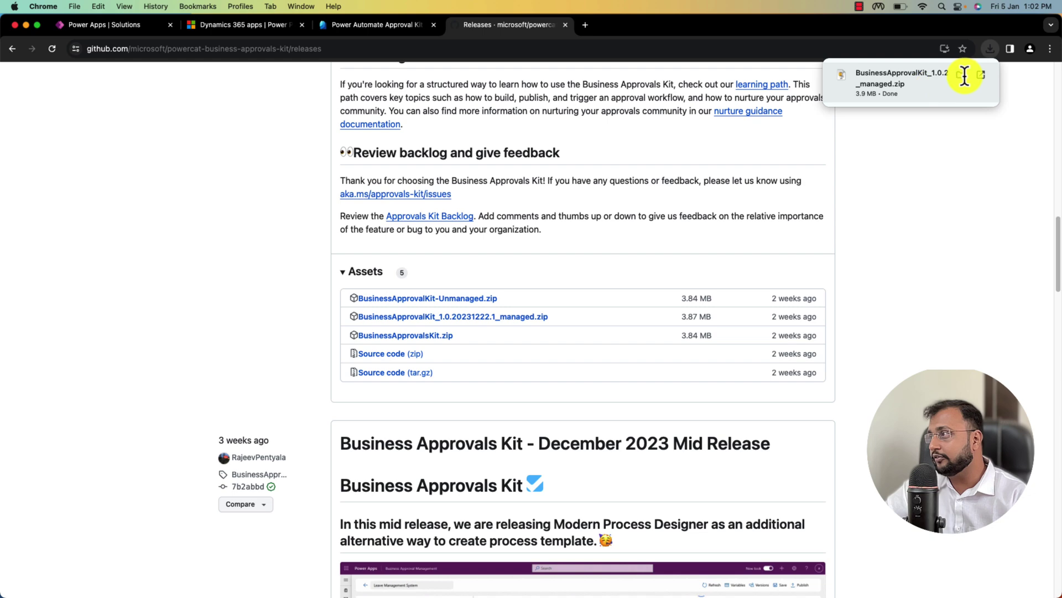
left_click(963, 74)
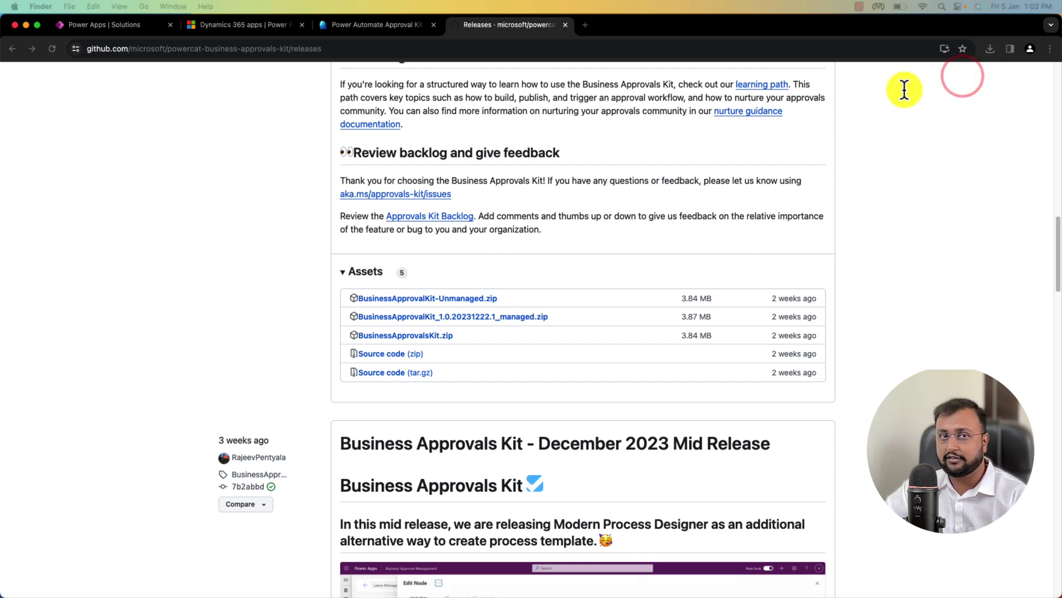
Step: Start a solution import in Power Apps with BusinessApprovalKit_1.0.20231222.1_managed.zip from Downloads and continue past the solution details to its connections
left_click(135, 25)
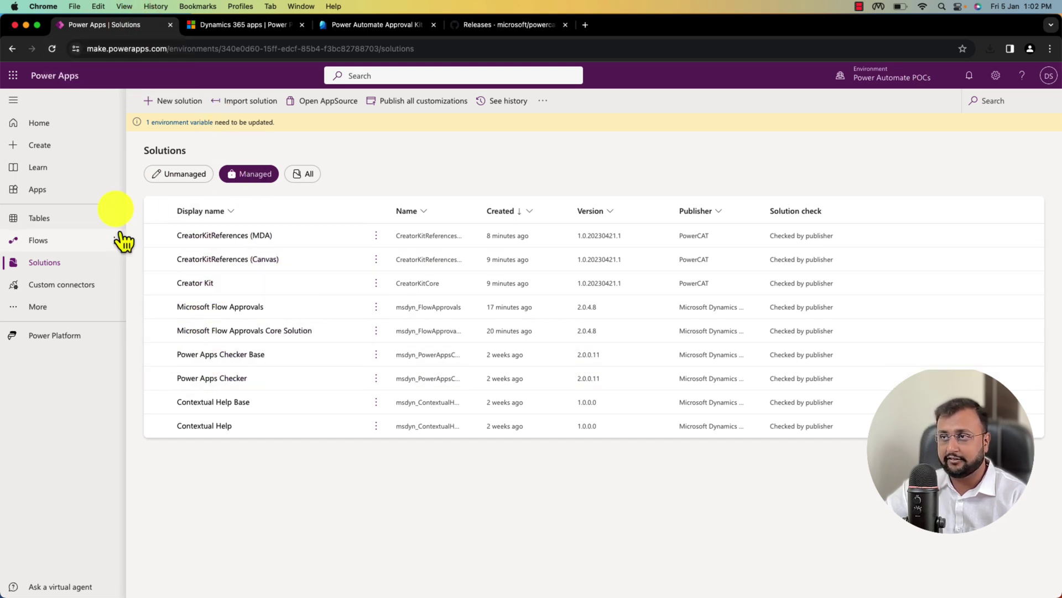
left_click(250, 103)
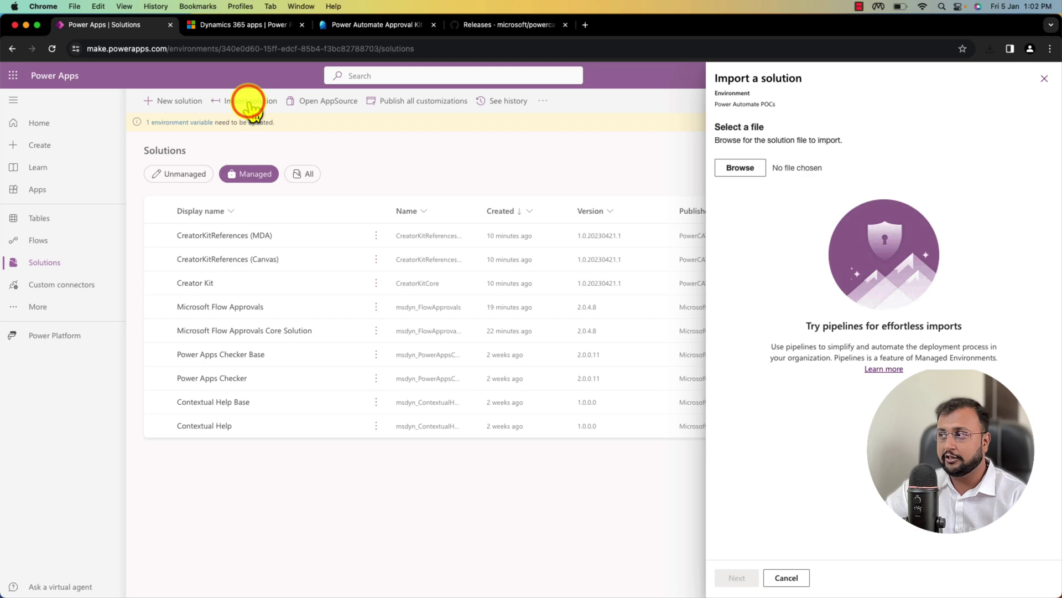
left_click(761, 176)
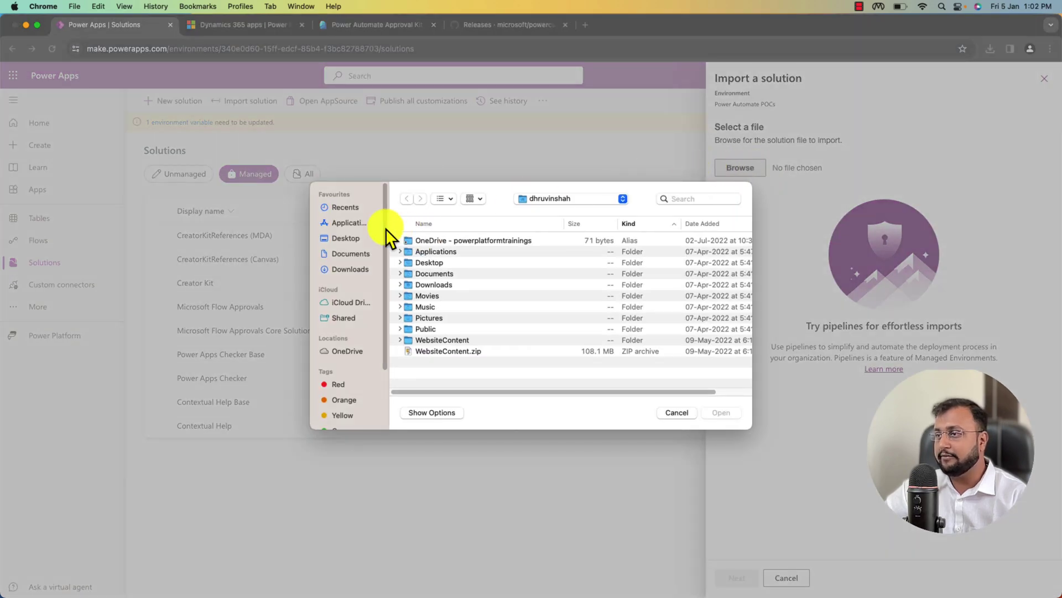
left_click(356, 271)
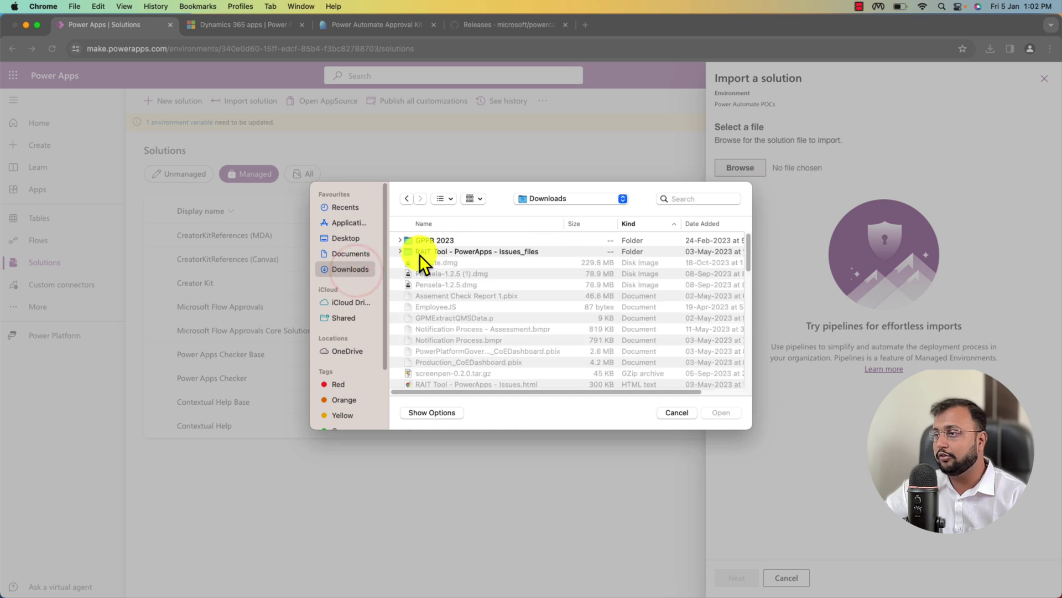
scroll(452, 300, "down", 10)
scroll(451, 301, "down", 10)
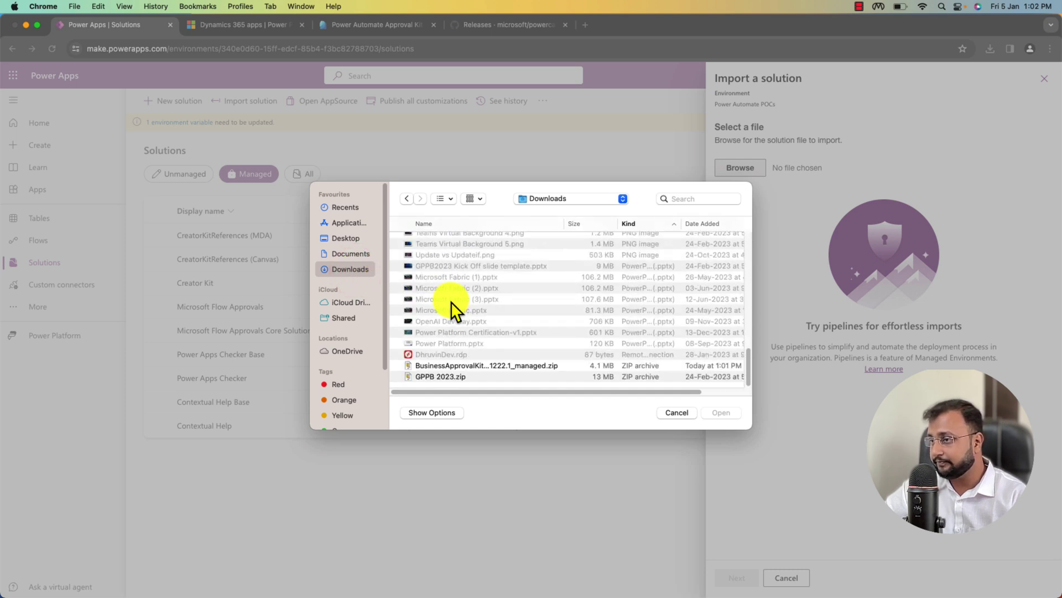
left_click(477, 367)
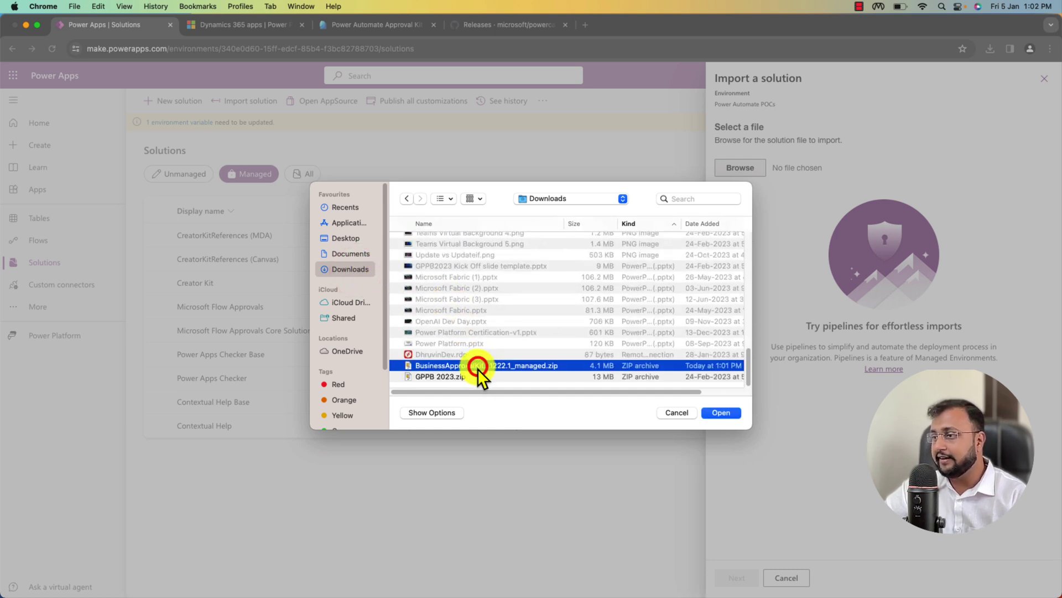
left_click(727, 416)
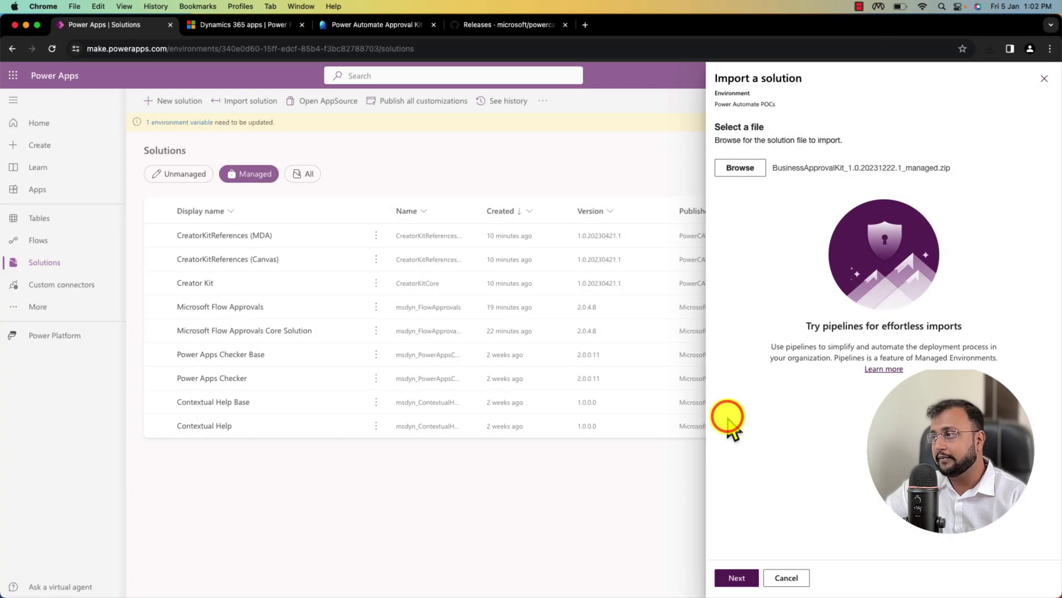
left_click(737, 578)
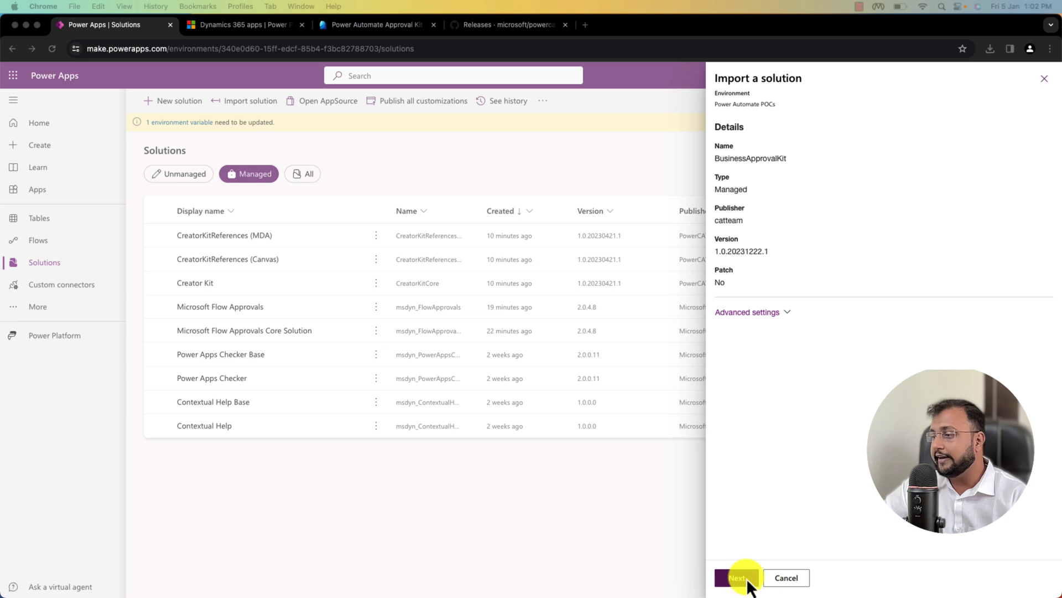
left_click(741, 581)
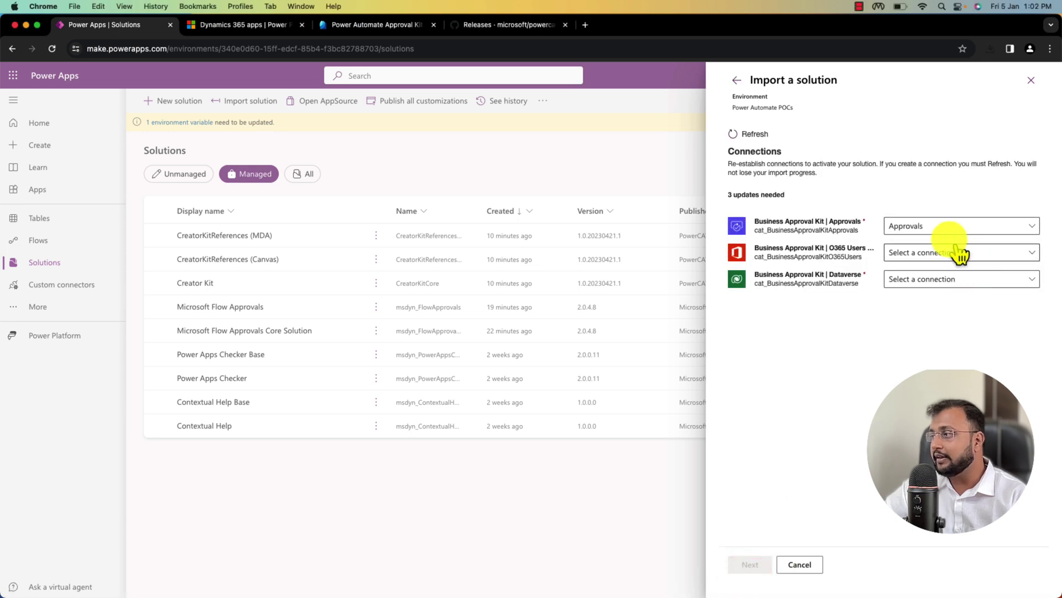
Step: Keep the Approvals connection, create a new Office 365 Users connection and refresh the import's connection list to use it
left_click(908, 225)
left_click(931, 226)
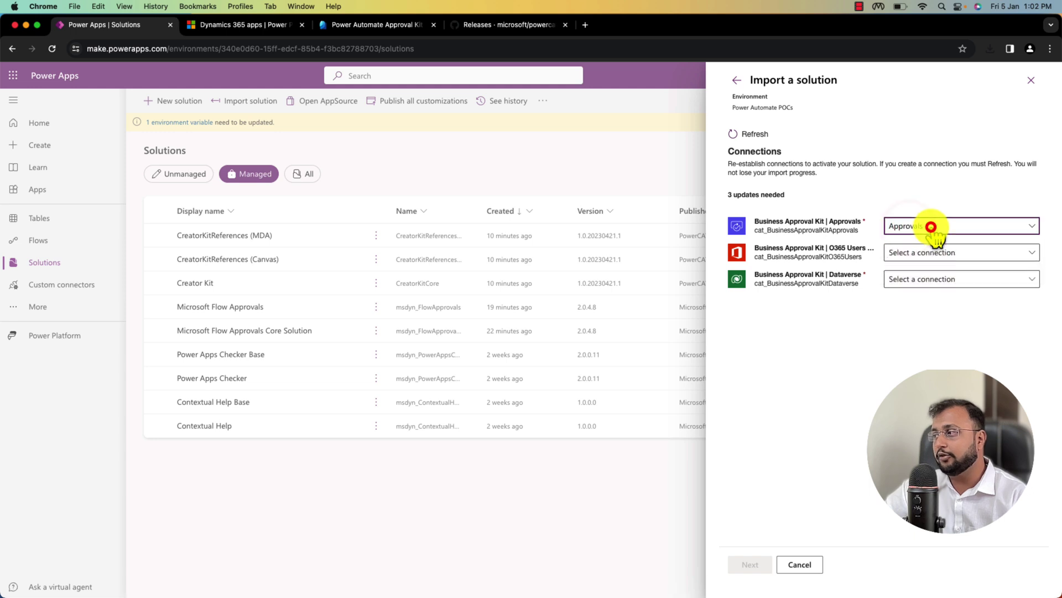
left_click(915, 256)
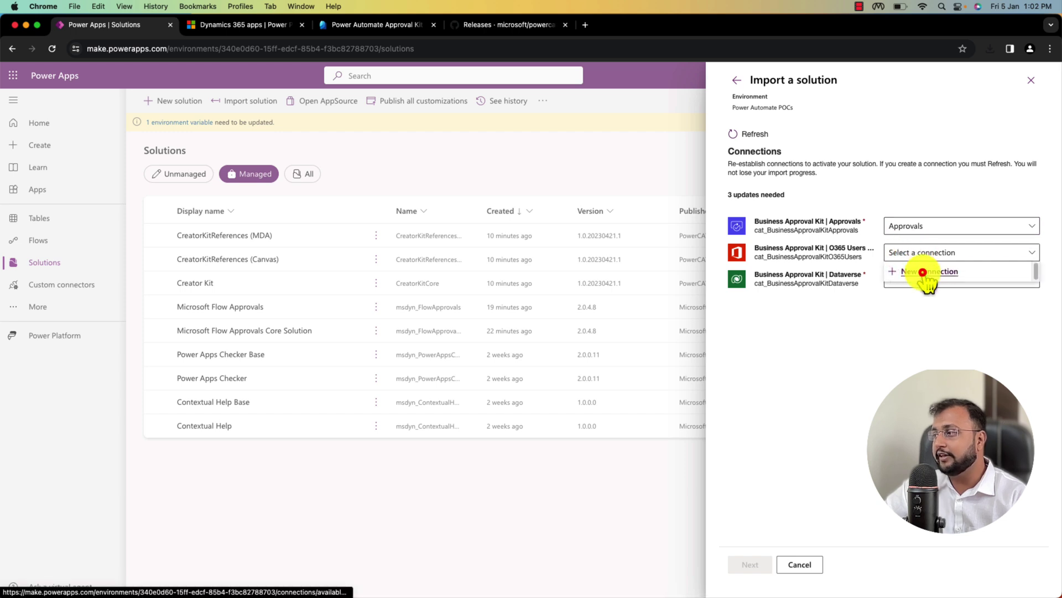
left_click(921, 271)
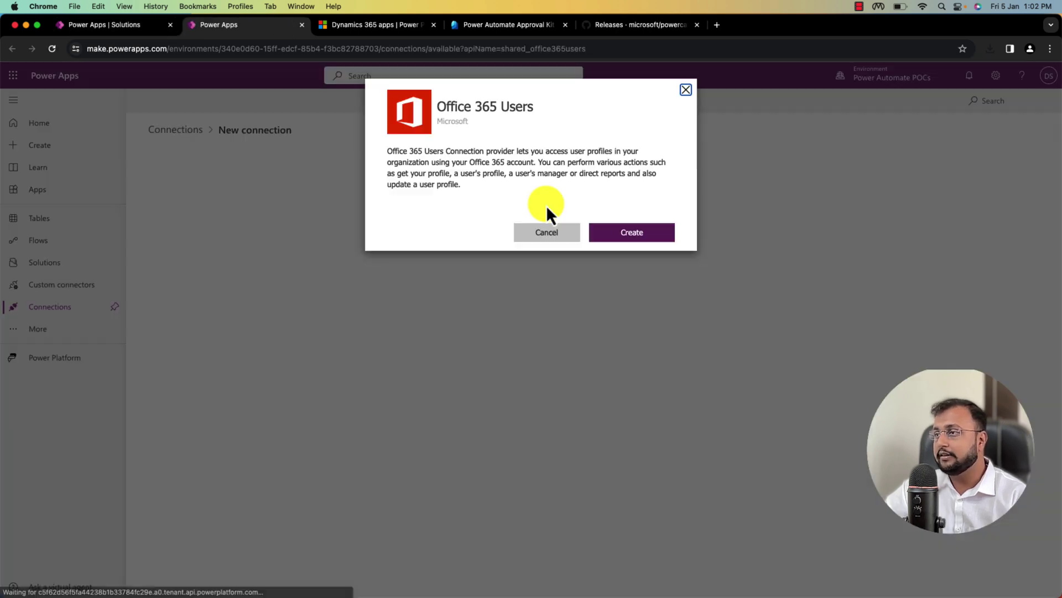
left_click(628, 243)
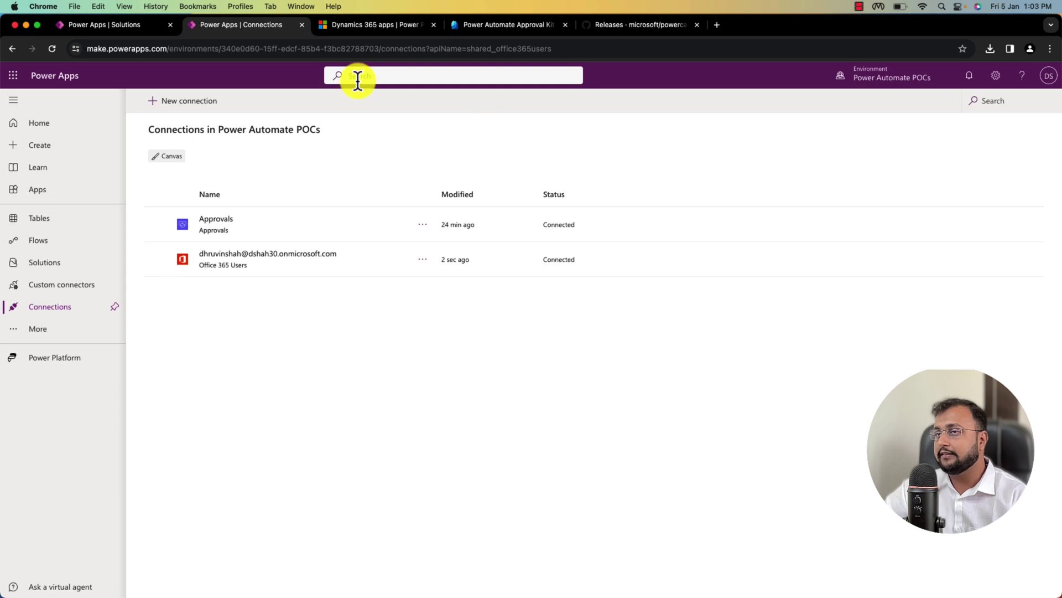
left_click(127, 26)
left_click(550, 365)
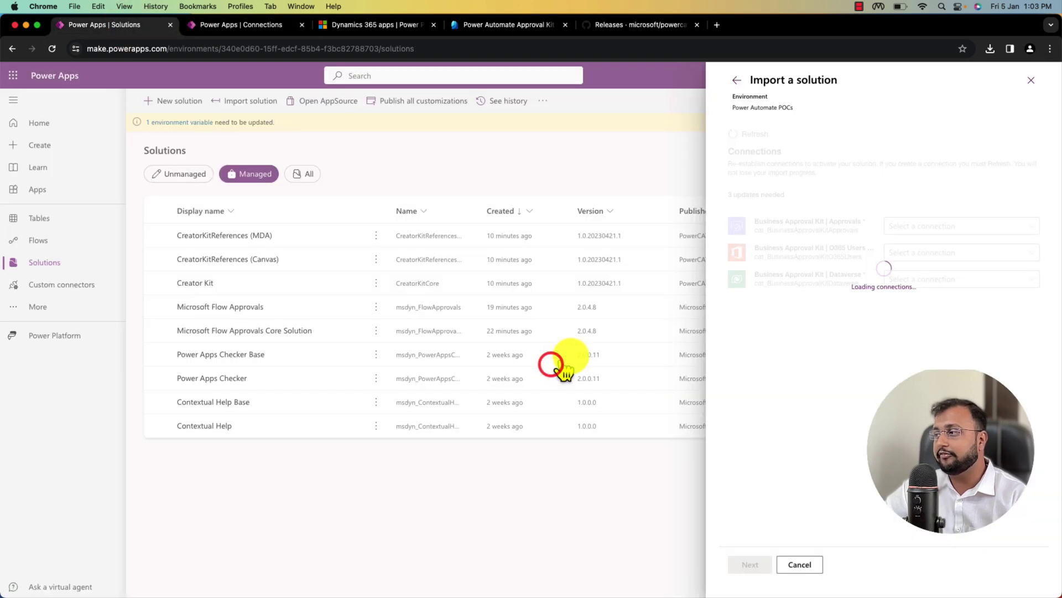
left_click(921, 252)
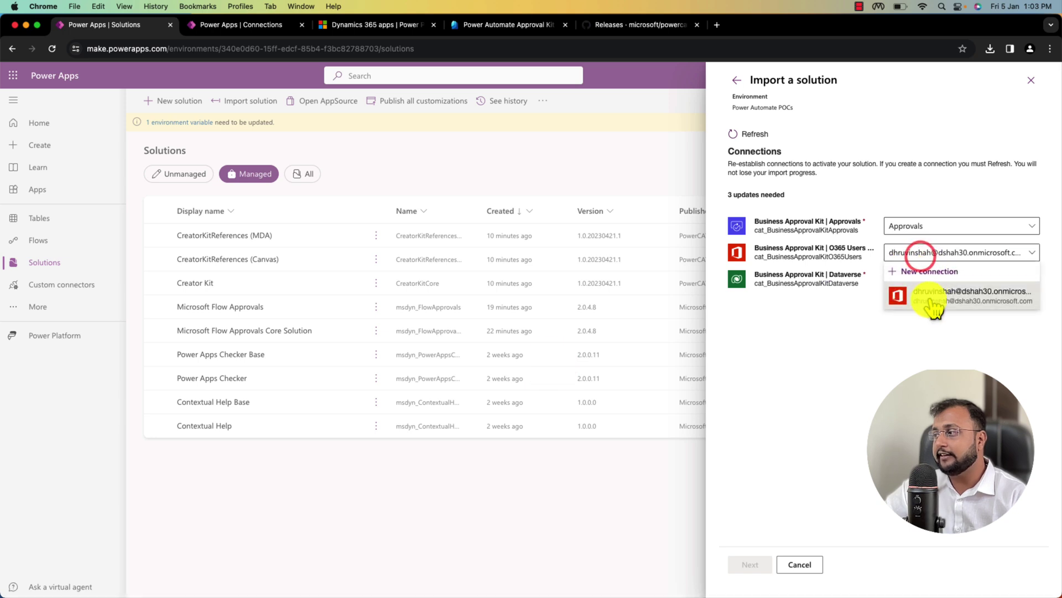
left_click(902, 366)
Step: Create a new Microsoft Dataverse connection for the import and refresh the connection list to assign it
left_click(910, 279)
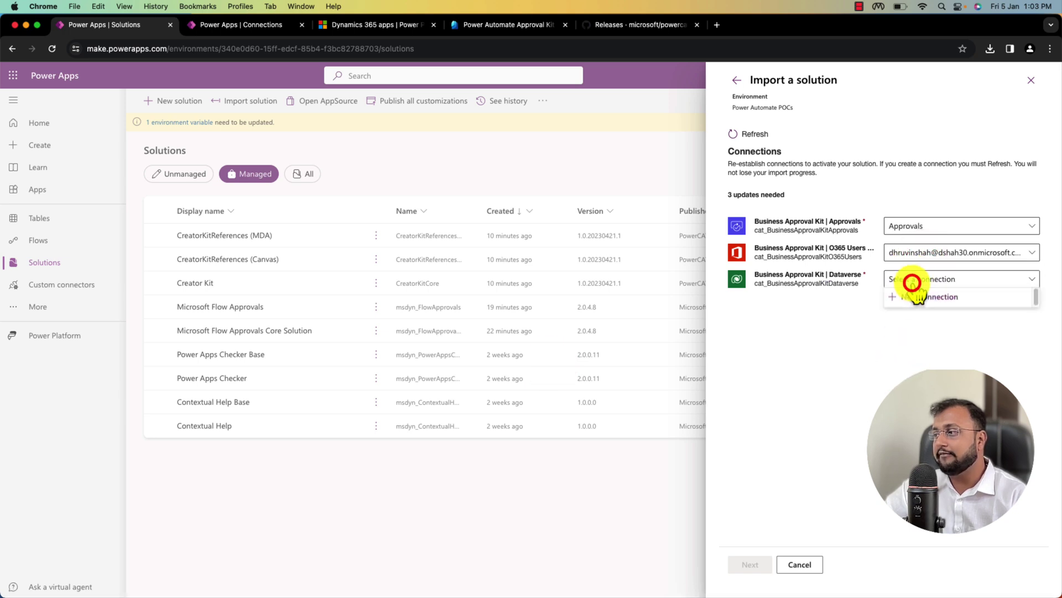
left_click(917, 298)
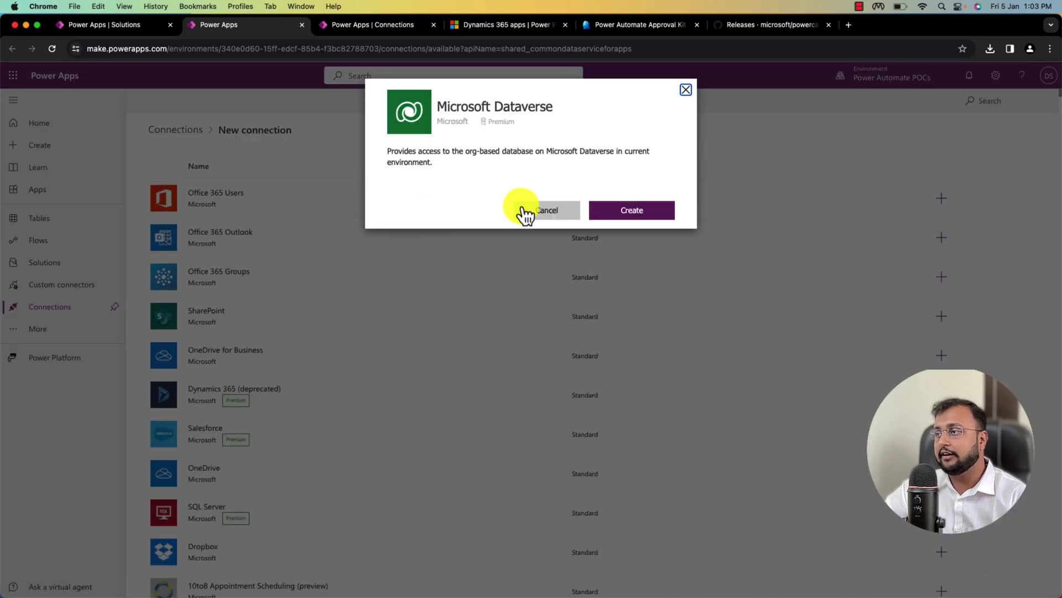
left_click(640, 212)
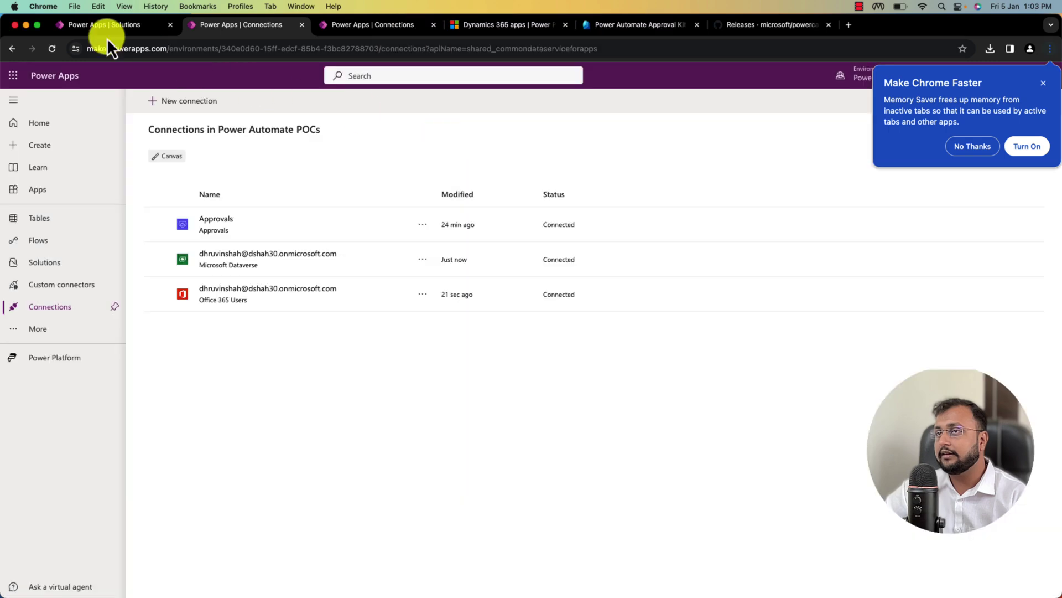
left_click(116, 25)
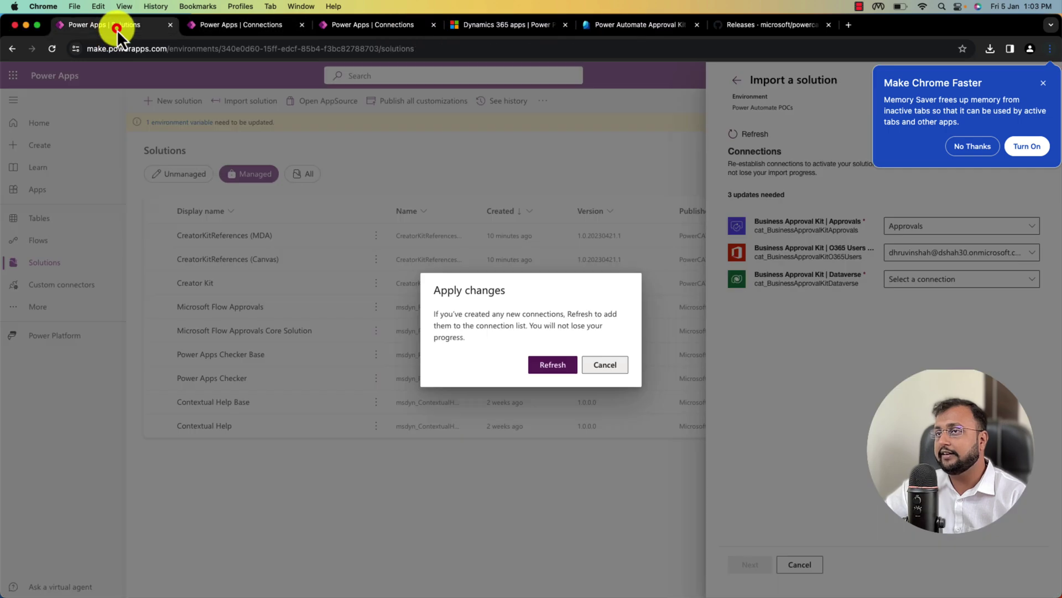
left_click(556, 363)
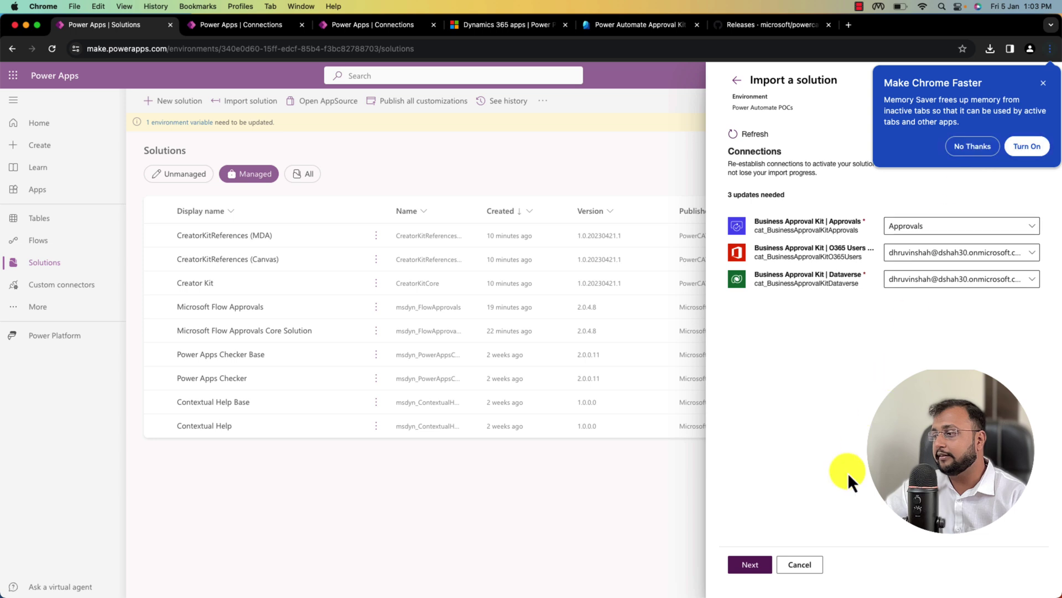
Step: Continue to the import's environment variables and copy the environment URL of Power Automate POCs from the Power Platform admin center
left_click(751, 564)
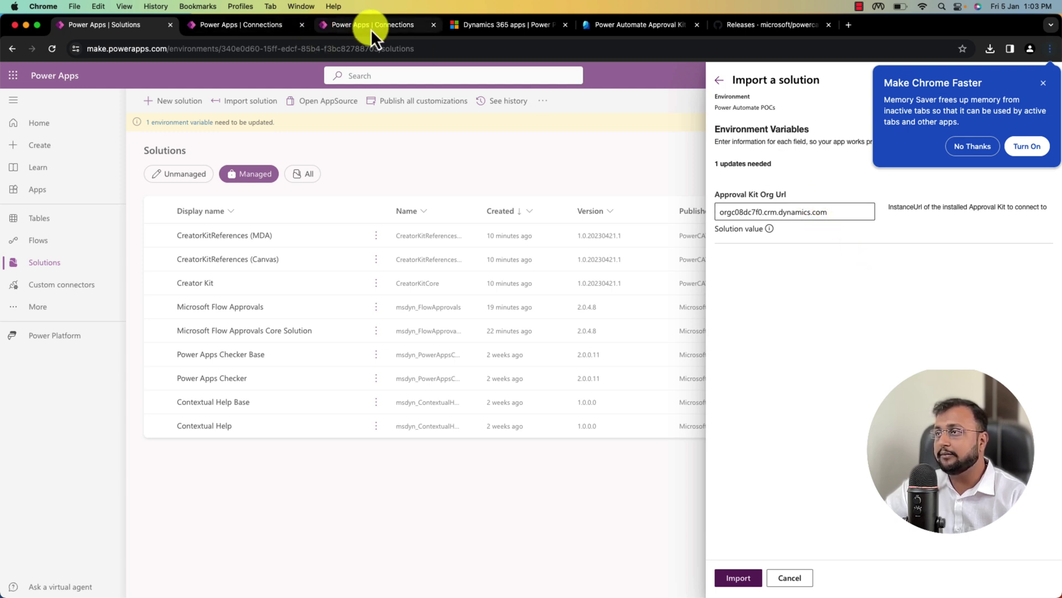
left_click(489, 25)
left_click(61, 146)
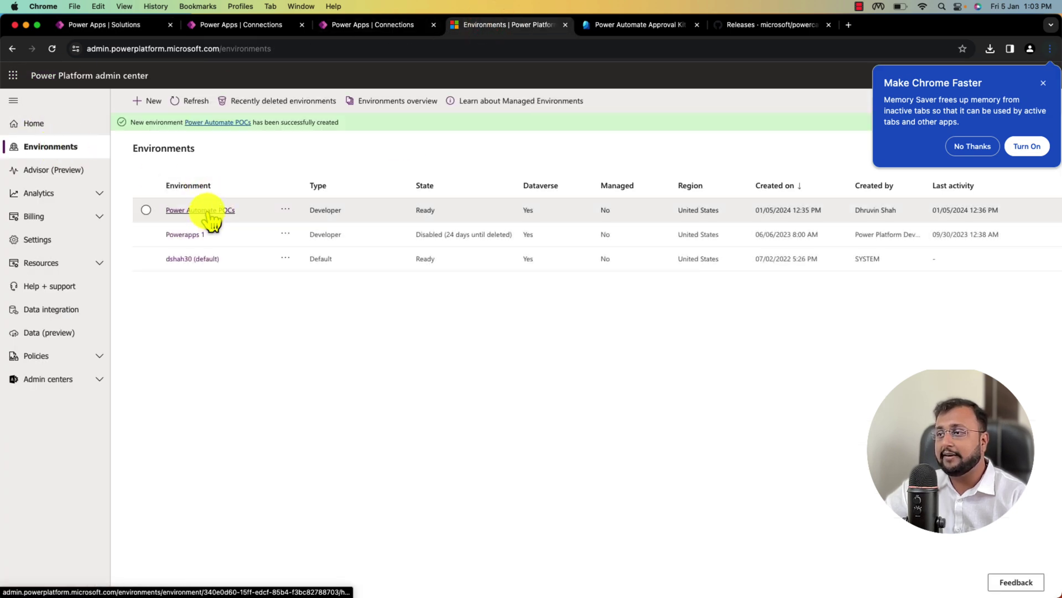
left_click(211, 213)
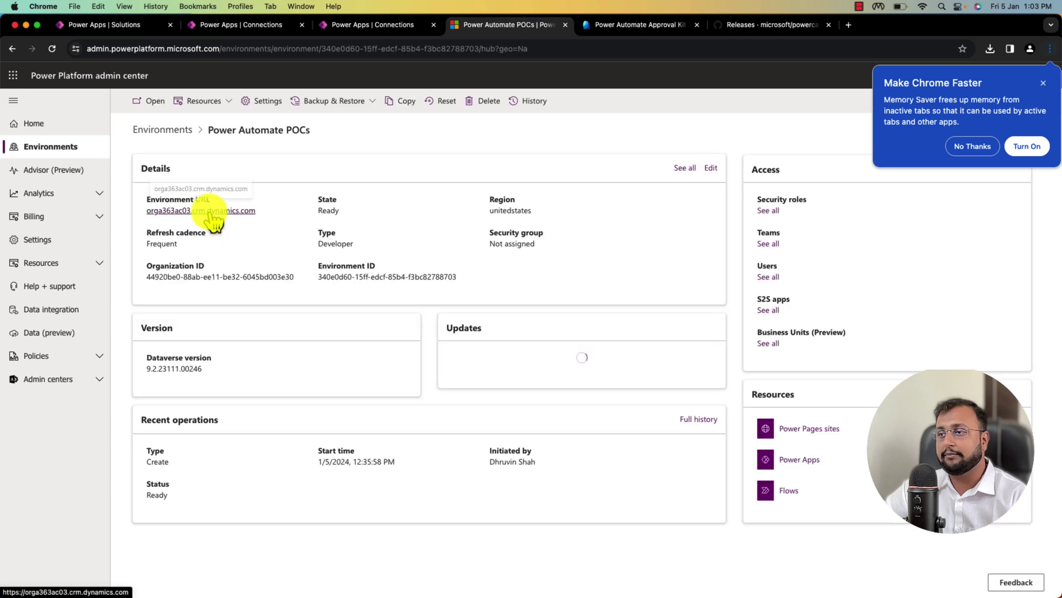
left_click_drag(265, 210, 148, 211)
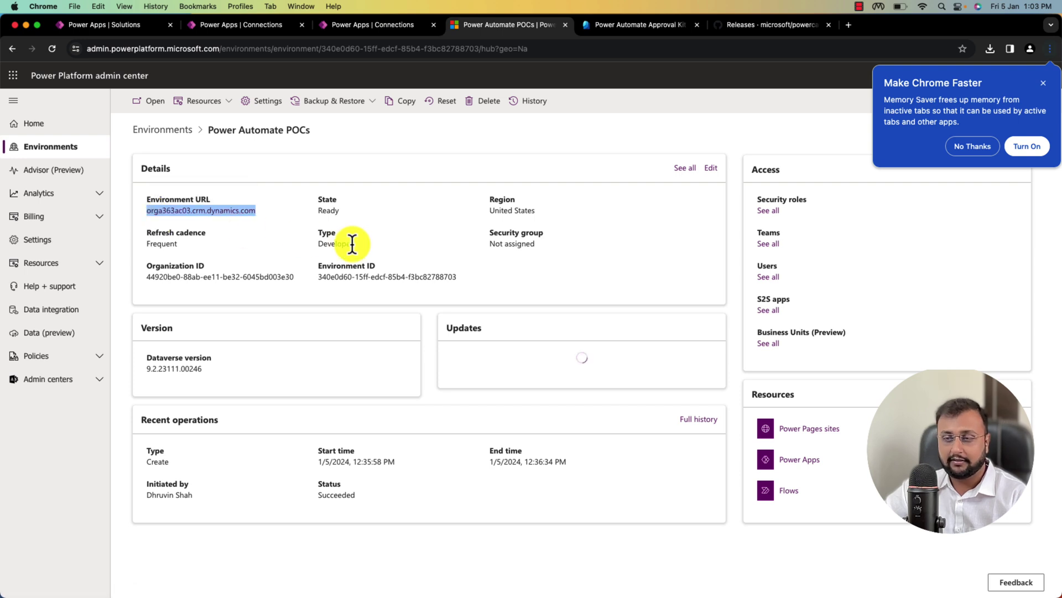
Step: Set the Approval Kit Org Url to orga363ac03.crm.dynamics.com, import the solution and dismiss the browser's memory saver suggestion
left_click(128, 24)
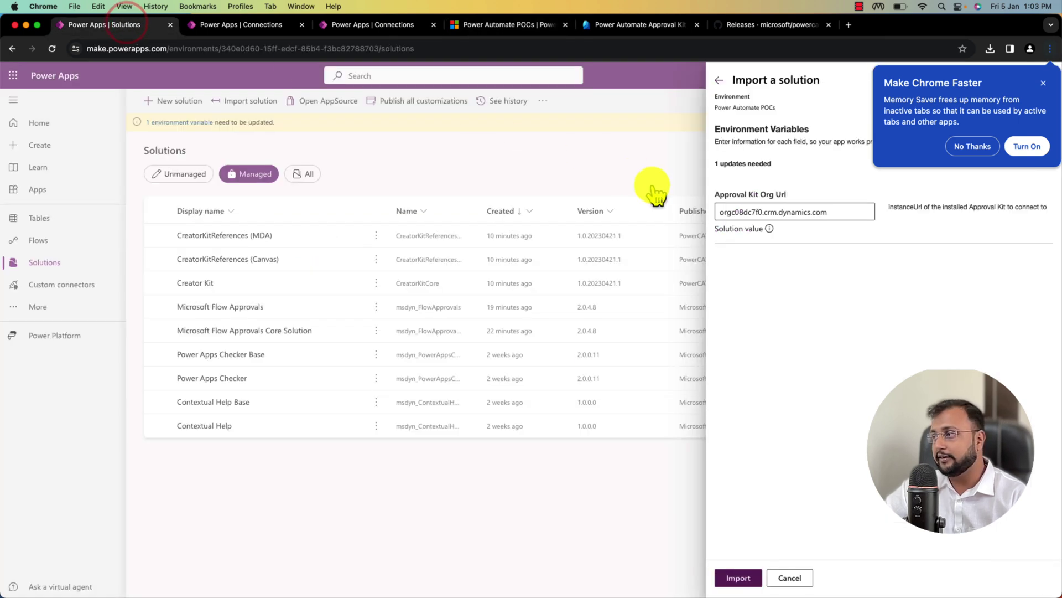
triple_click(742, 212)
key("BackSpace")
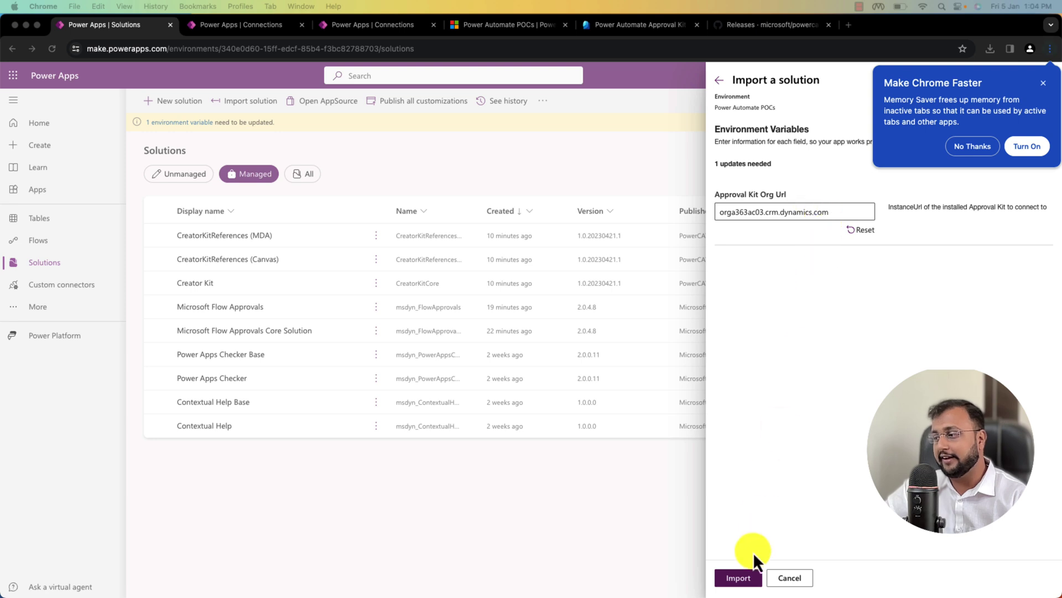
left_click(742, 578)
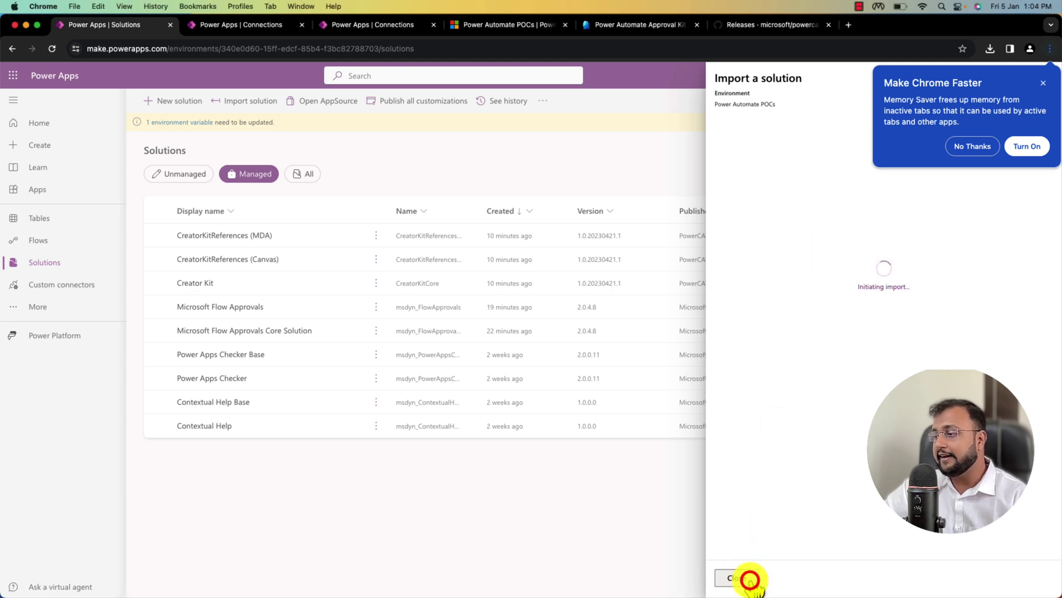
left_click(1042, 83)
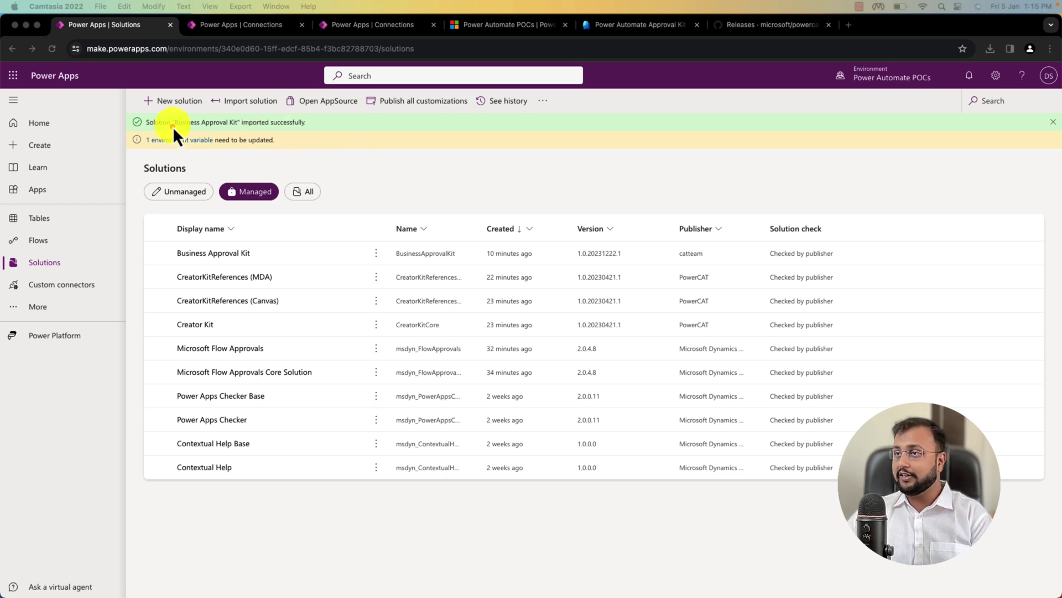
left_click_drag(131, 114, 356, 131)
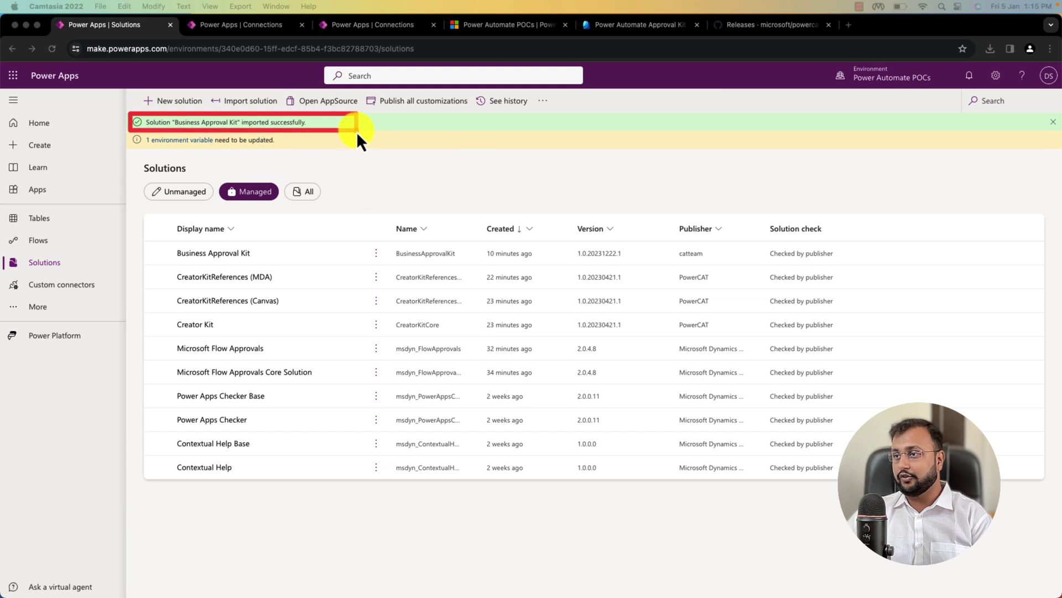
mouse_move(148, 241)
left_mouse_down()
mouse_move(467, 263)
mouse_move(848, 266)
left_mouse_up()
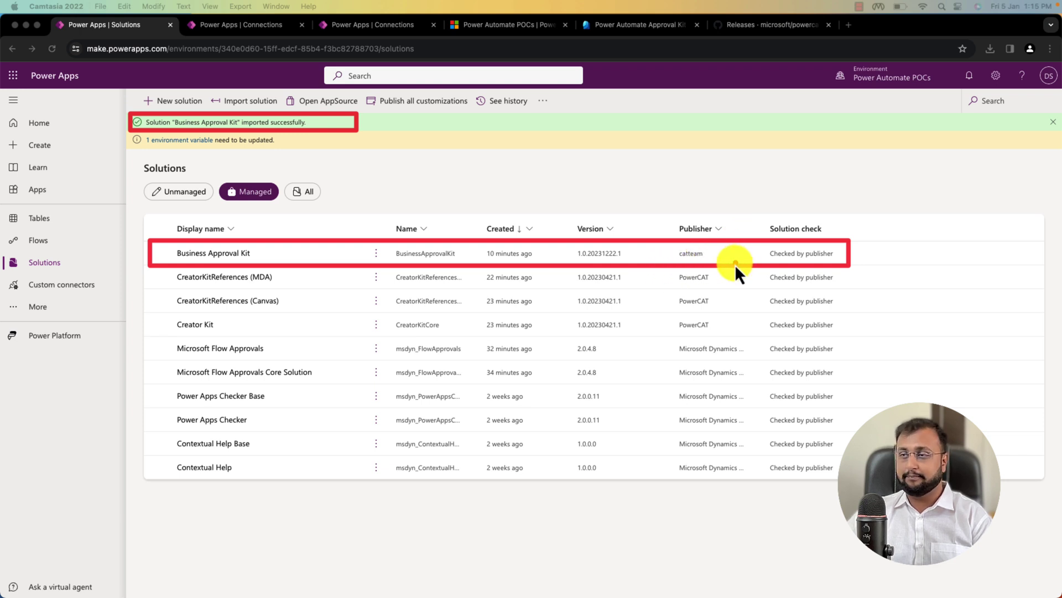
Step: Open the Approvals Kit custom connector from the Business Approval Kit solution for editing and show its security settings
left_click(224, 253)
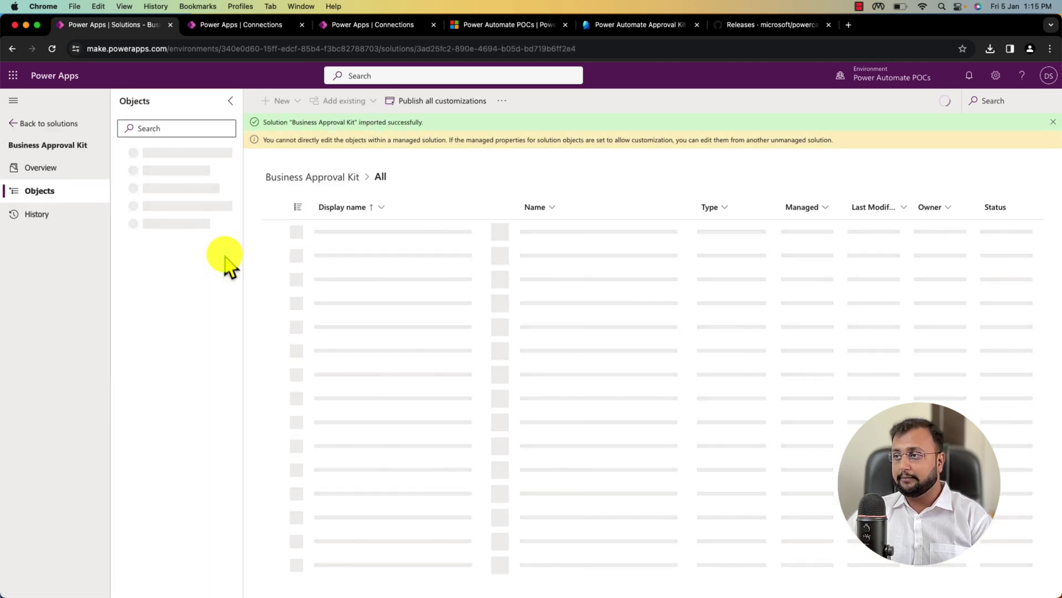
left_click(211, 348)
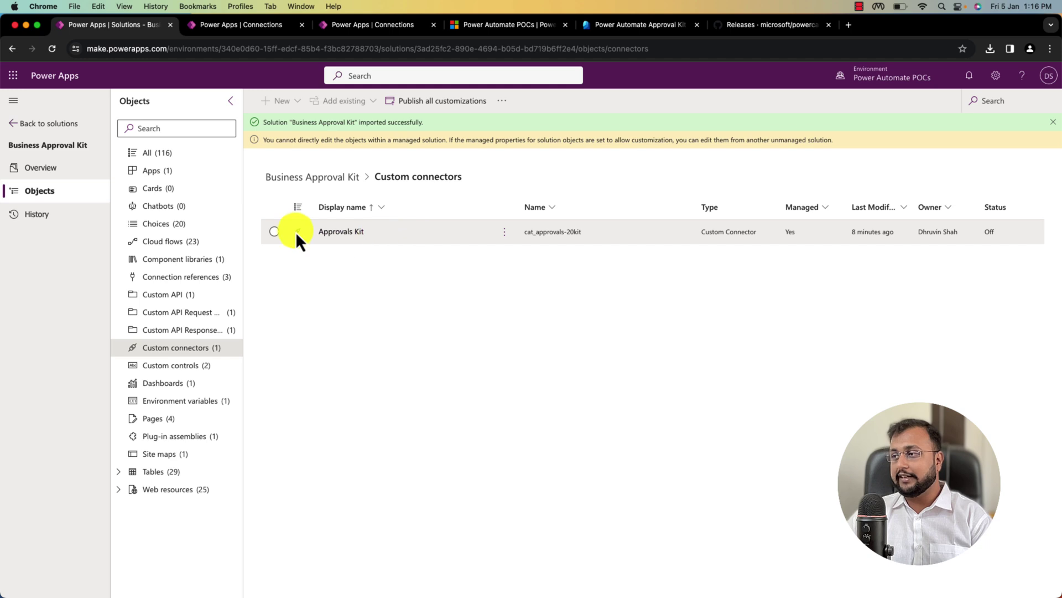
left_click(352, 235)
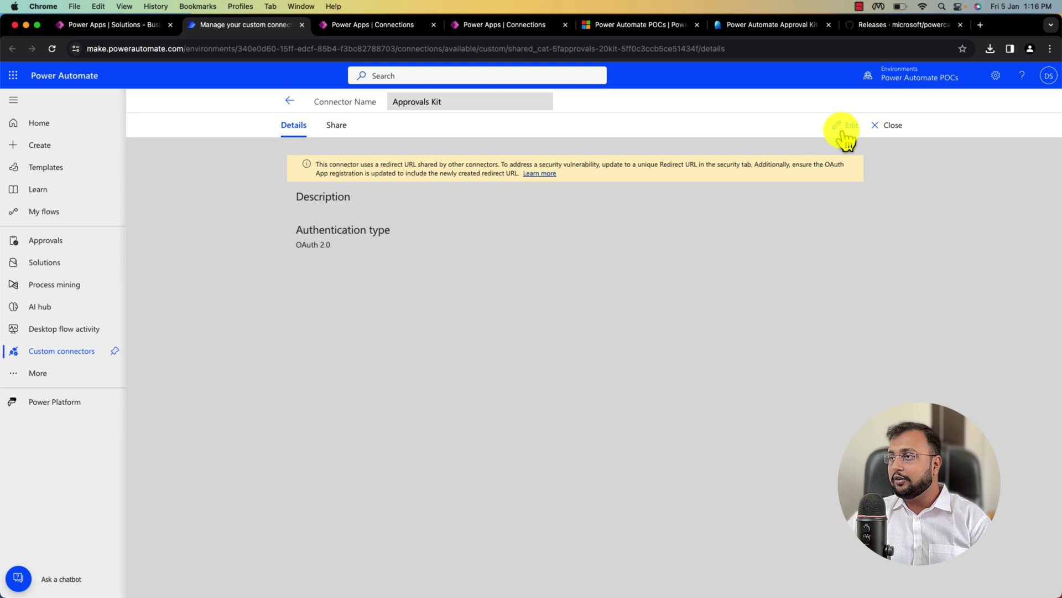
left_click(843, 132)
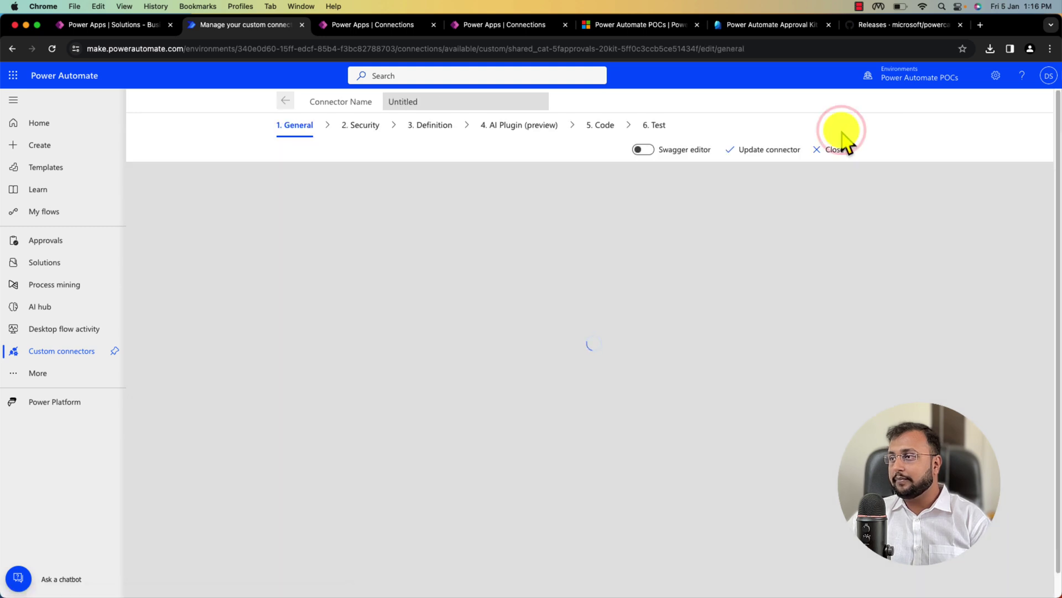
left_click(367, 129)
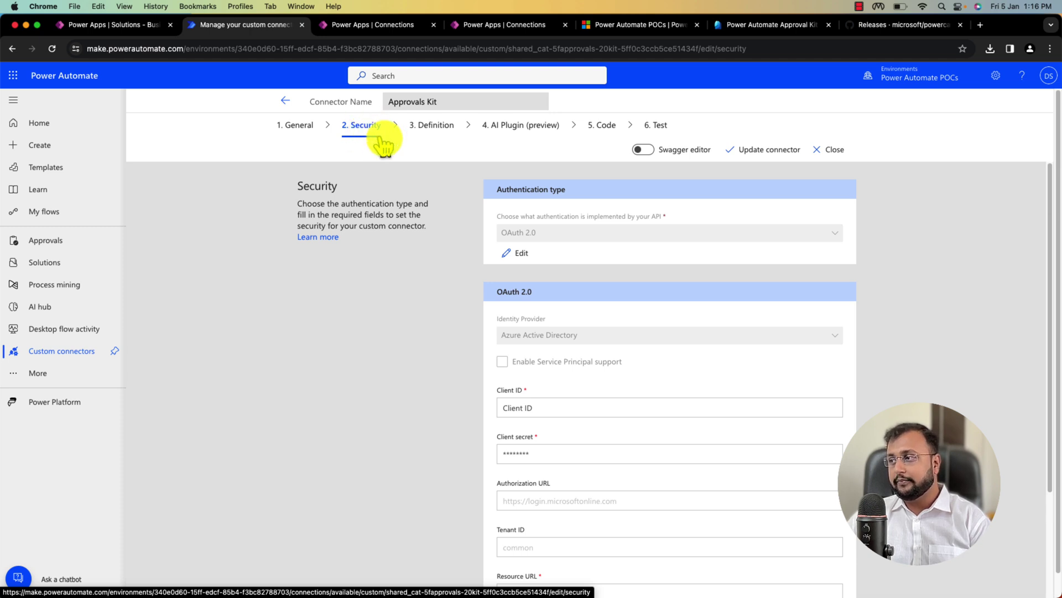
Step: Make the Approvals Kit connector's OAuth 2.0 authentication settings editable and review the fields that have to be filled in
left_click(520, 254)
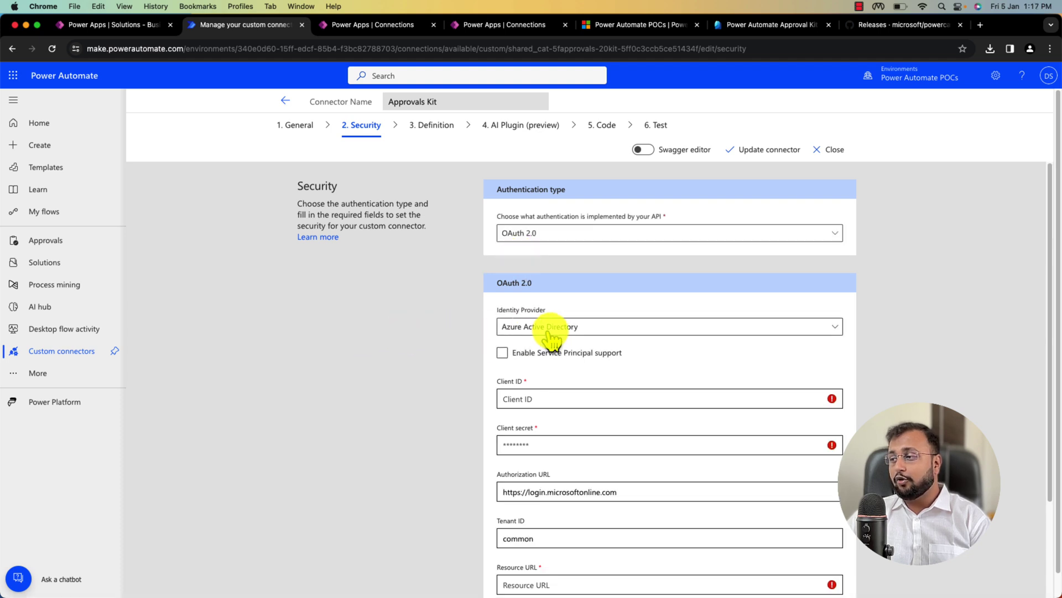
left_click(559, 348)
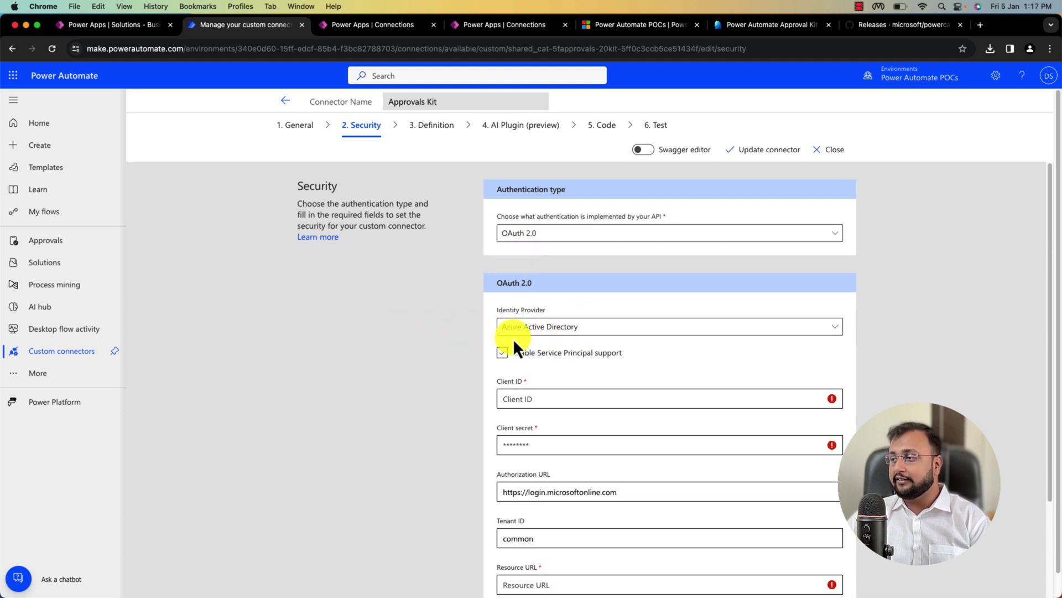
left_click(565, 352)
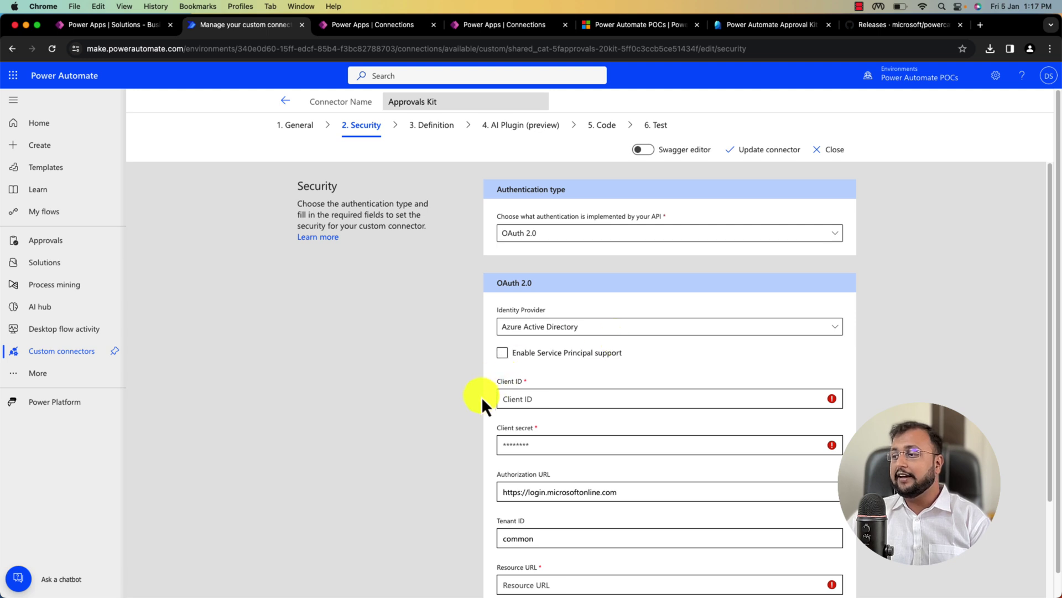
scroll(482, 397, "down", 3)
scroll(496, 360, "down", 2)
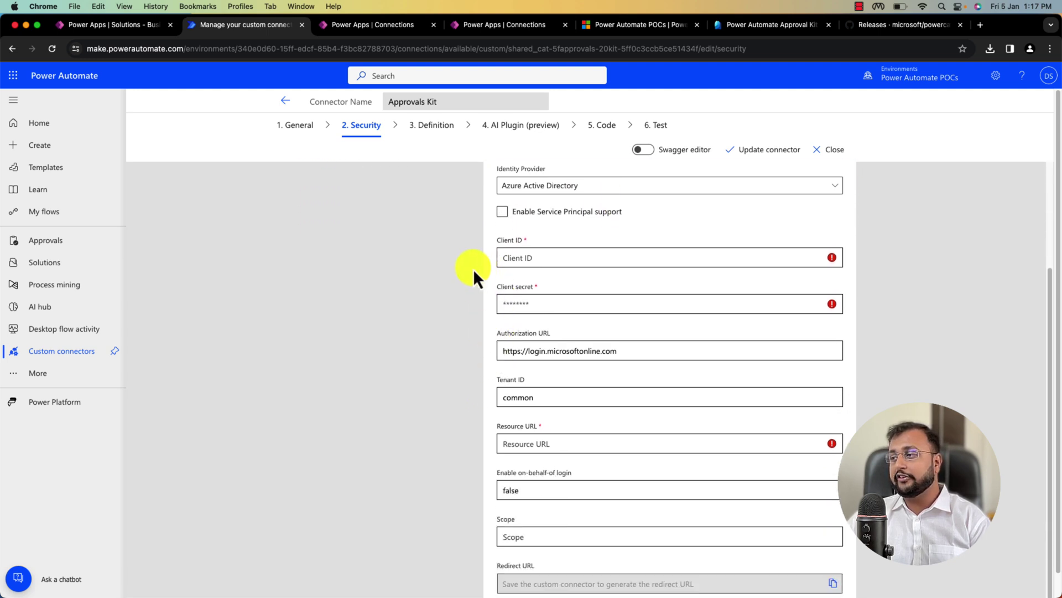
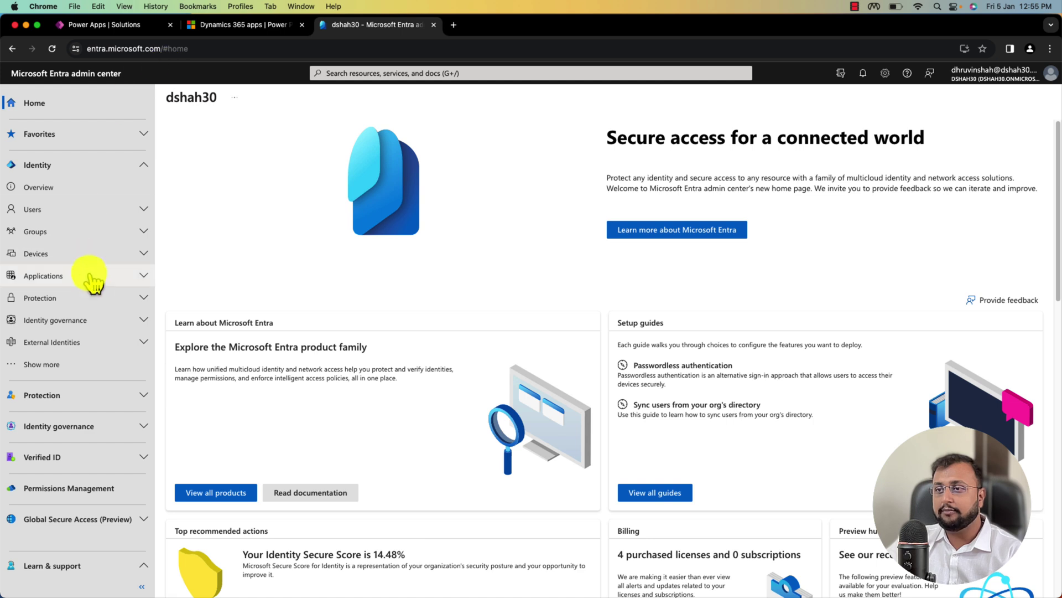
Step: In the Microsoft Entra admin center, register a new single-tenant application named Power Automate Approval Kit
left_click(88, 276)
left_click(93, 321)
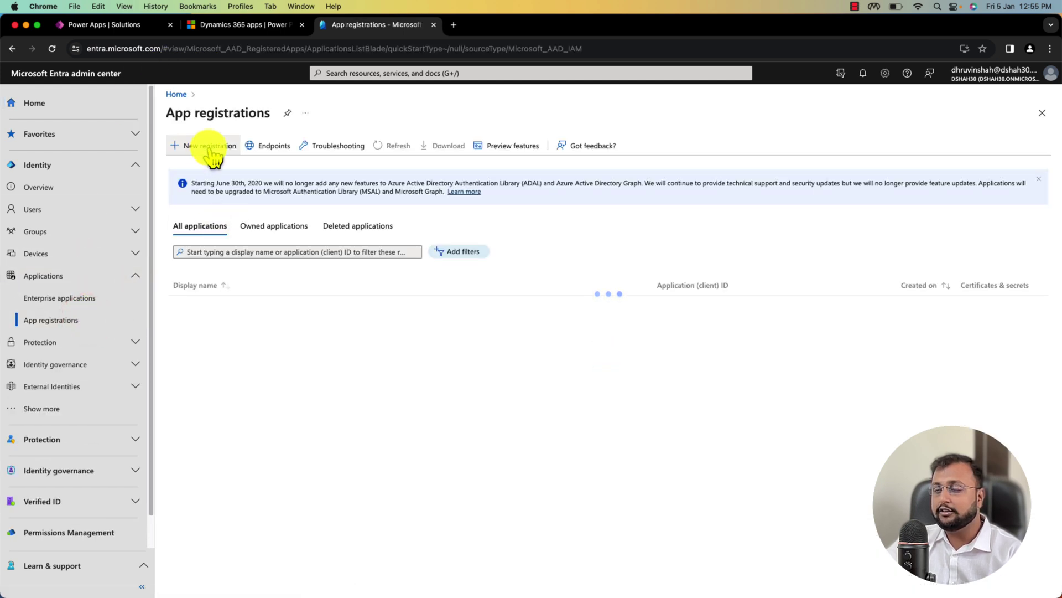
left_click(208, 146)
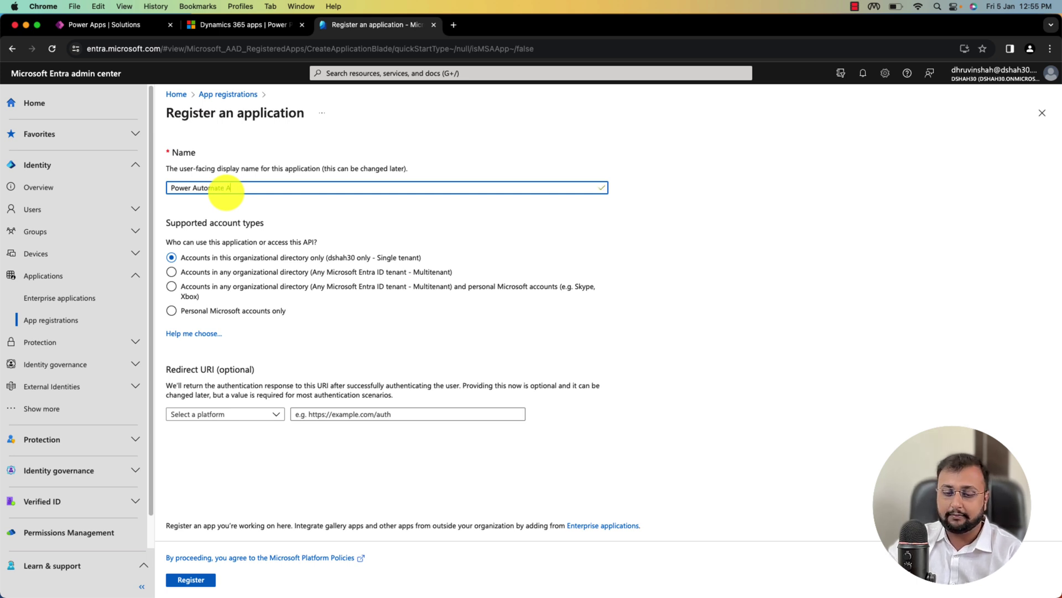
type("pproval Kit")
left_click(202, 580)
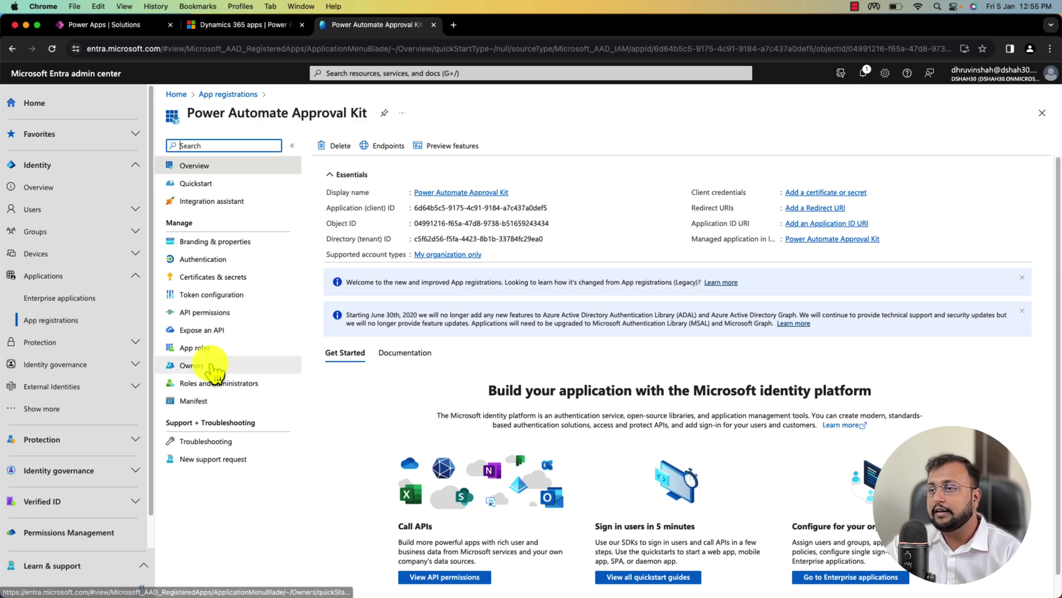
Step: Add a client secret to the app registration with the description Approval Kit Token and the recommended 180-day expiry
left_click(224, 279)
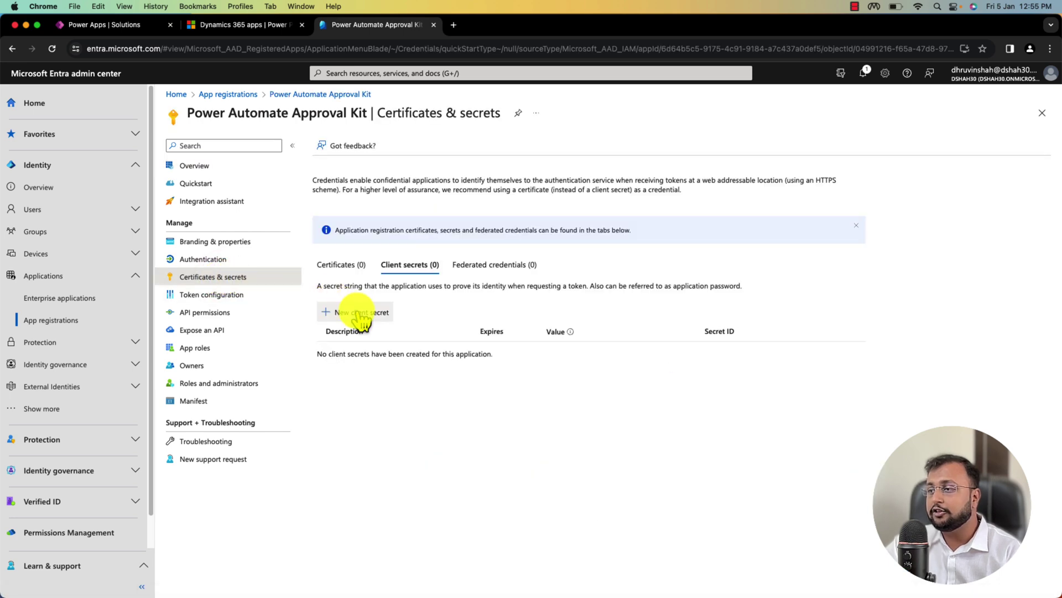
left_click(360, 313)
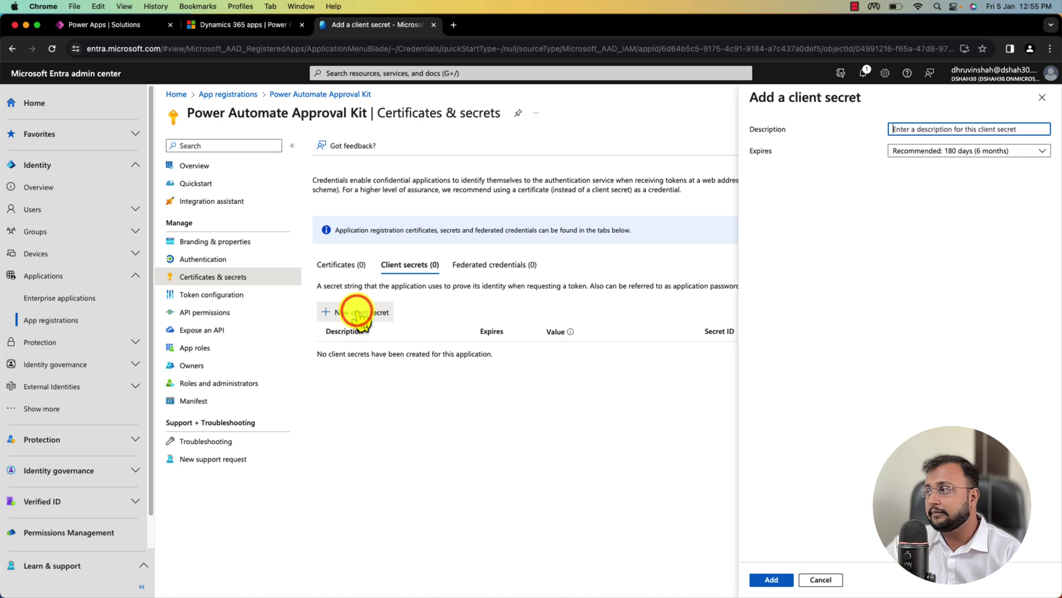
left_click(947, 128)
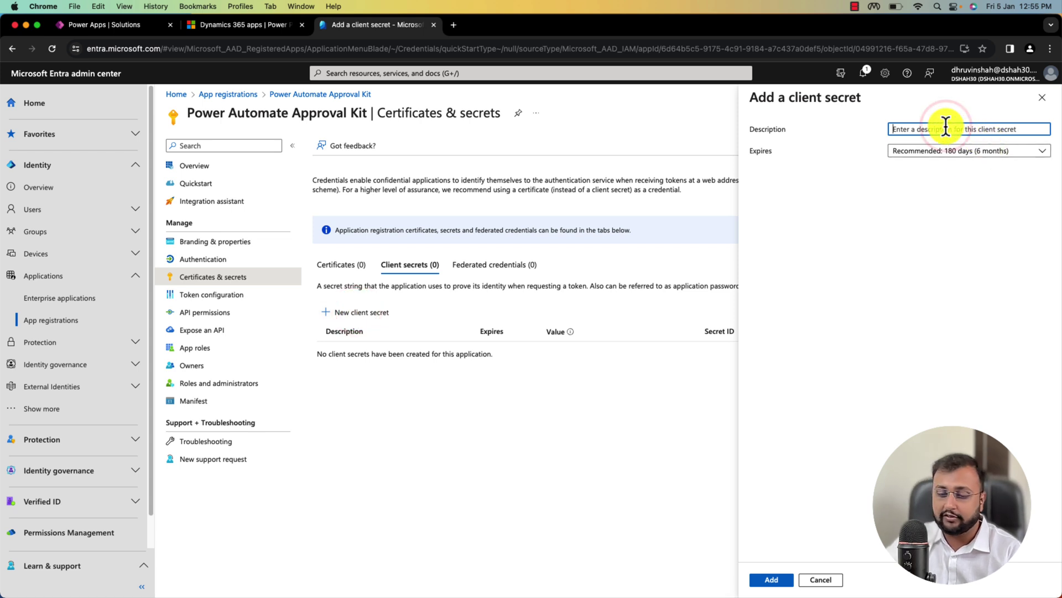
type("Approval Kit")
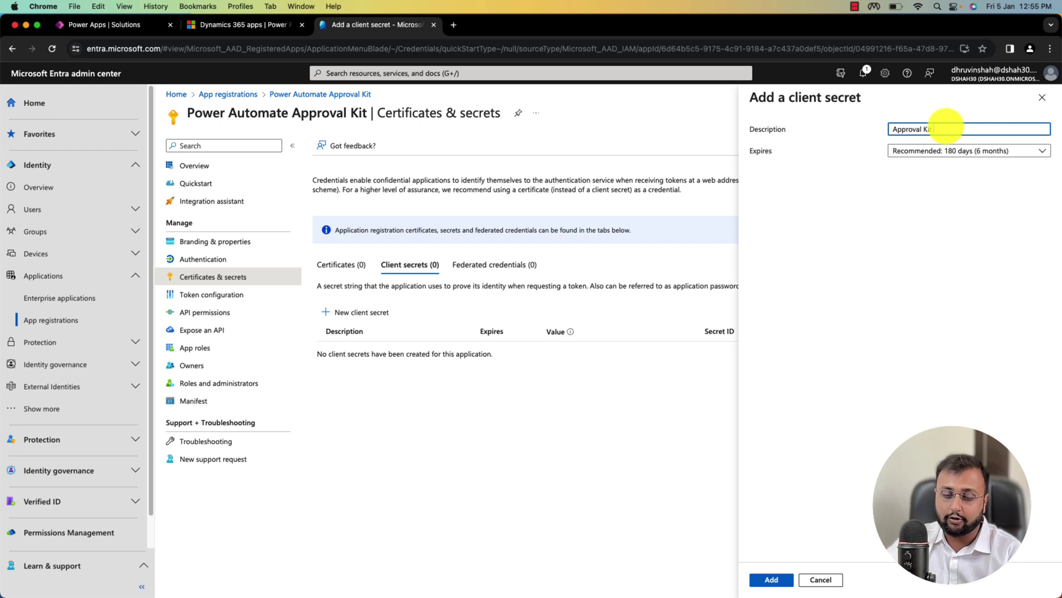
type(" Token")
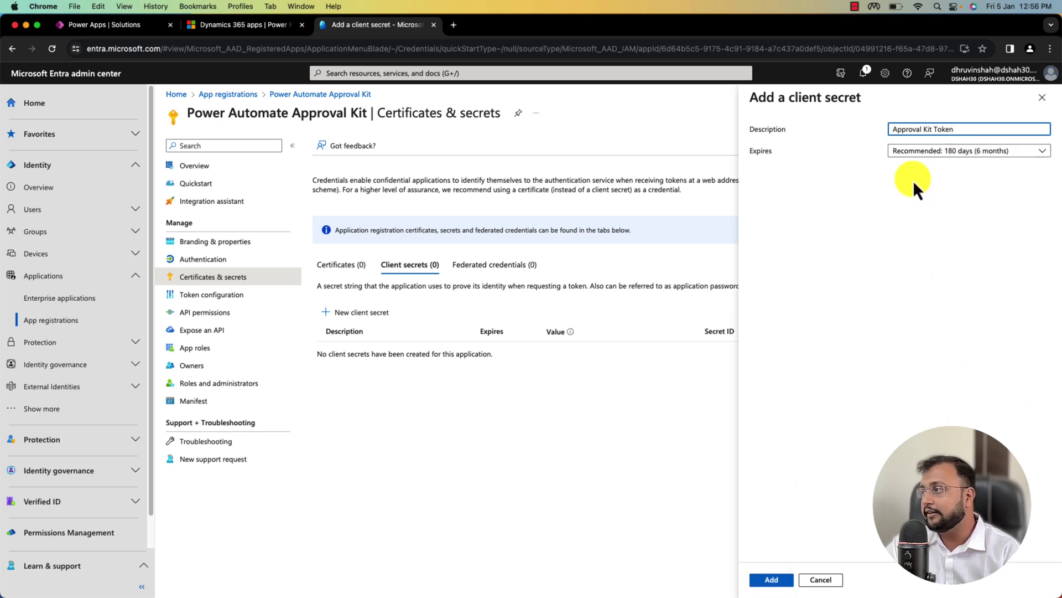
left_click(918, 151)
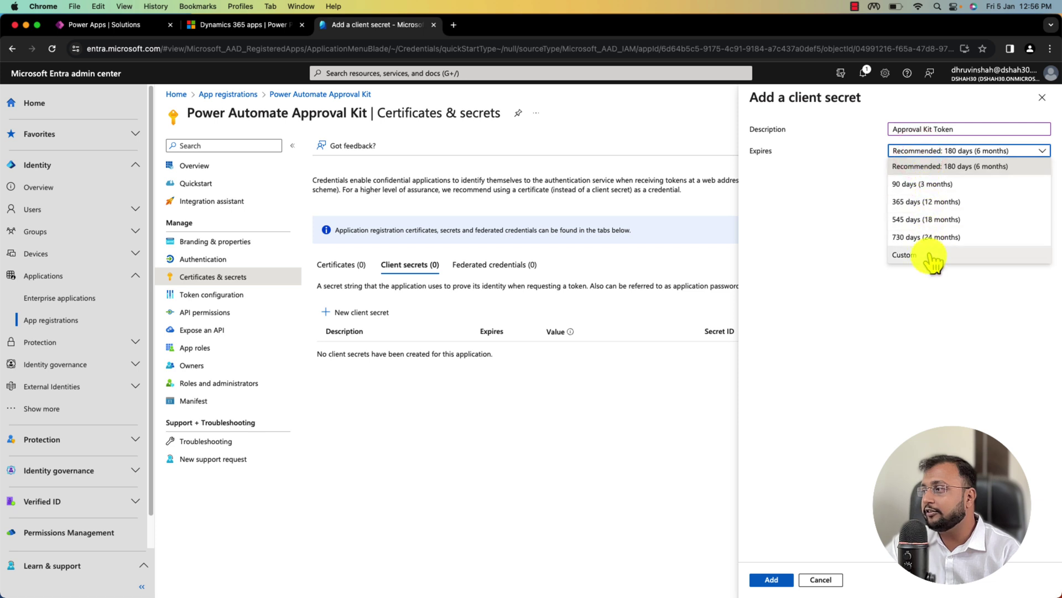
left_click(817, 271)
left_click(772, 579)
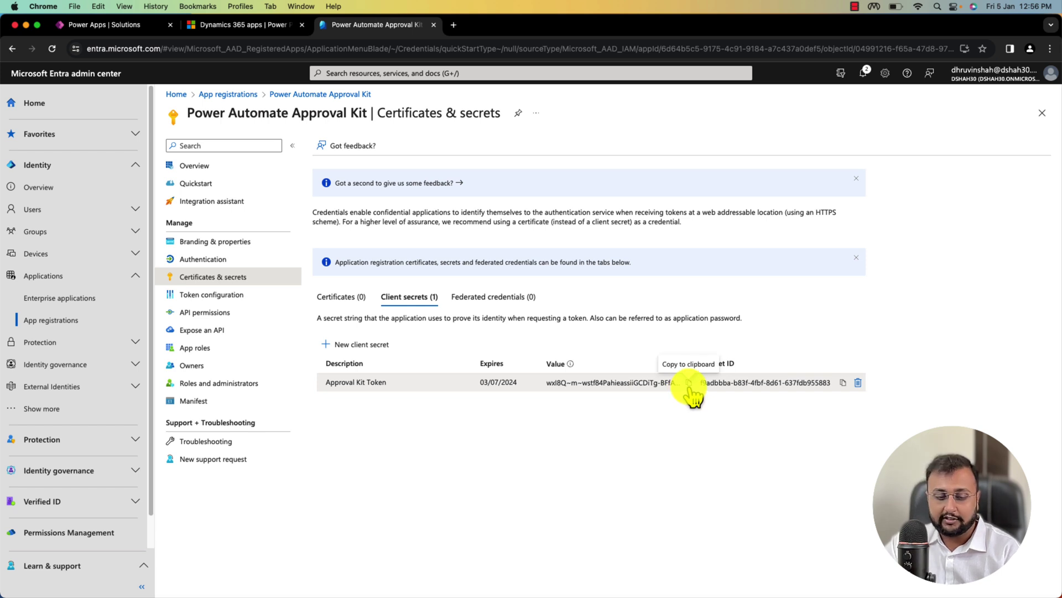
Step: Copy the new client secret's value and the application (client) ID of the Power Automate Approval Kit registration
mouse_move(531, 349)
left_mouse_down()
mouse_move(620, 394)
mouse_move(695, 401)
left_mouse_up()
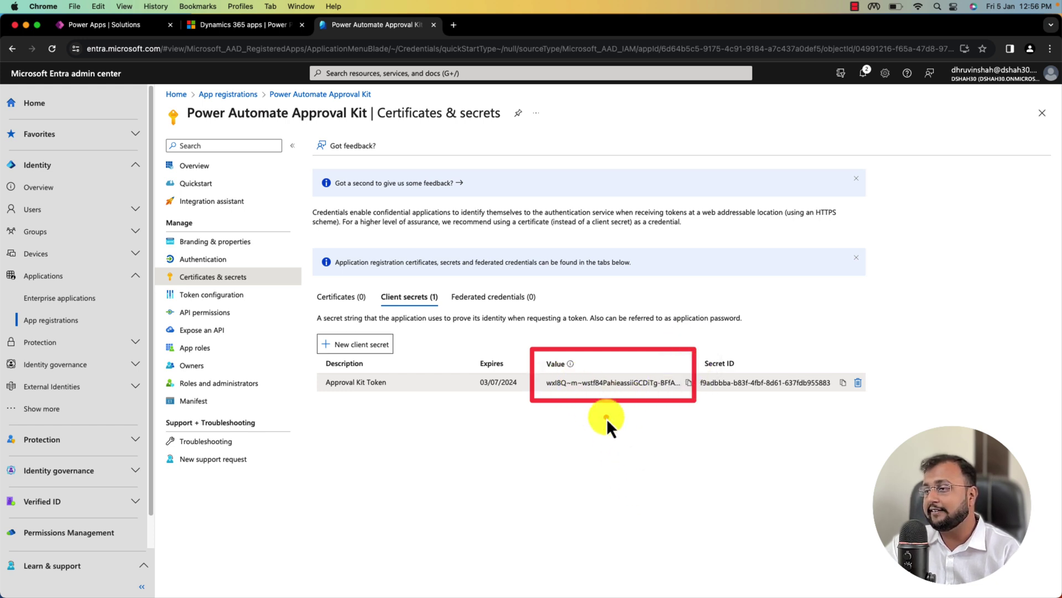
left_click(689, 382)
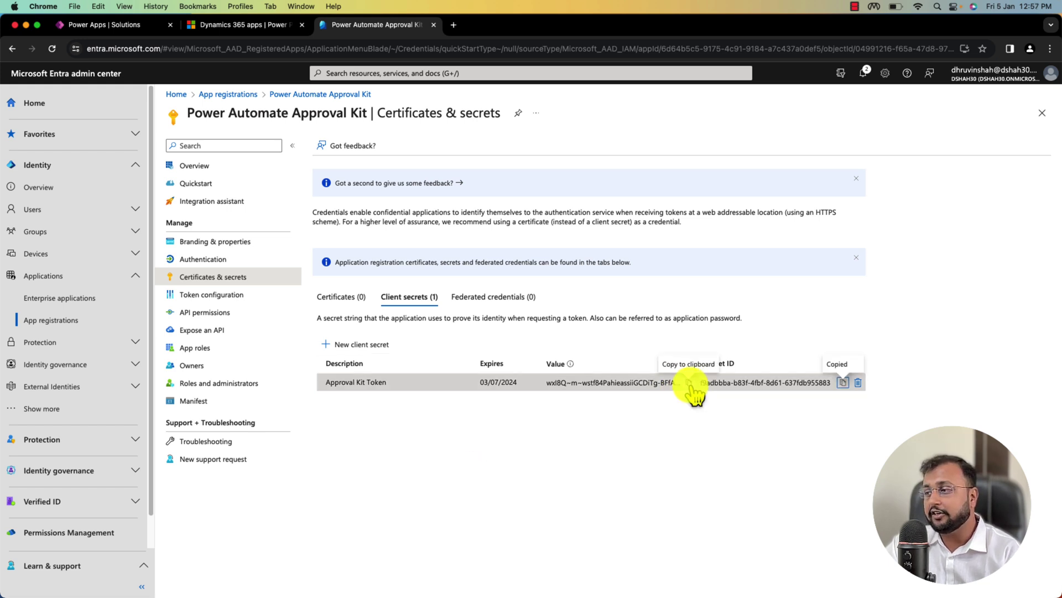
left_click(236, 167)
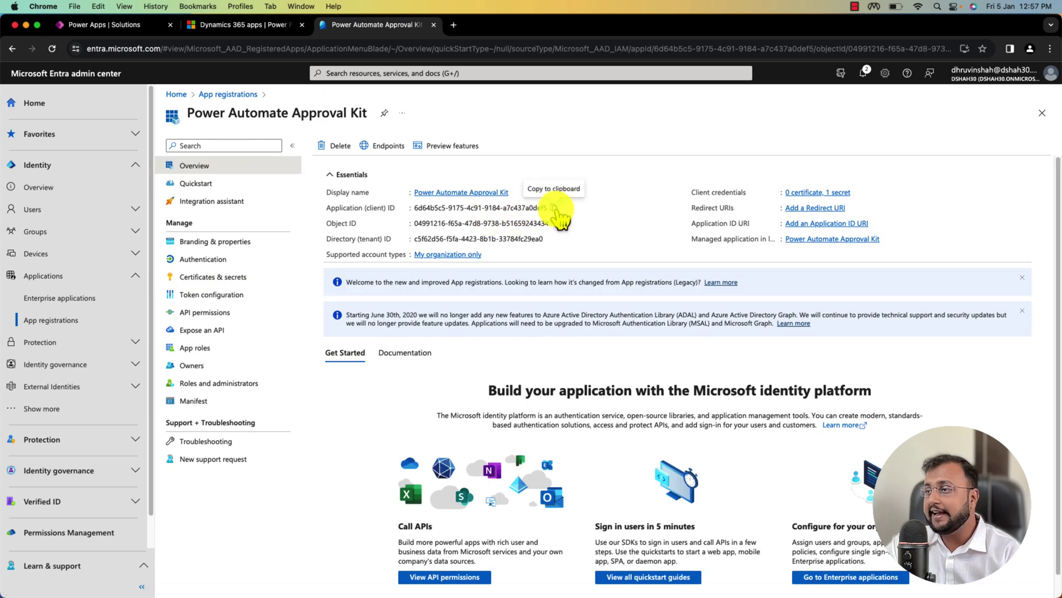
left_click(553, 208)
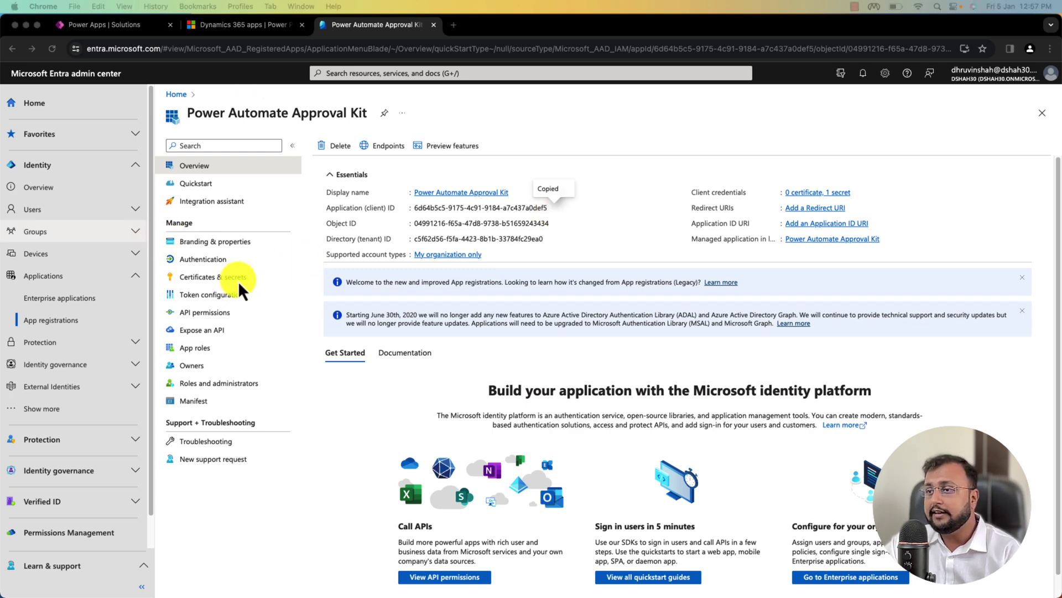
Step: Add the Dynamics CRM delegated permission user_impersonation to the app registration's API permissions
left_click(221, 313)
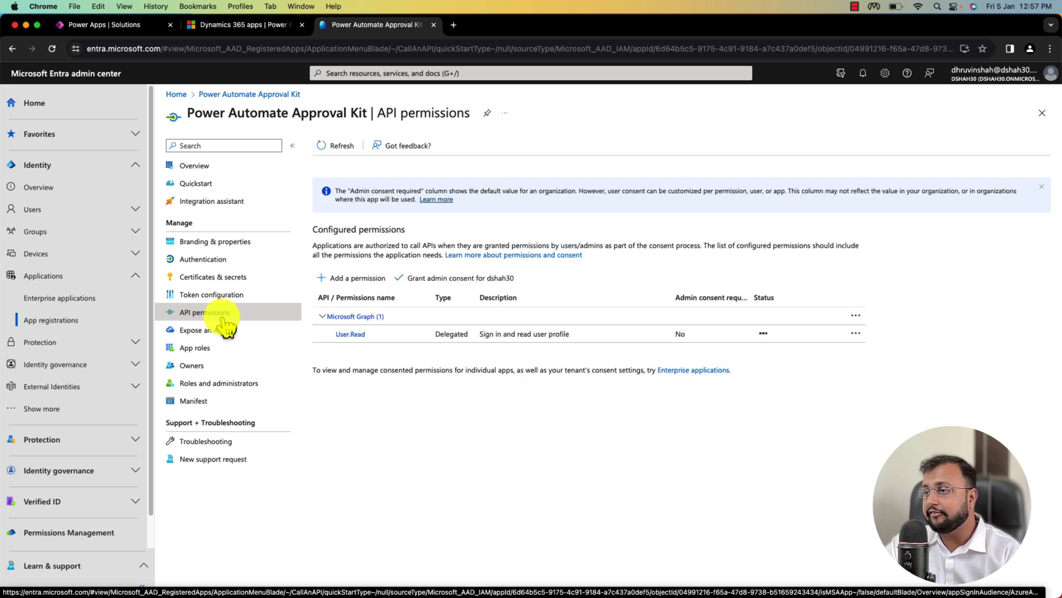
left_click(365, 283)
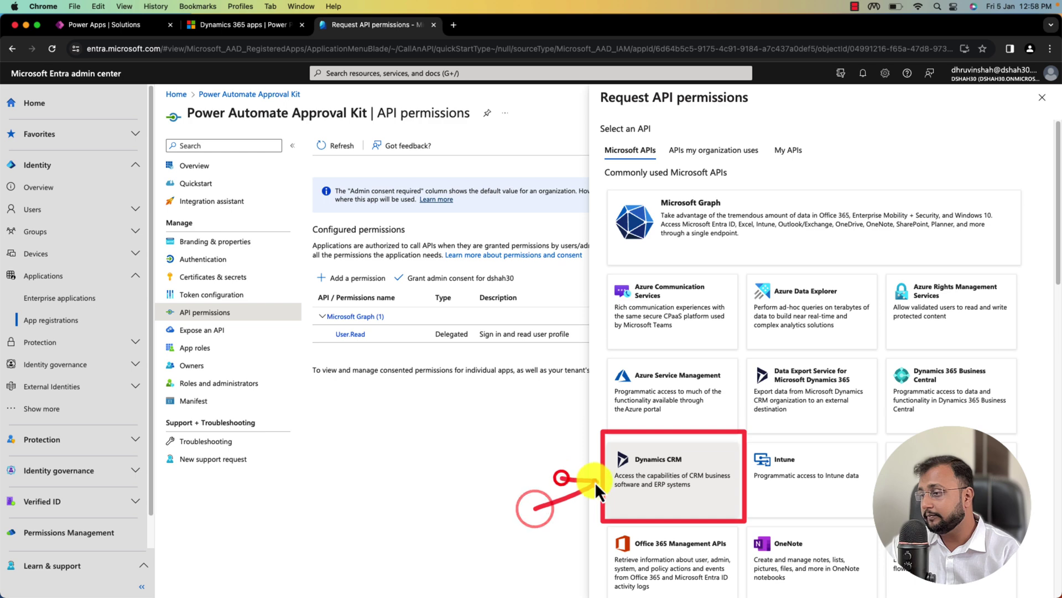
left_click(645, 486)
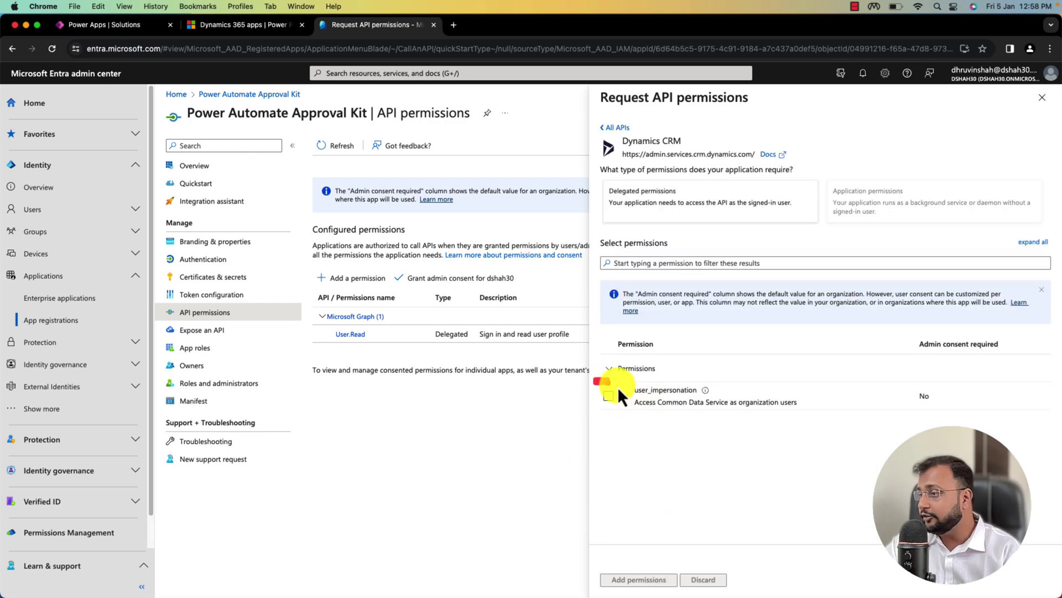
left_click_drag(619, 390, 872, 417)
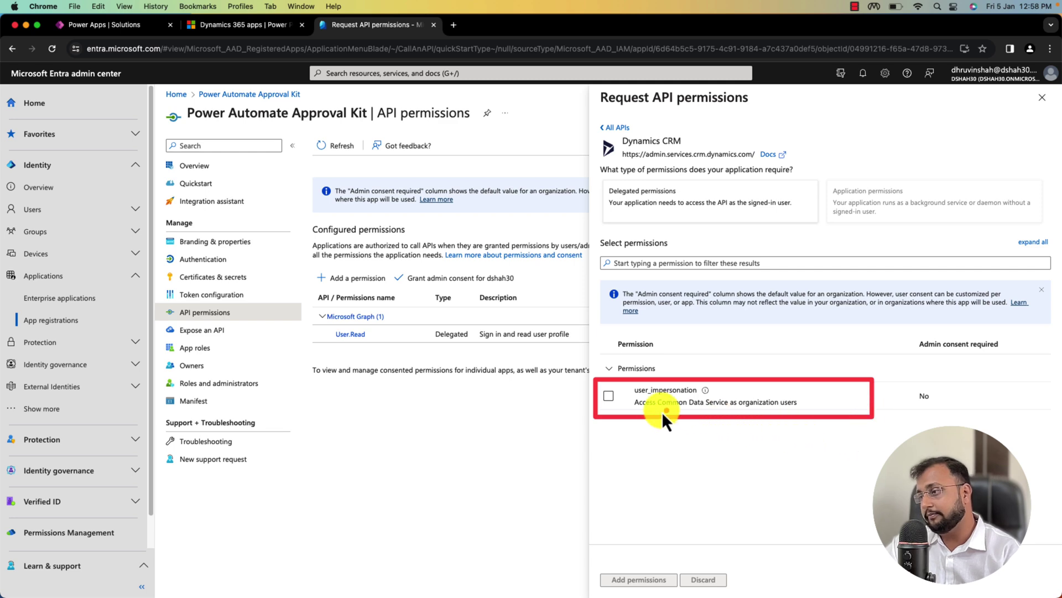
left_click(609, 396)
left_click(638, 579)
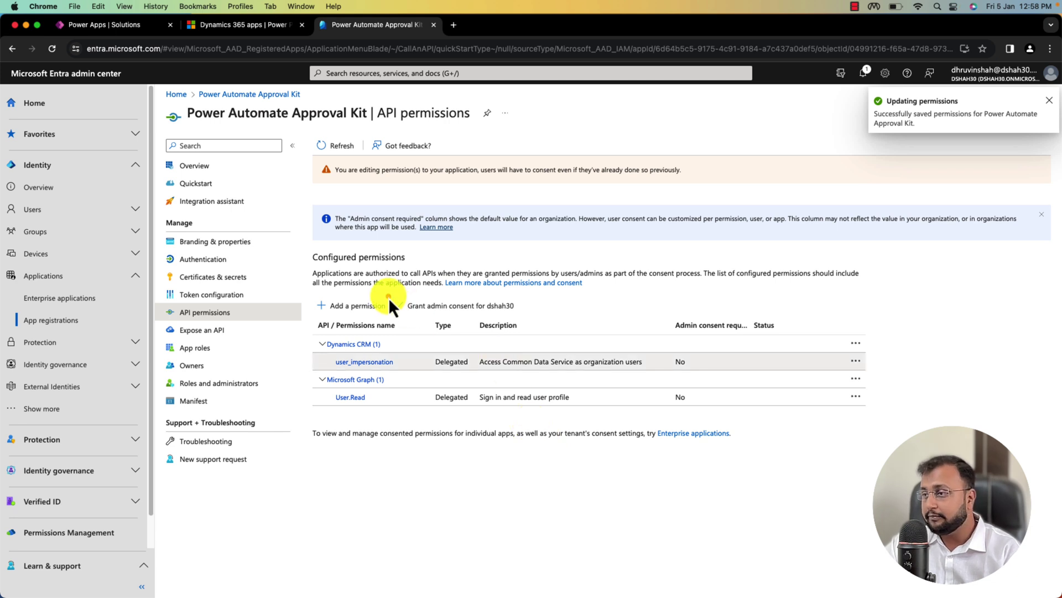
Step: Grant admin consent for the organization to the app's configured API permissions
mouse_move(391, 311)
left_mouse_down()
mouse_move(519, 317)
mouse_move(422, 294)
left_mouse_up()
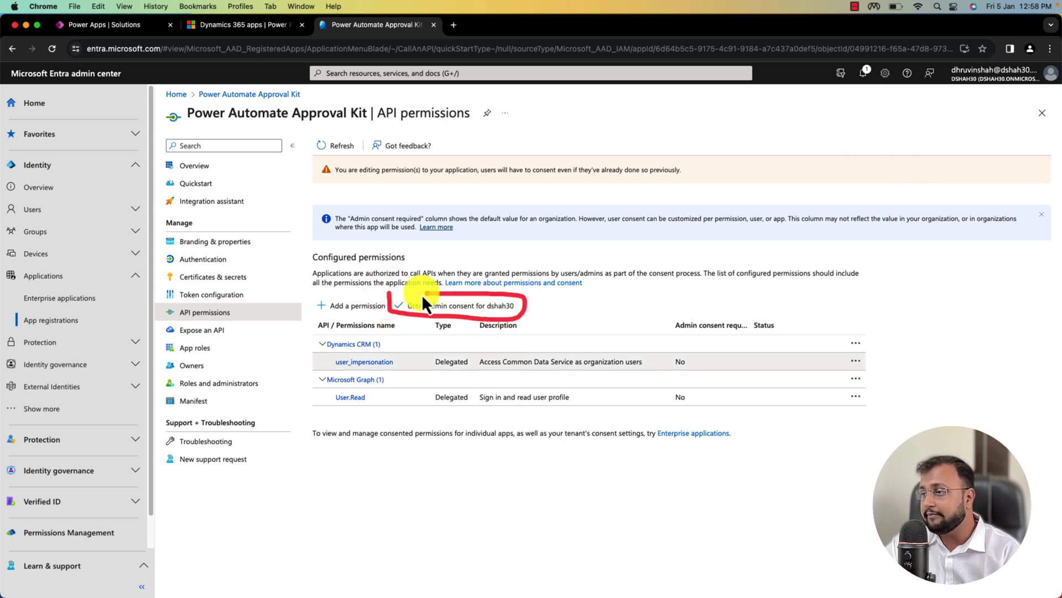
left_click(448, 316)
left_click(335, 216)
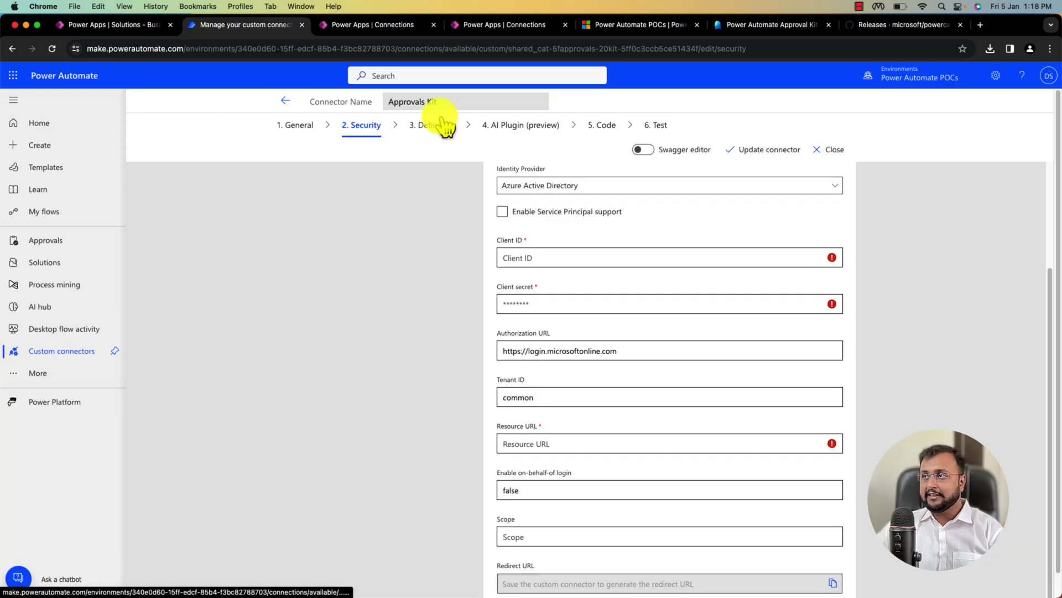
Step: In the Power Automate connector's security settings, leave service principal support disabled and paste the registered application's client ID
left_click(568, 213)
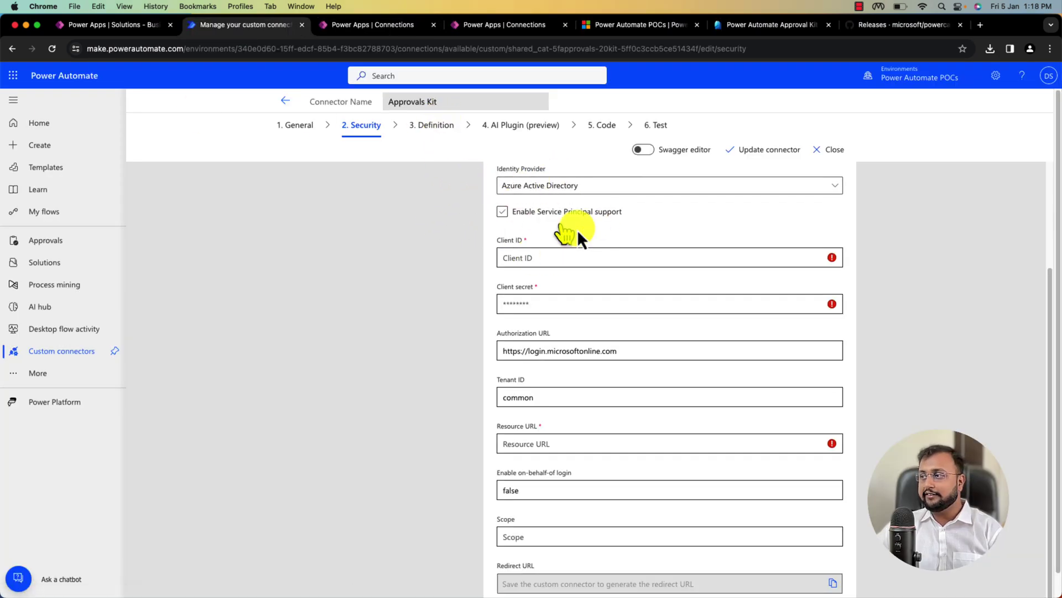
left_click(542, 256)
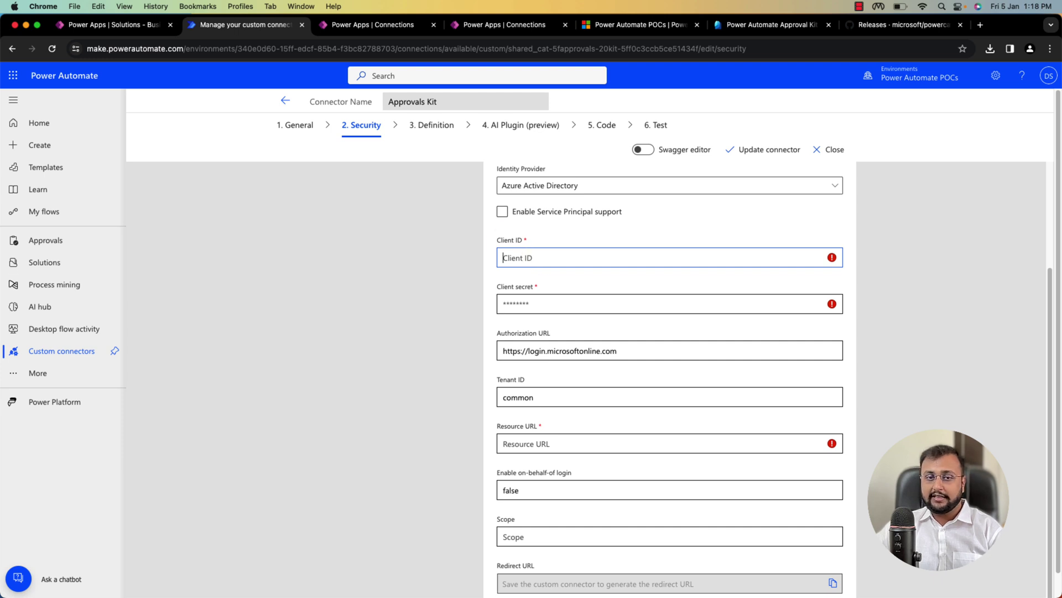
key("super+Tab")
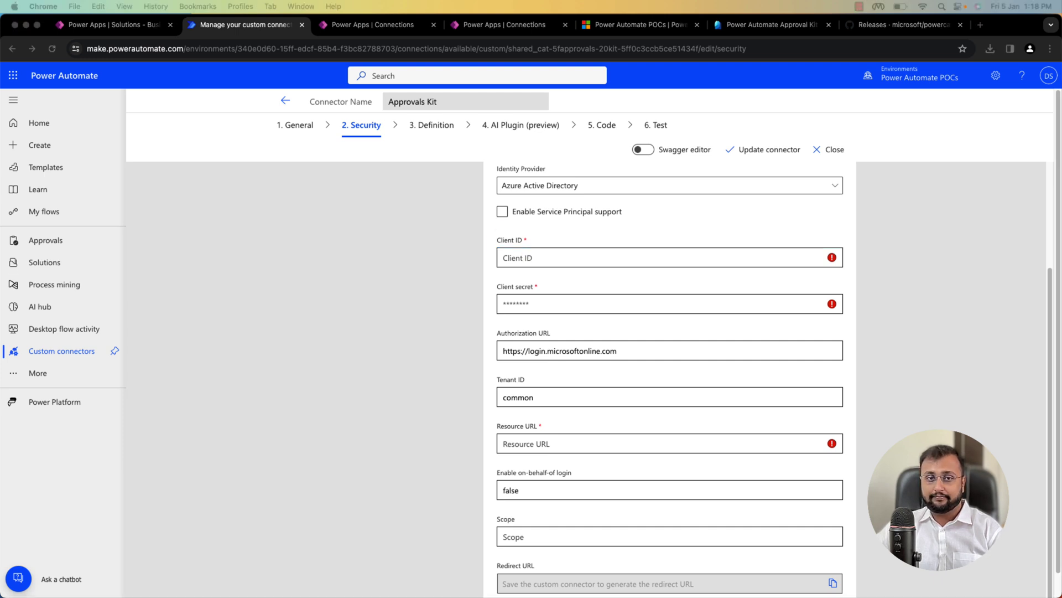
left_click(526, 257)
key("super+v")
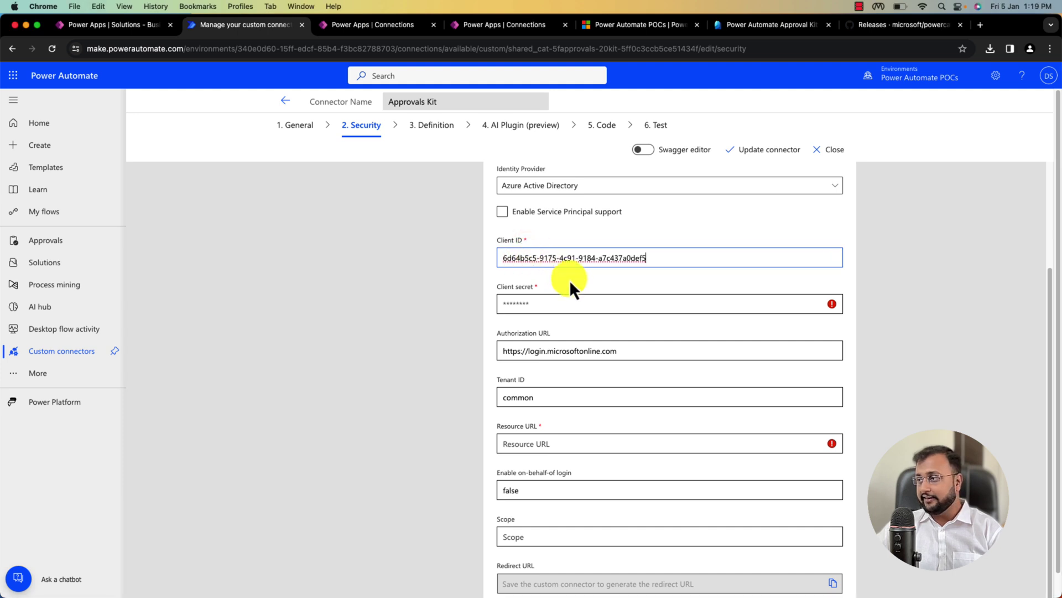
Step: Copy the saved client secret and paste it into the connector's Client secret field
left_click(557, 301)
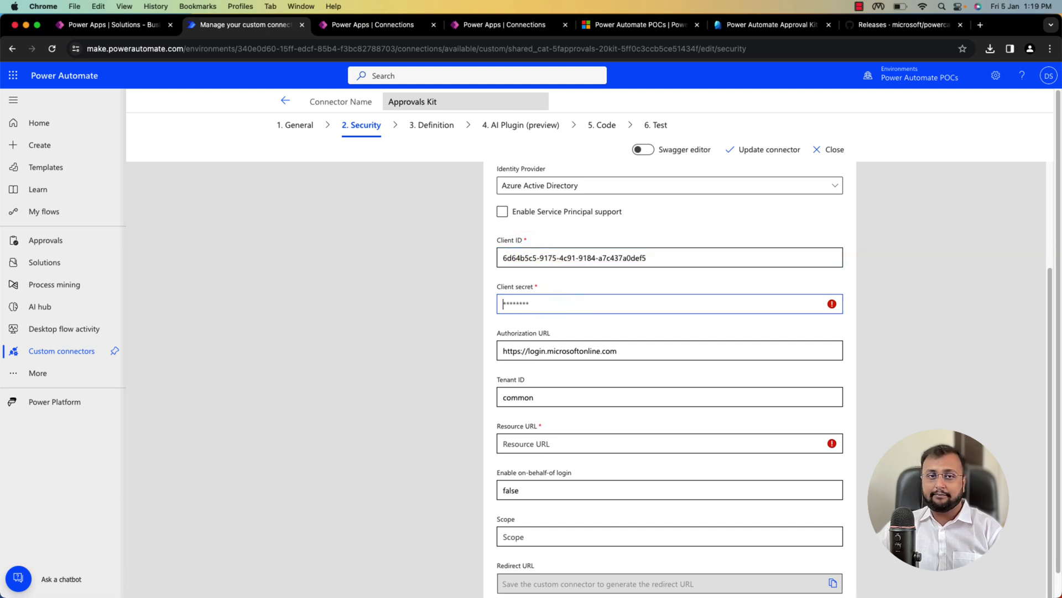
key("super+Tab")
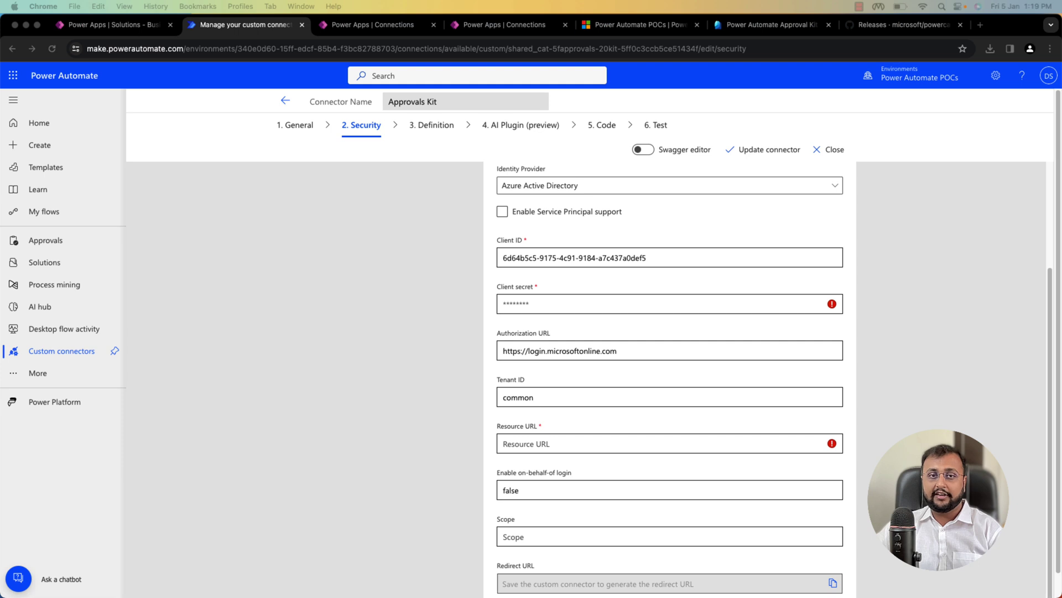
key("super+Tab")
key("super+v")
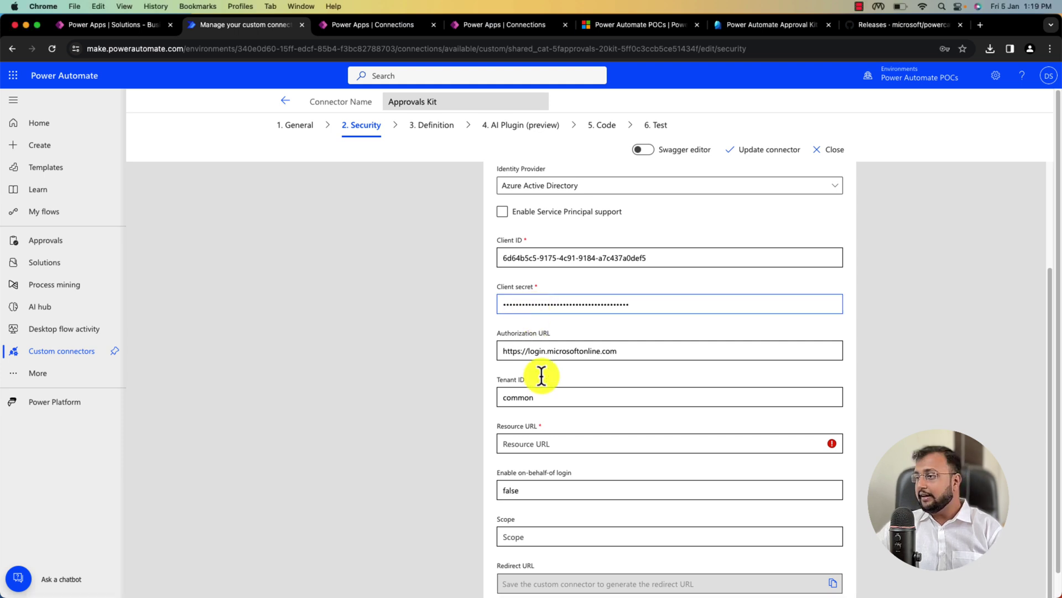
left_click(547, 444)
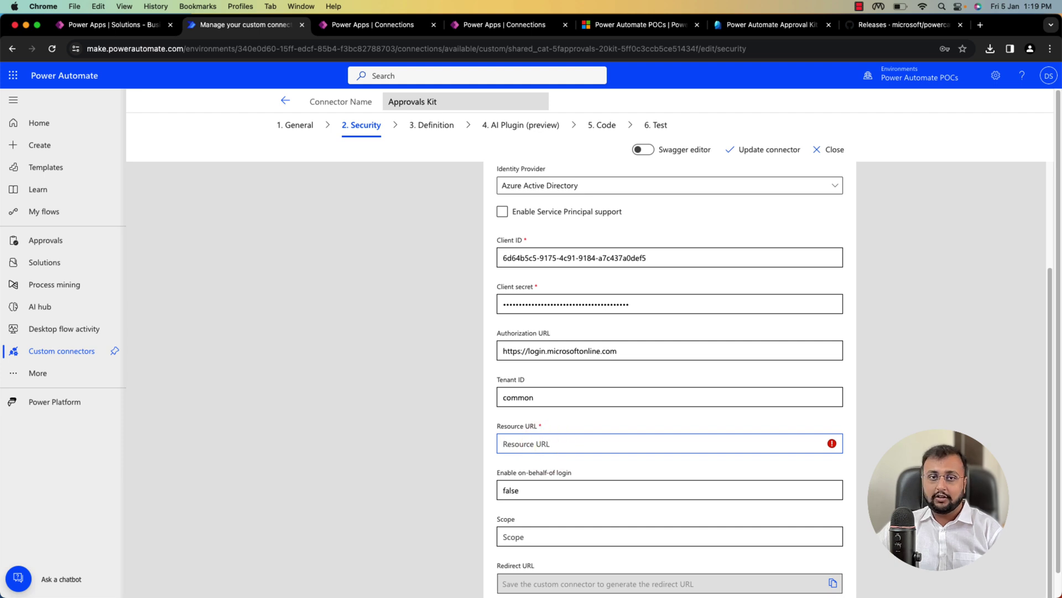
key("super+Tab")
left_click(465, 38)
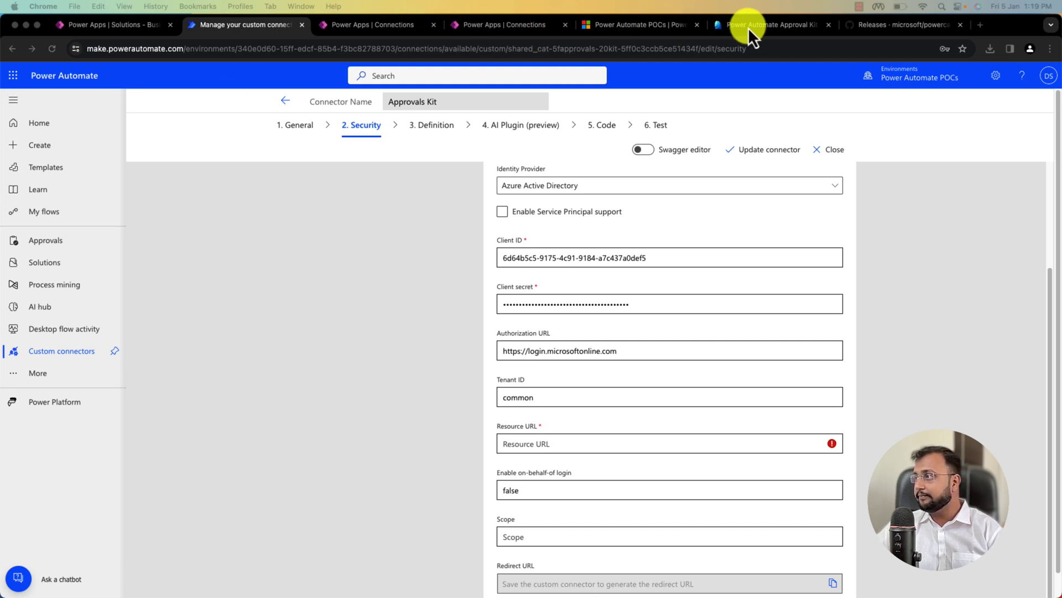
left_click(555, 442)
key("super+v")
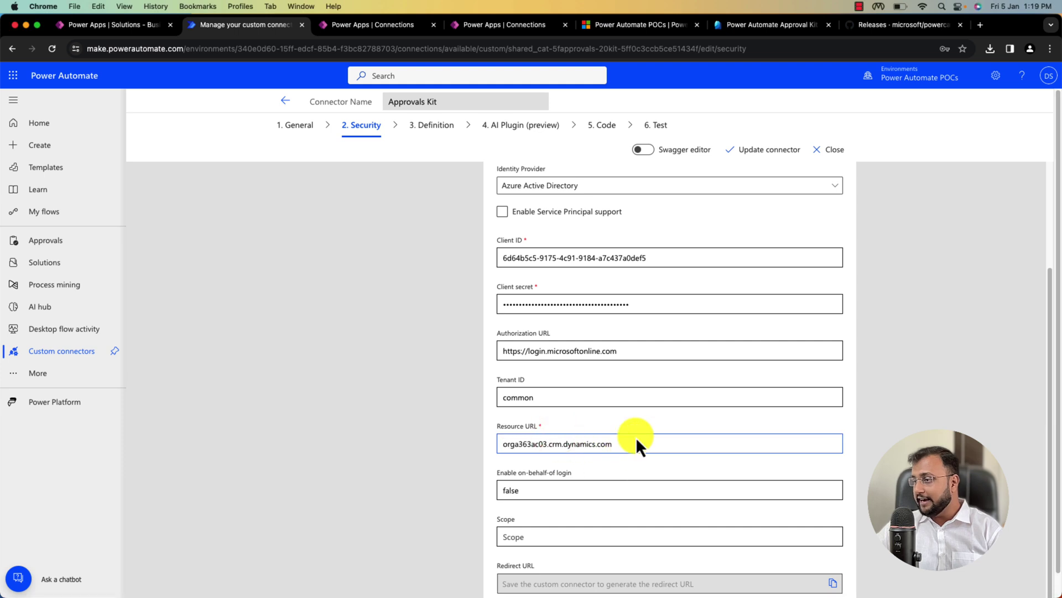
left_click_drag(529, 350, 502, 352)
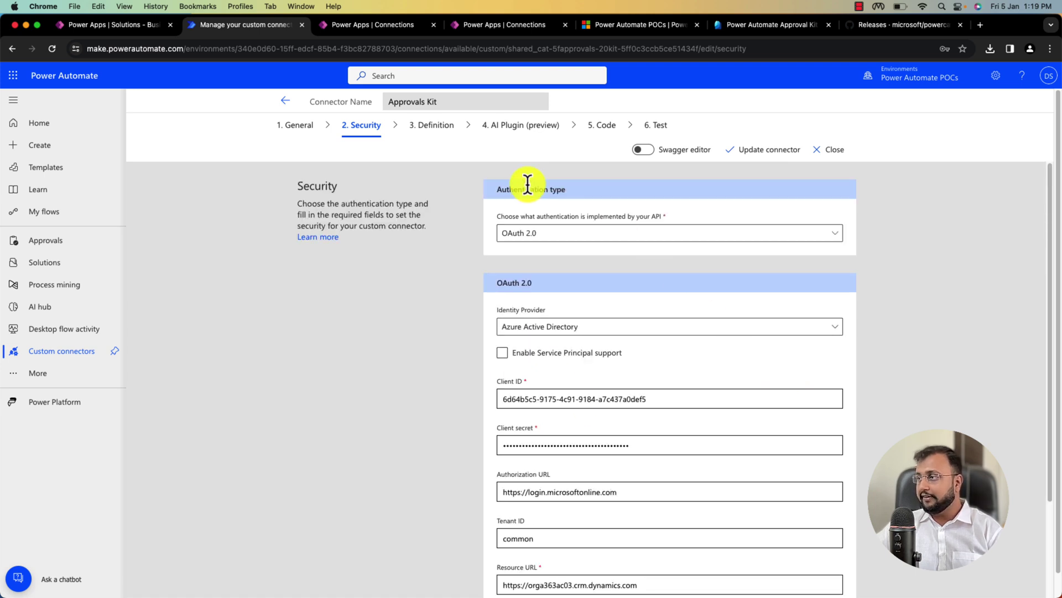
left_click(759, 155)
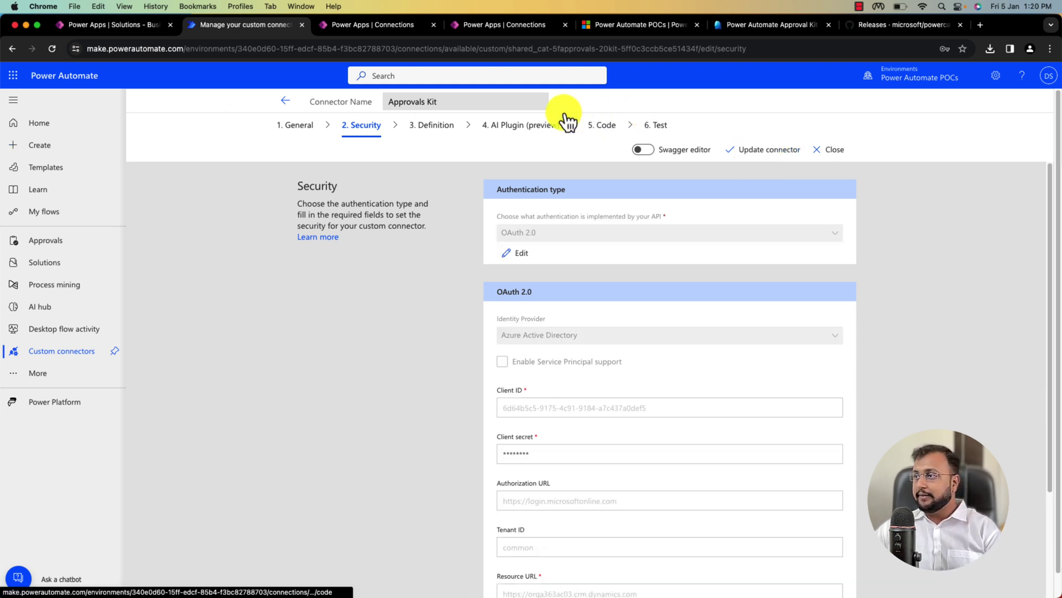
Step: Copy the redirect URL generated for the Approvals Kit connector
scroll(580, 221, "down", 3)
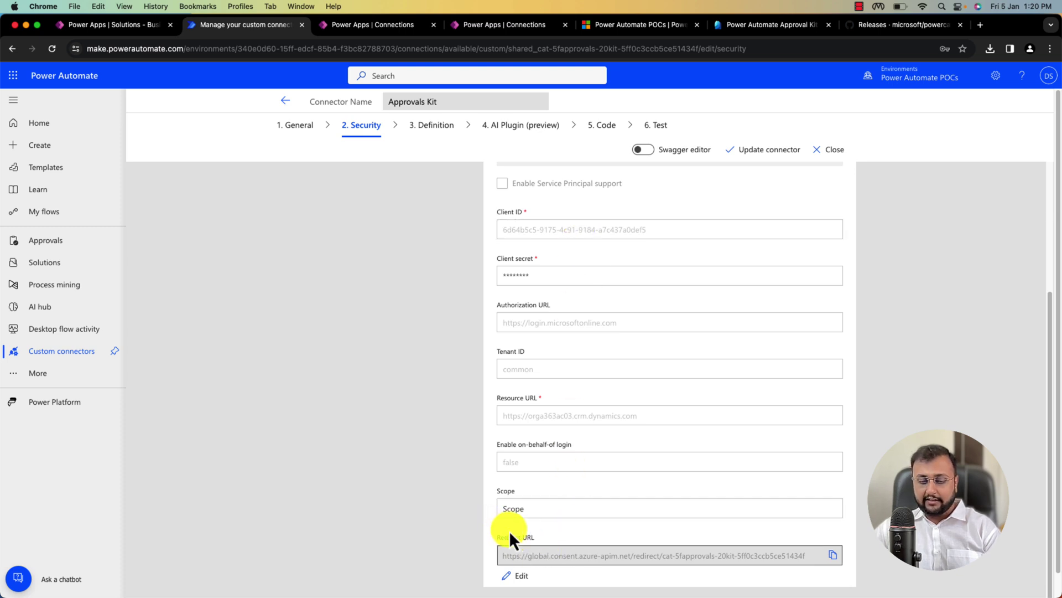
mouse_move(476, 529)
left_mouse_down()
mouse_move(609, 553)
mouse_move(855, 575)
mouse_move(872, 568)
left_mouse_up()
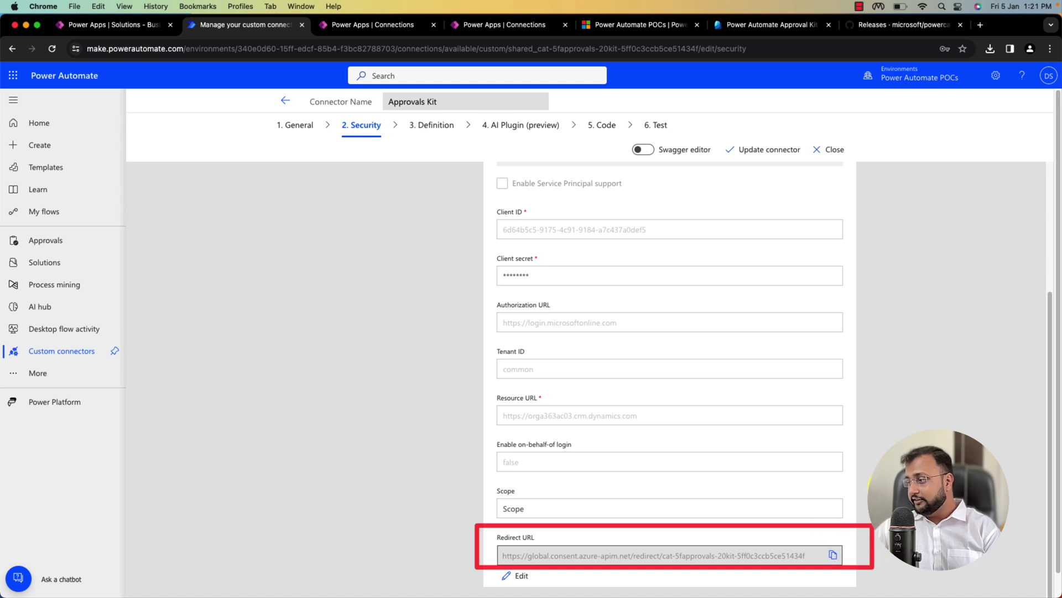
left_click(840, 559)
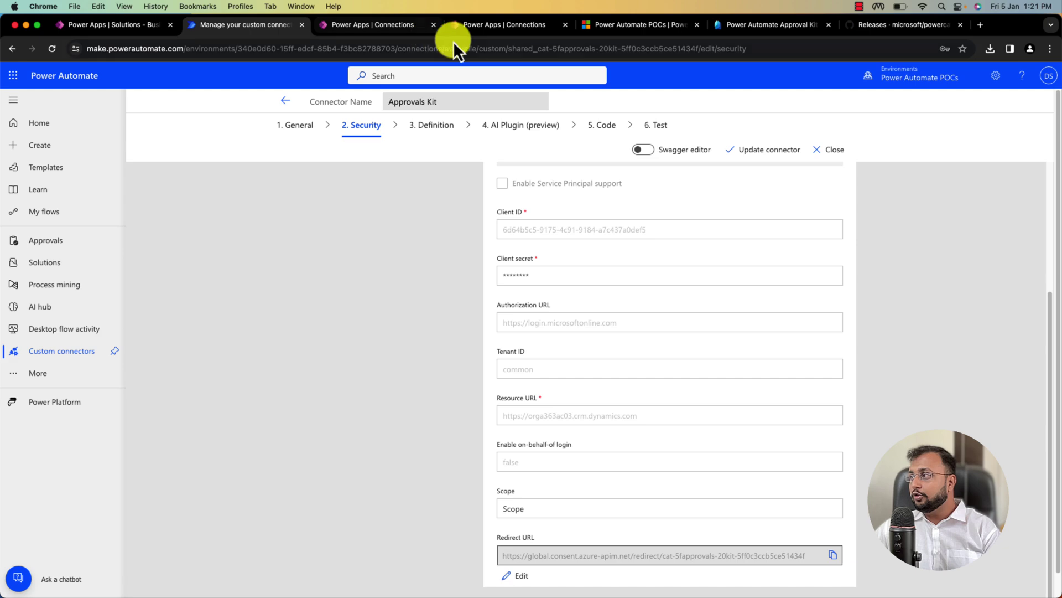
Step: In the Microsoft Entra admin center, add a Web platform to the Power Automate Approval Kit app with the copied URL as redirect URI
left_click(770, 25)
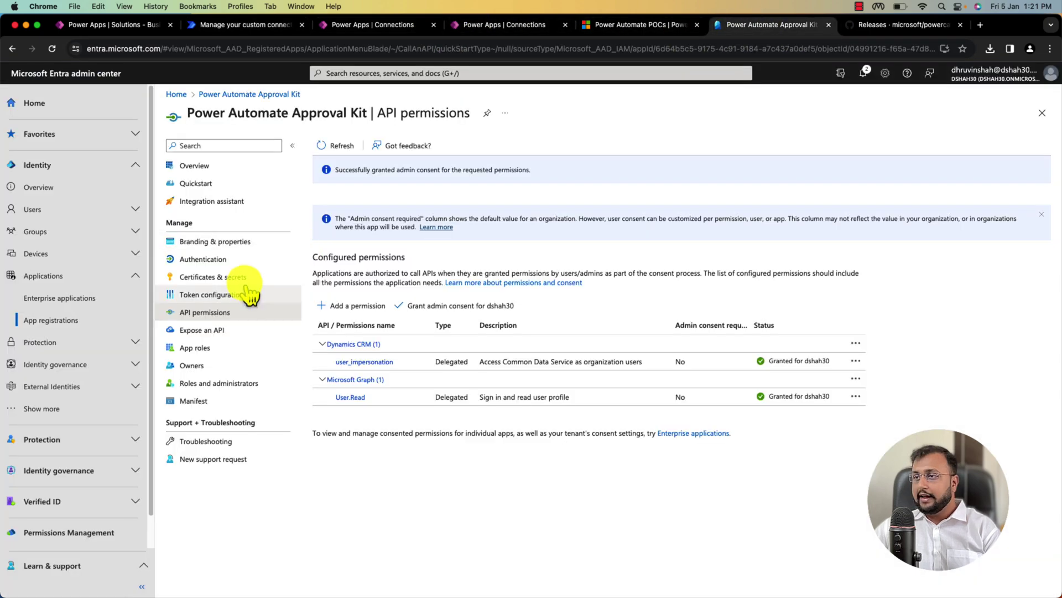
left_click(219, 166)
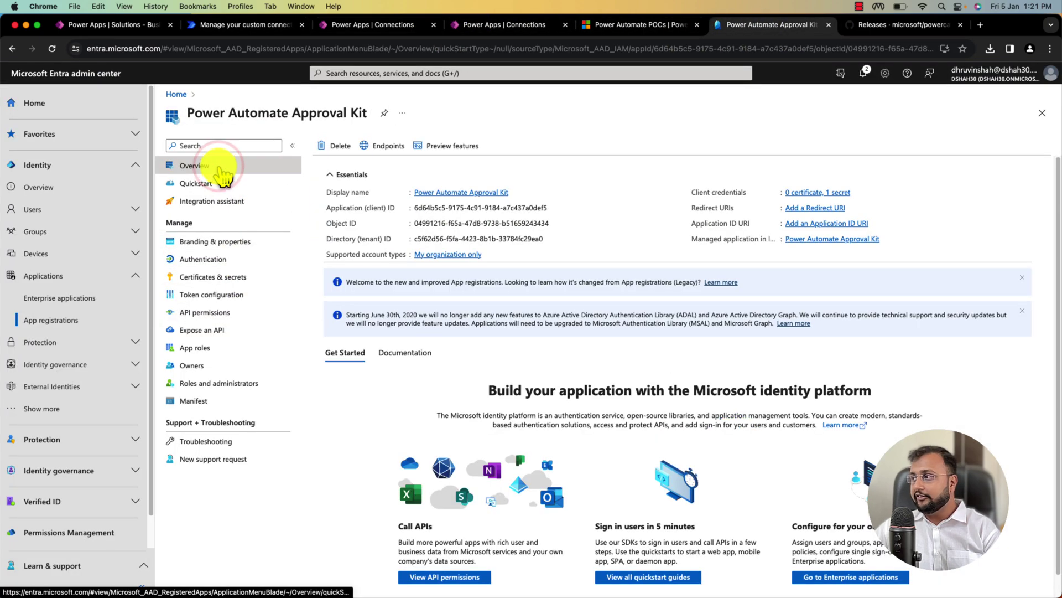
left_click(809, 217)
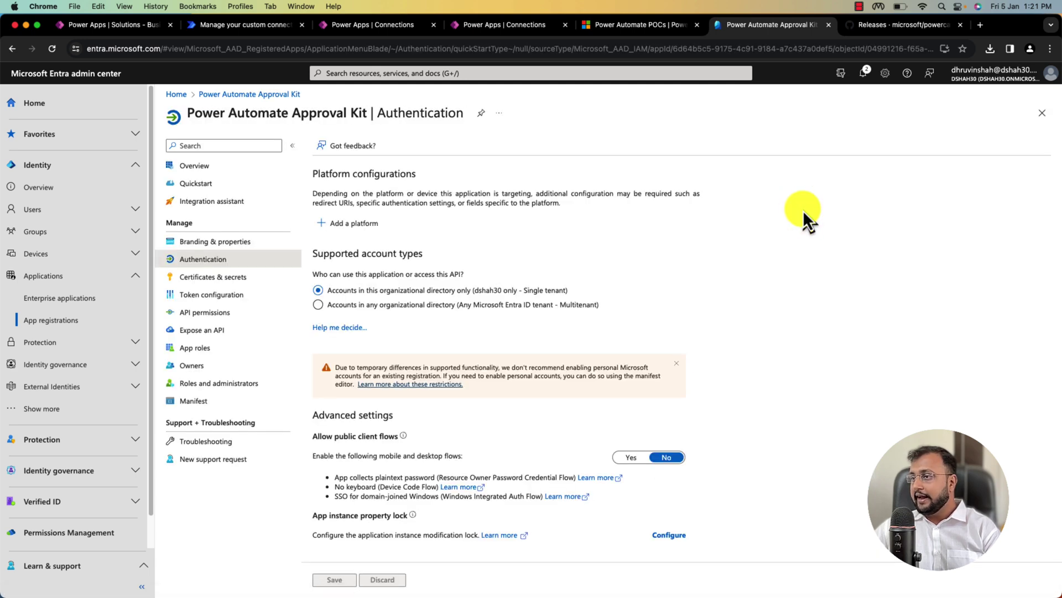
left_click(347, 226)
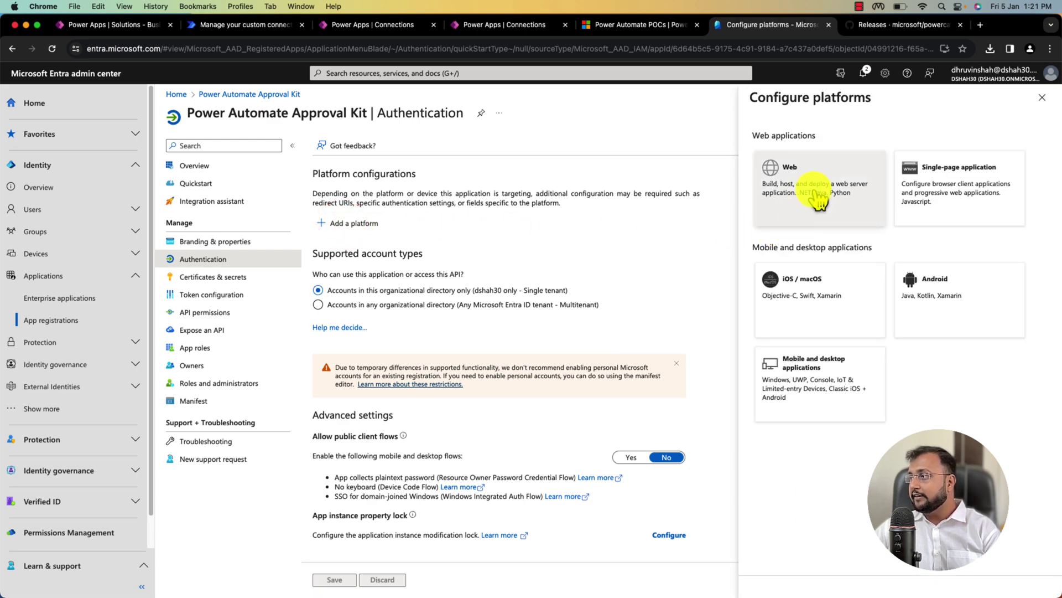
left_click(812, 202)
left_click(793, 219)
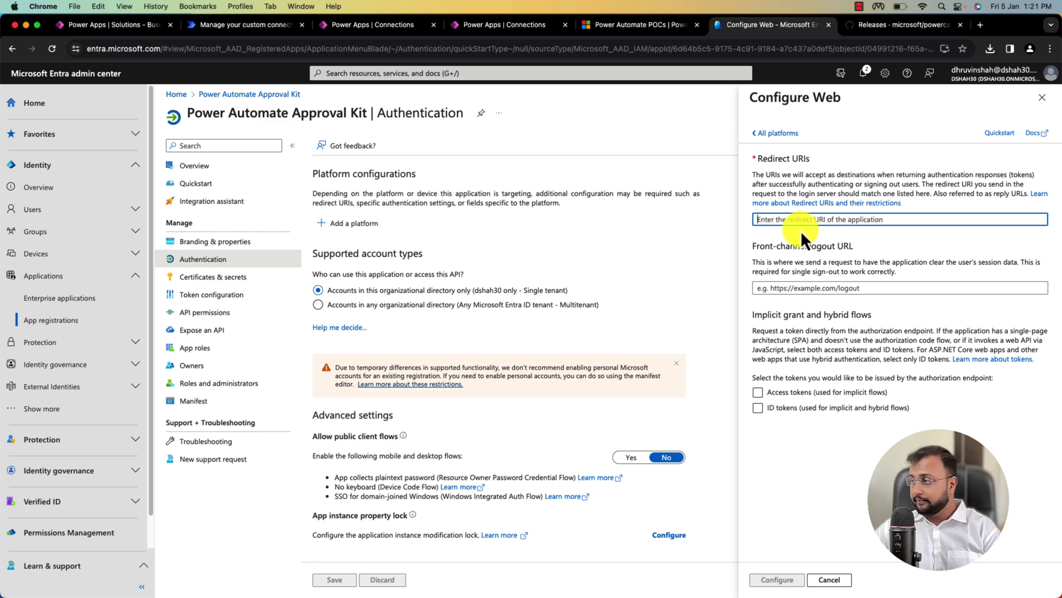
key("super+v")
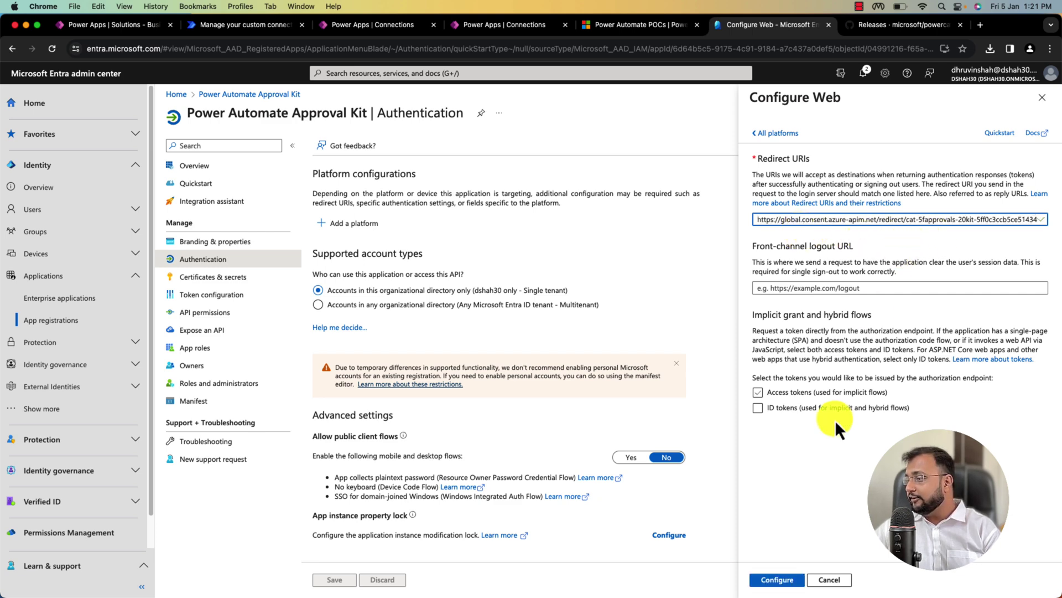
left_click(777, 579)
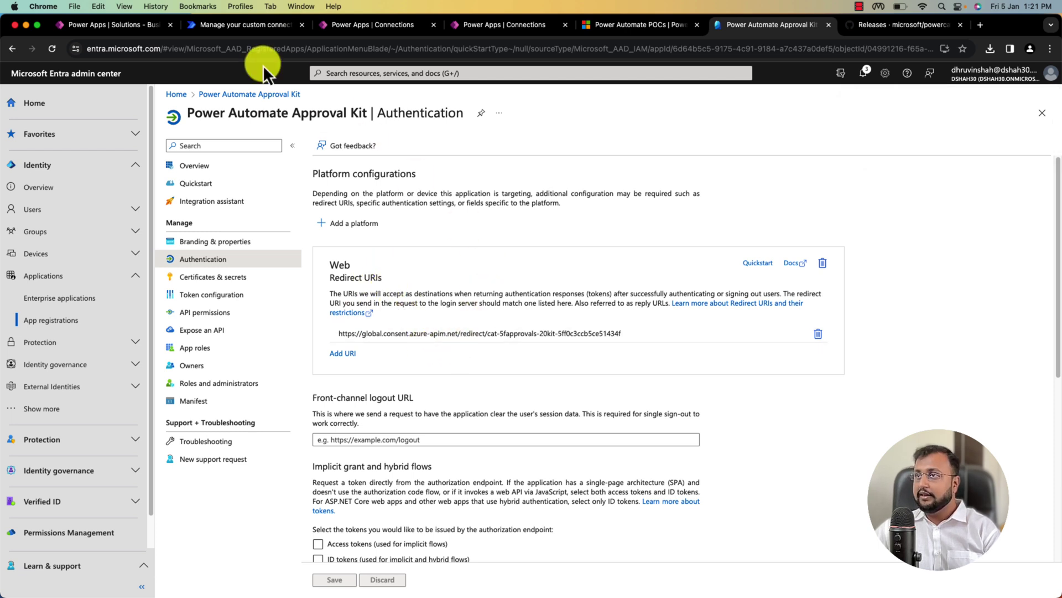
Step: Back in Power Automate, create a new test connection for the Approvals Kit connector, signing in with the already signed-in account
left_click(227, 25)
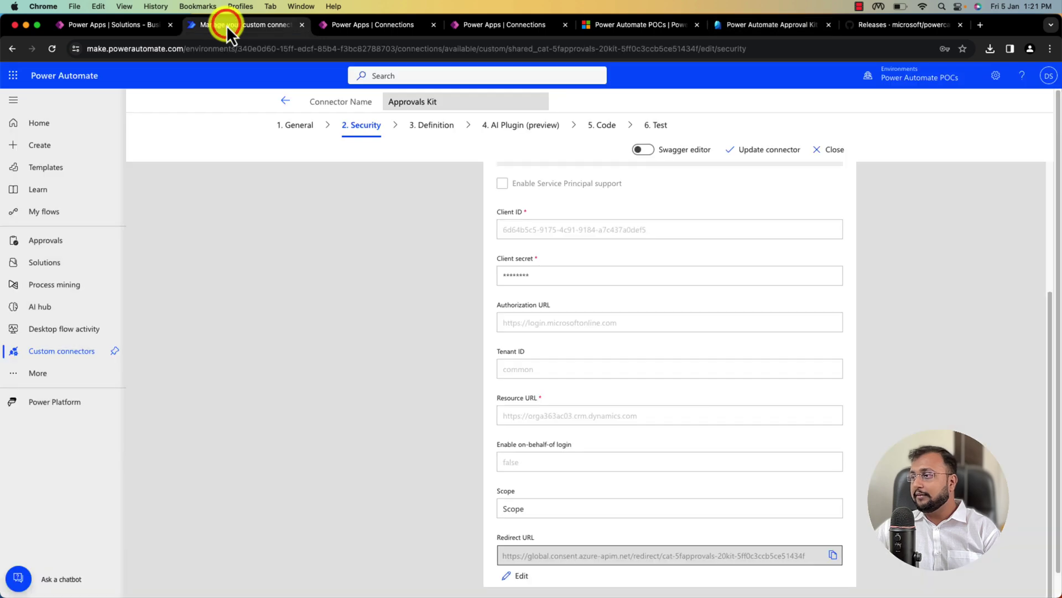
left_click(653, 126)
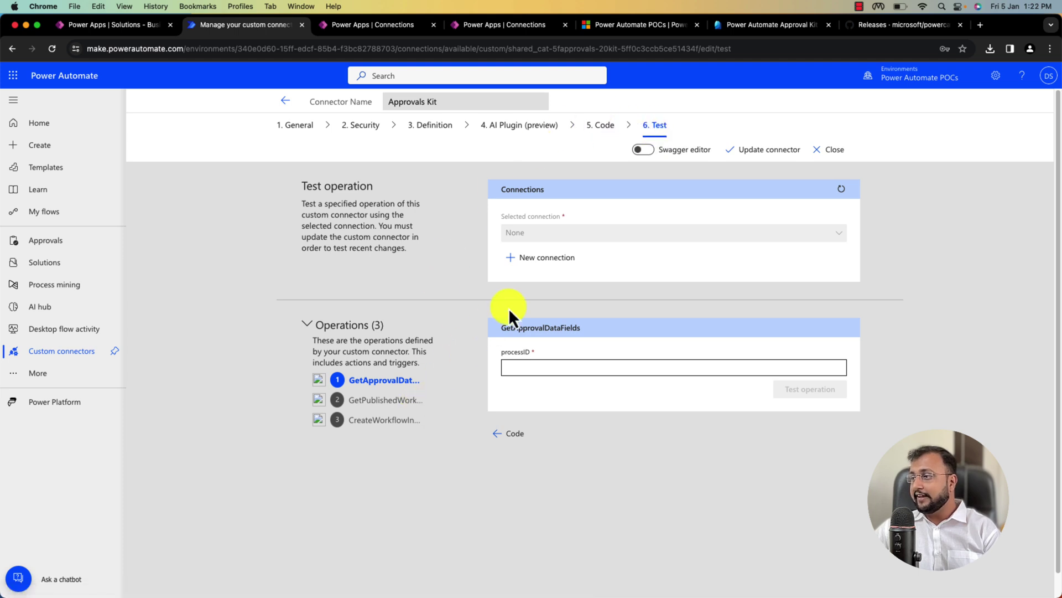
left_click(561, 261)
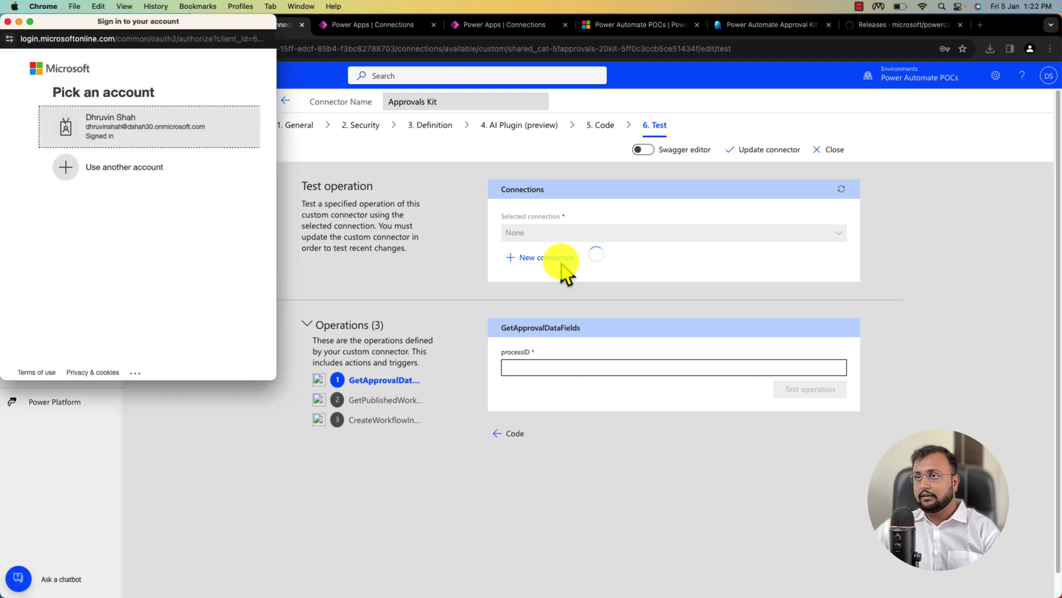
left_click(157, 135)
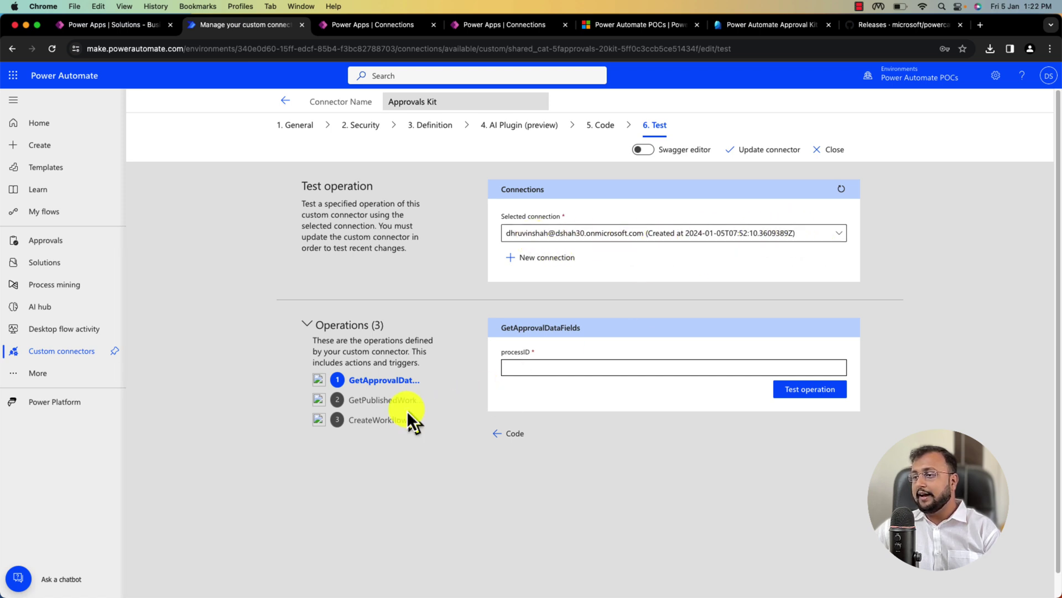
Step: Test the connector's GetPublishedWorkflows operation and review the response status, headers and body
left_click(391, 399)
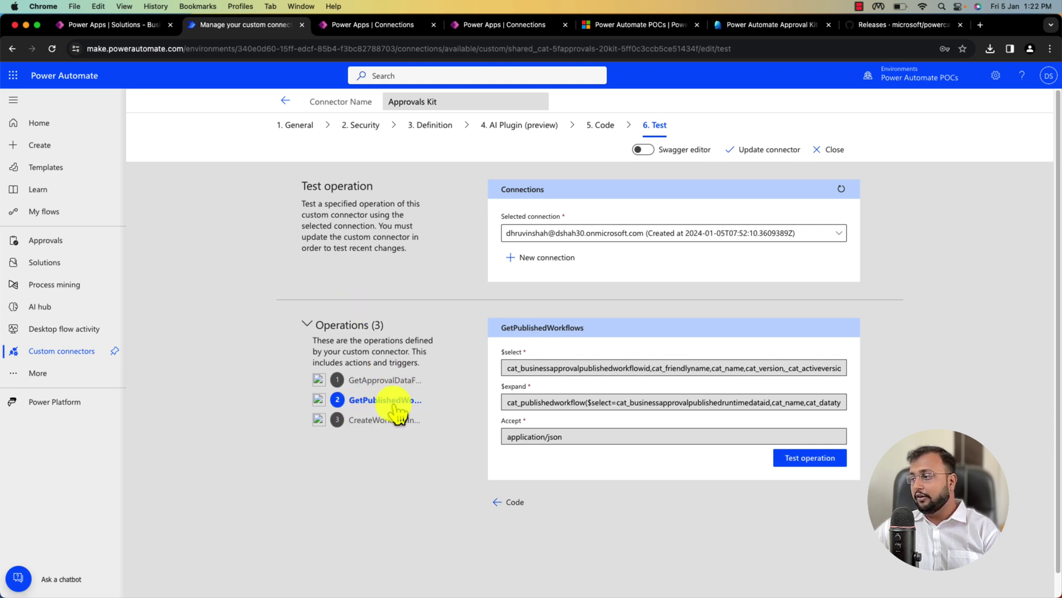
left_click(815, 459)
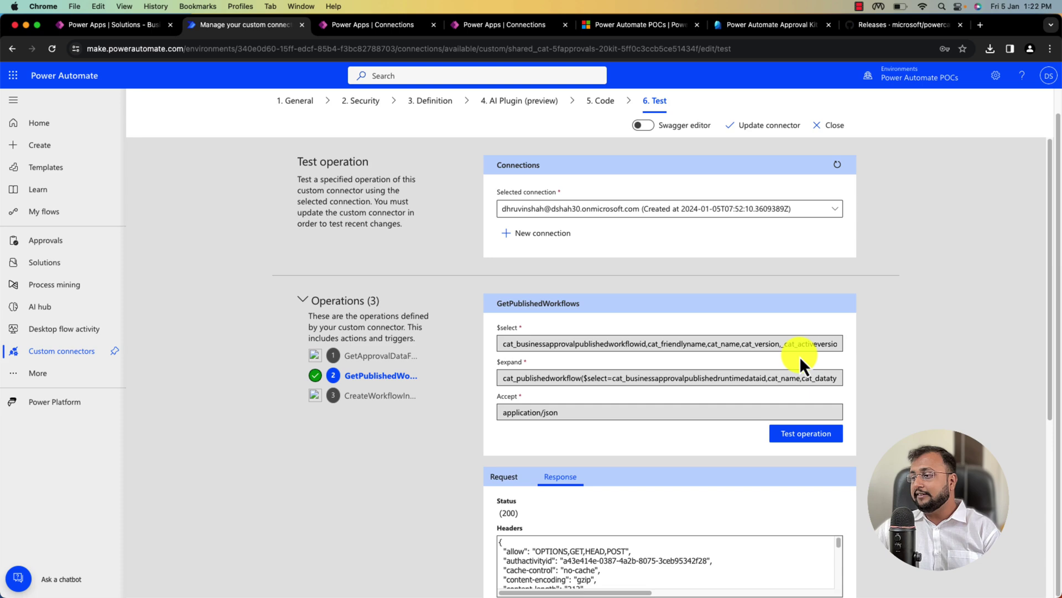
scroll(698, 307, "down", 5)
scroll(482, 287, "up", 1)
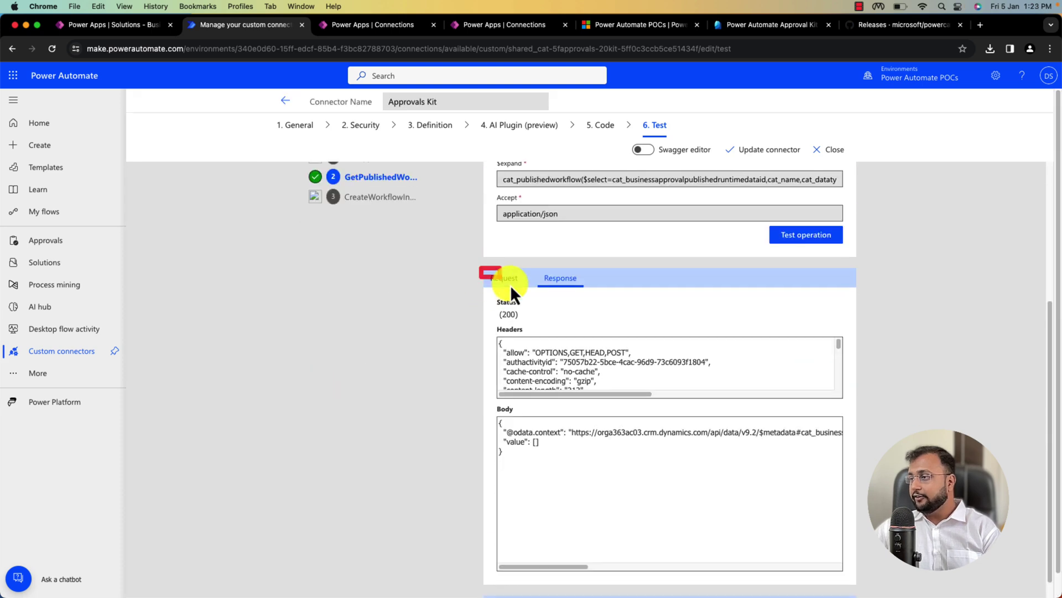
left_click_drag(510, 284, 853, 532)
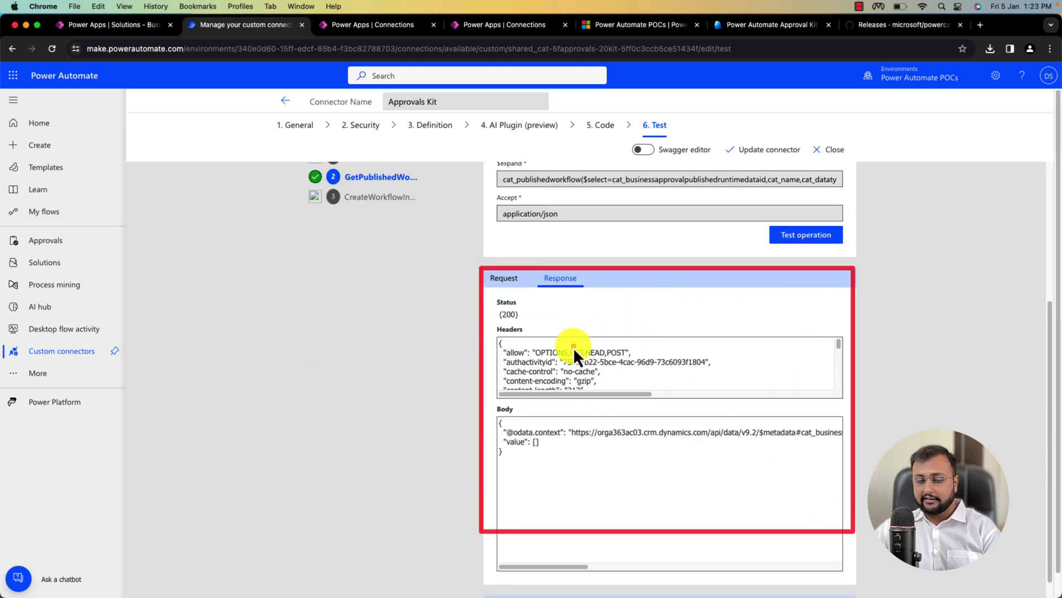
mouse_move(552, 316)
left_mouse_down()
mouse_move(607, 315)
mouse_move(543, 317)
left_mouse_up()
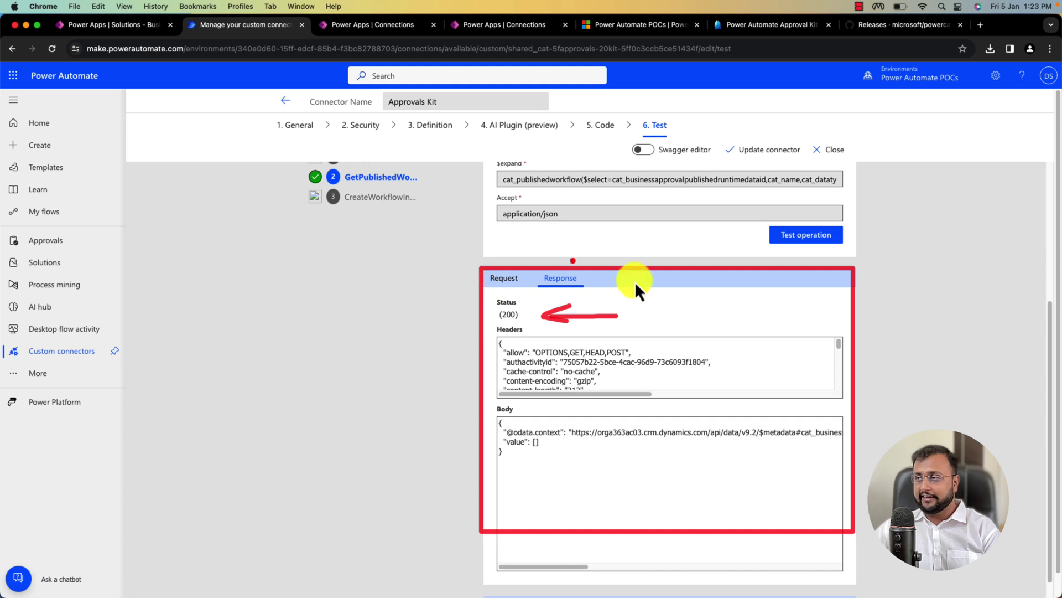
scroll(623, 397, "up", 5)
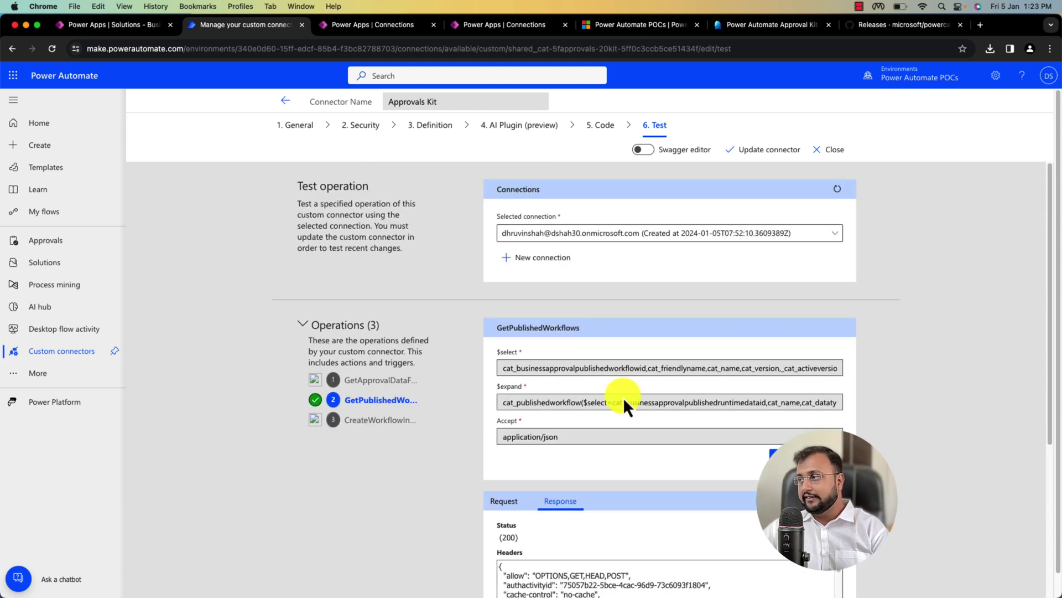
Step: Close the connector editor and finish the custom connector editing session in the Business Approval Kit solution in Power Apps
left_click(836, 150)
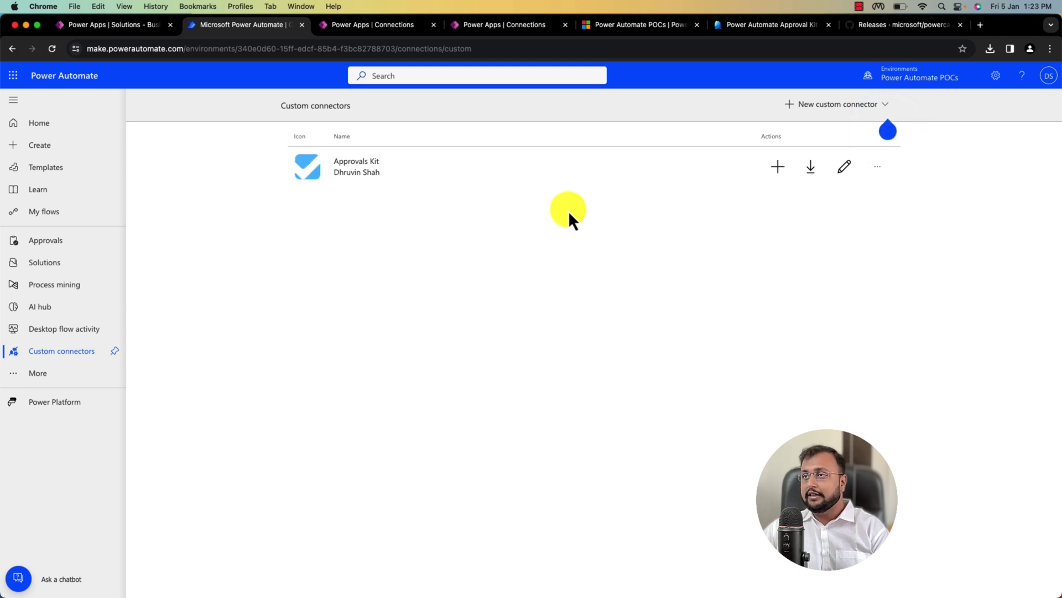
left_click(144, 25)
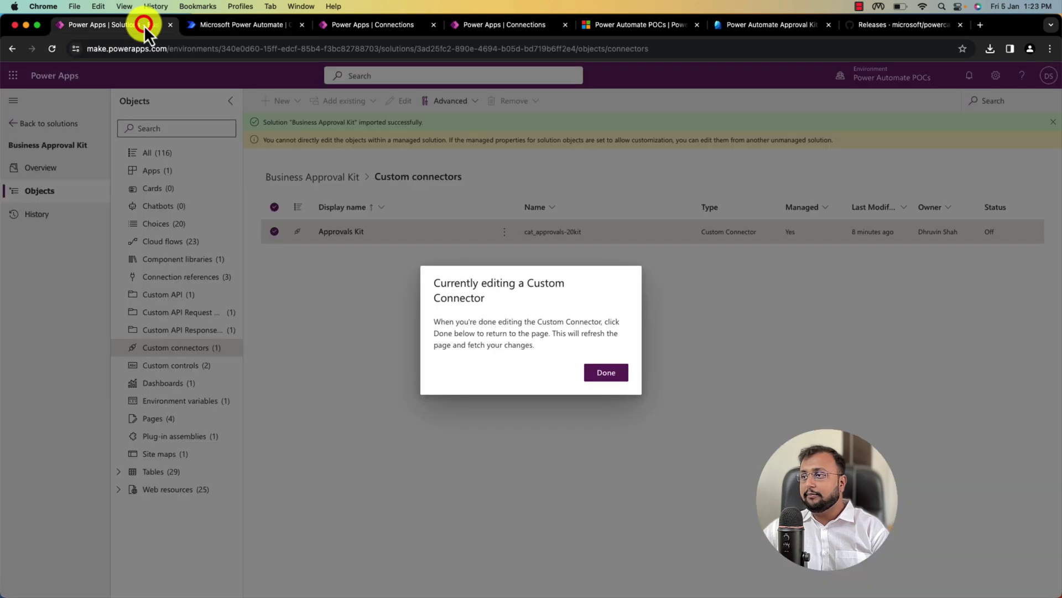
left_click(618, 371)
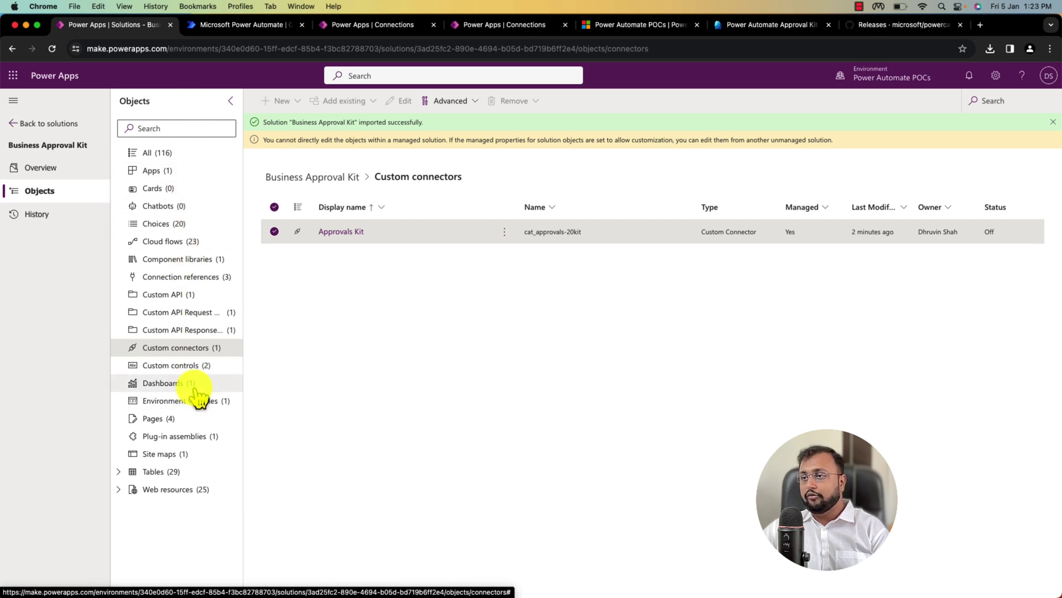
Step: Review the status of every cloud flow in the Business Approval Kit solution and the actions available for BACore | Approval Time-out
left_click(195, 242)
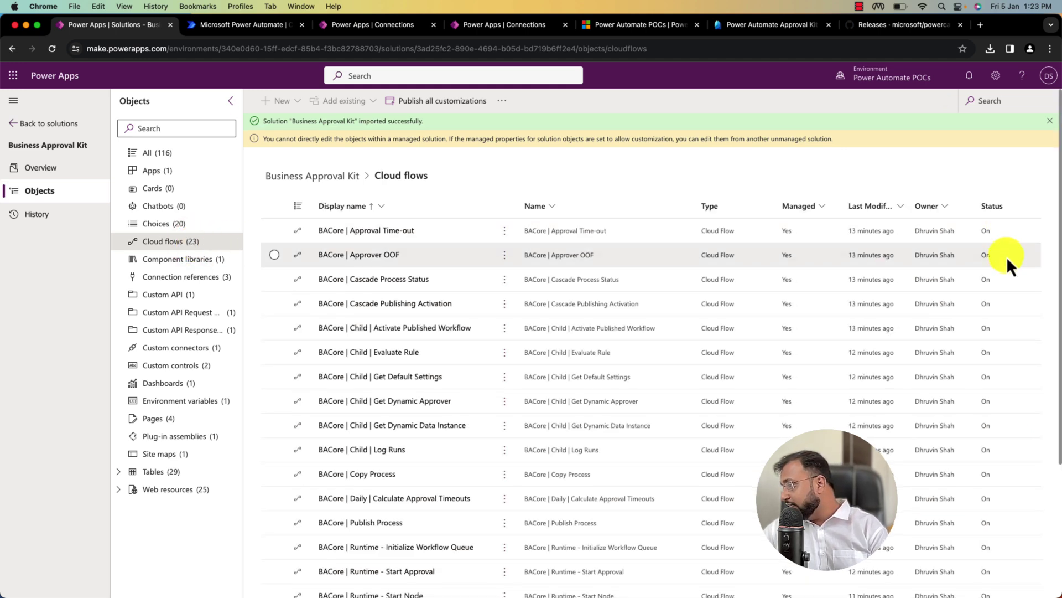
scroll(1007, 256, "down", 5)
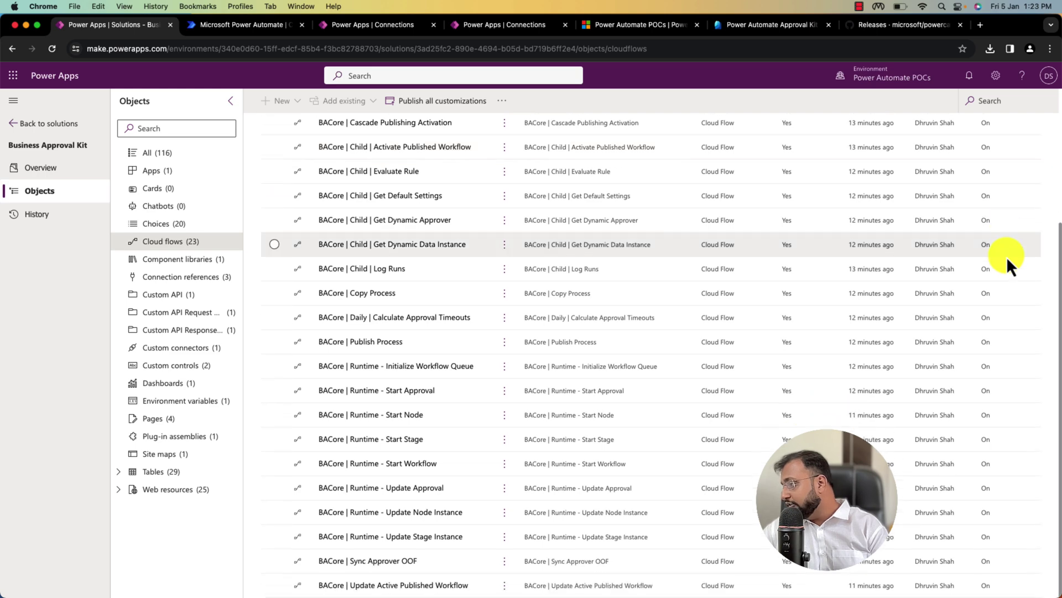
scroll(1007, 257, "up", 5)
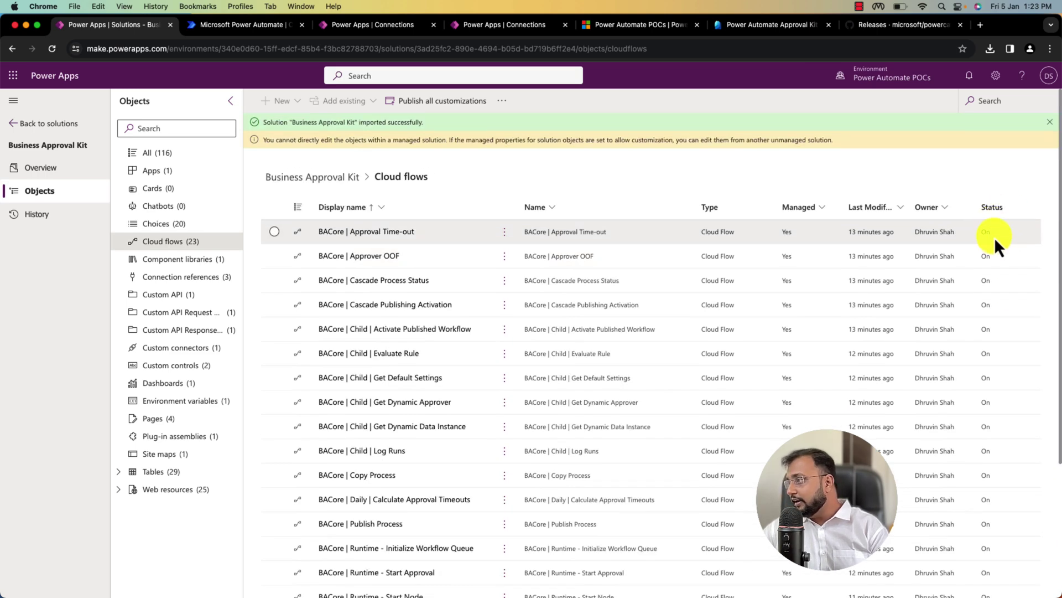
scroll(996, 304, "down", 5)
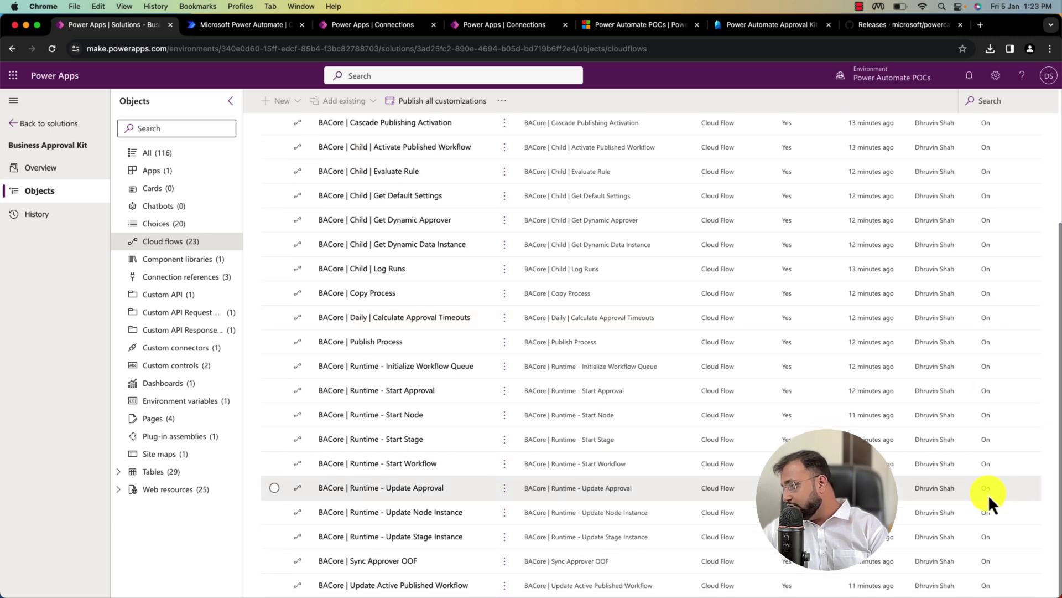
scroll(996, 468, "up", 4)
scroll(996, 468, "up", 1)
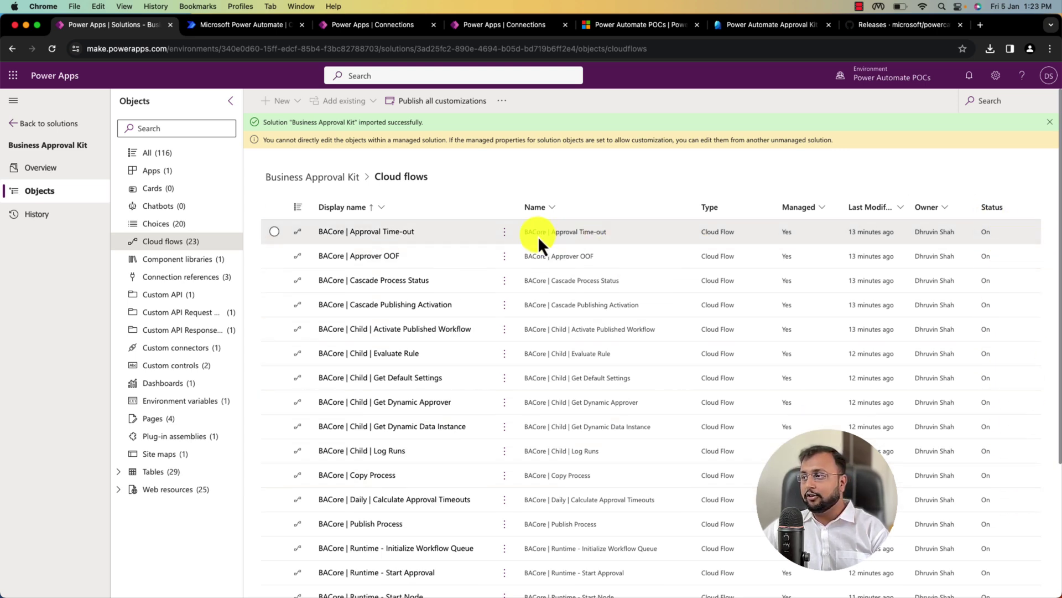
left_click(504, 231)
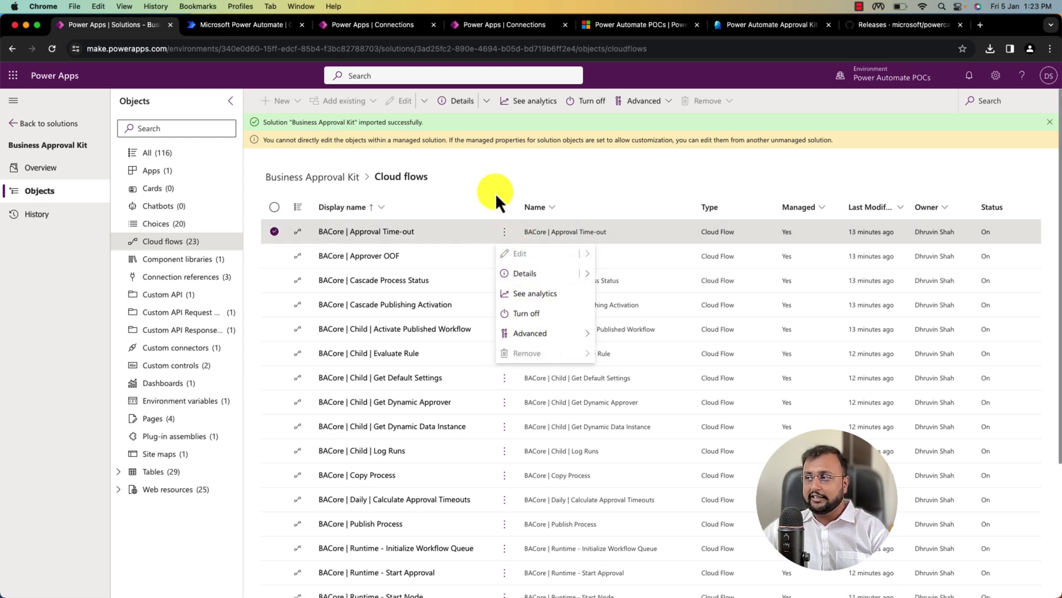
left_click(496, 175)
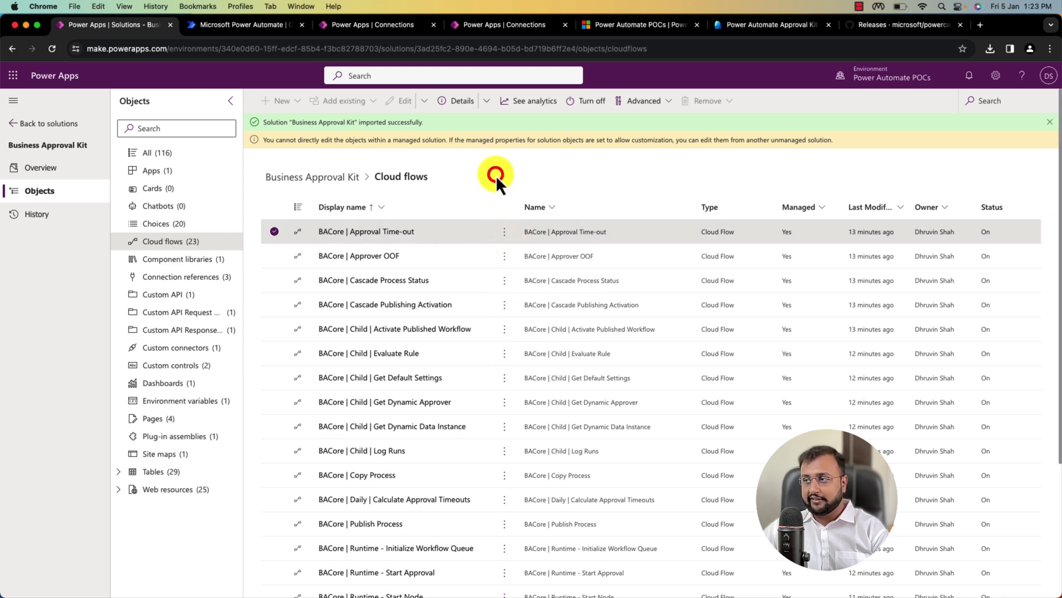
Step: Open learn.microsoft.com/en-us/power-automate/guidance/business-approvals-templates/setup in a new browser tab and review the order for turning on the kit's cloud flows
left_click(273, 231)
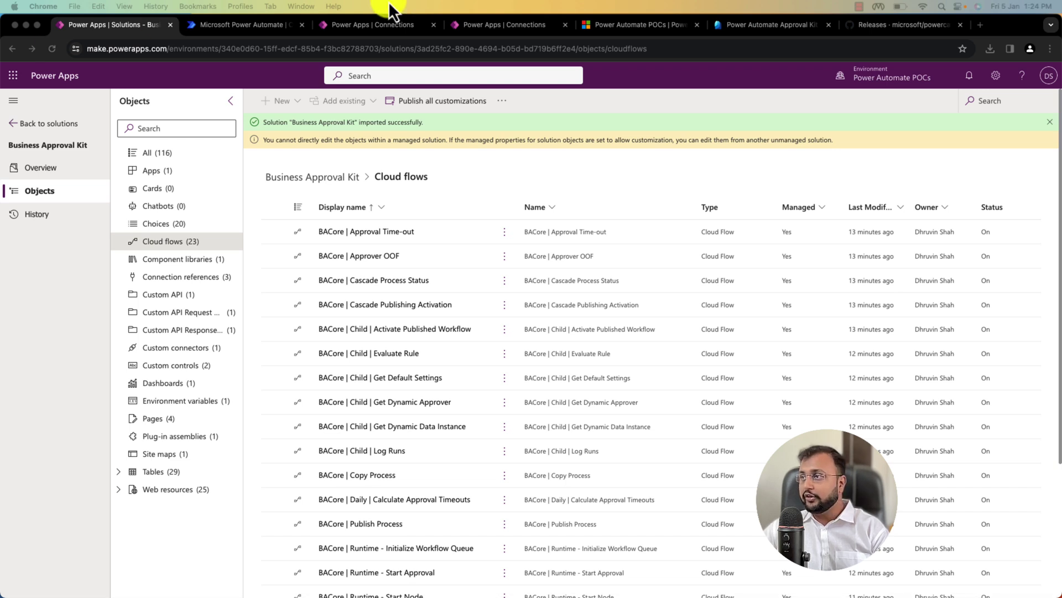
left_click(976, 24)
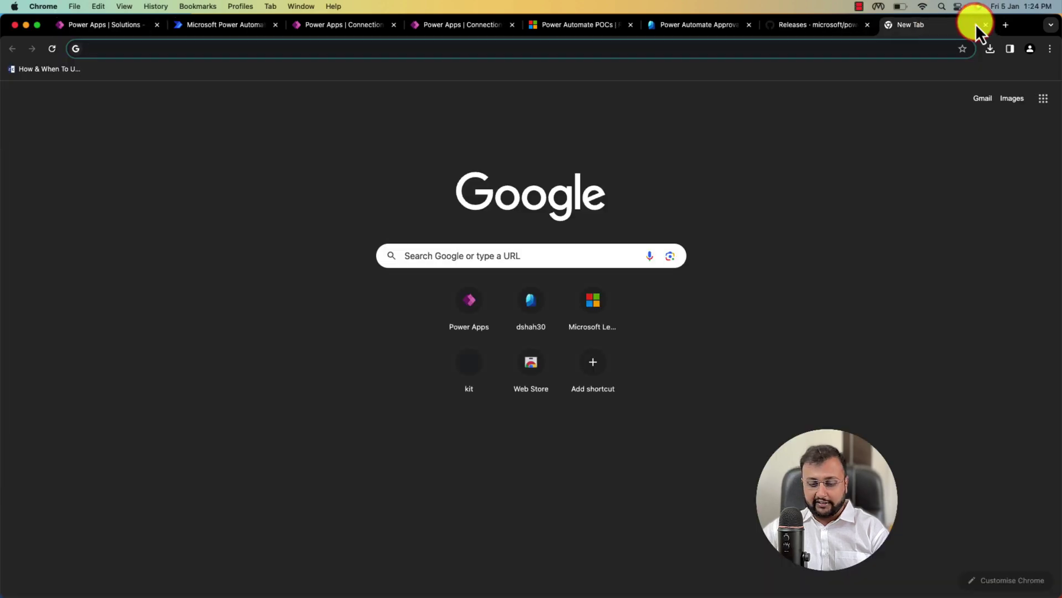
type("https://learn.microsoft.com/en-us/power-automate/guidance/business-approvals-templates/setup")
key("Return")
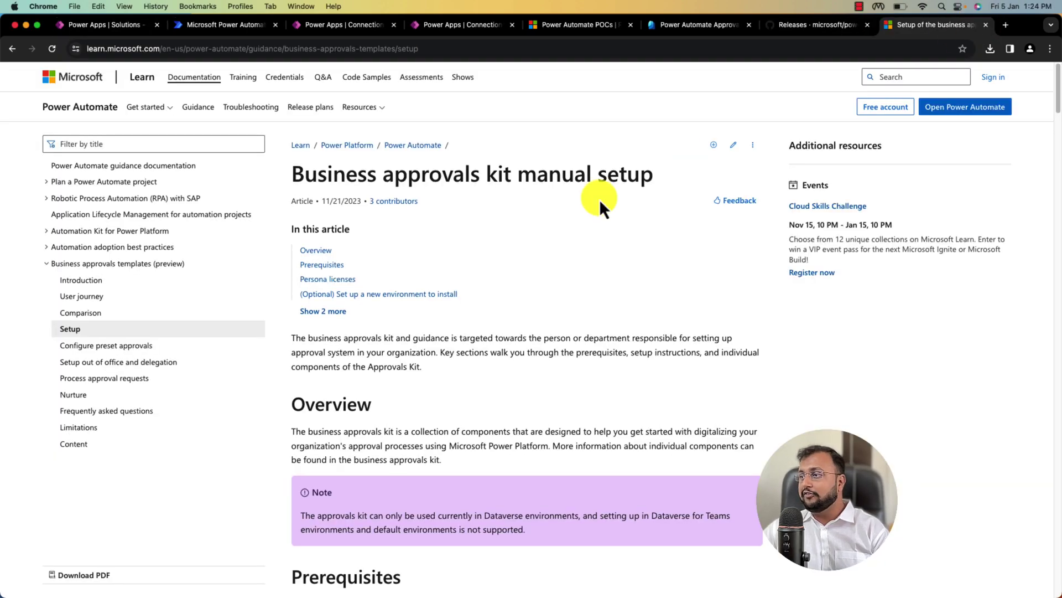
scroll(393, 306, "down", 20)
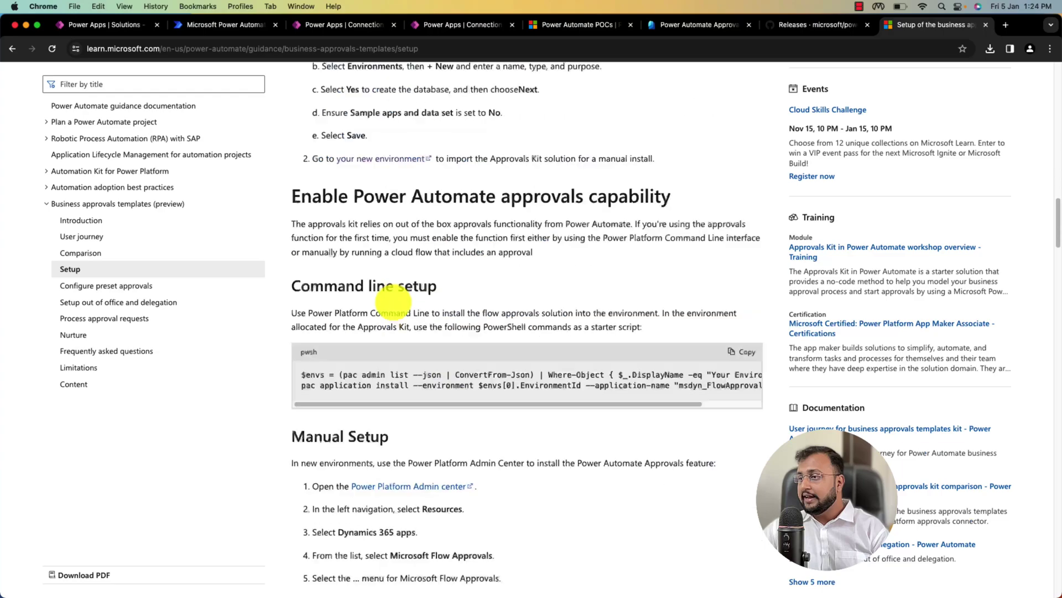
scroll(391, 306, "down", 3)
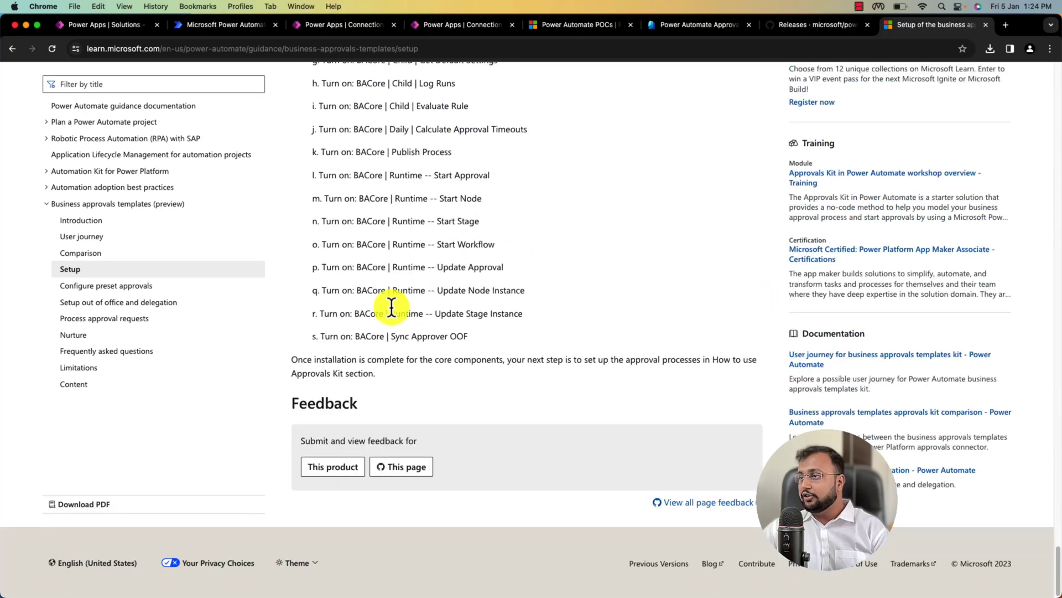
scroll(387, 308, "up", 10)
scroll(397, 292, "down", 6)
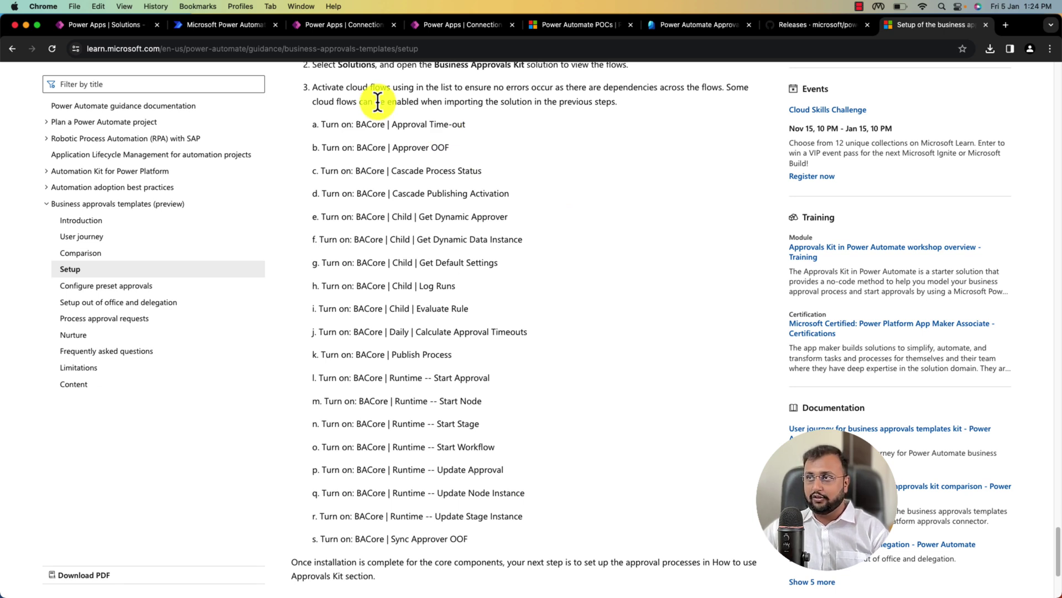
Step: Back in Power Apps, play the solution's Business Approval Management app and allow its Office 365 Users connection
left_click(112, 25)
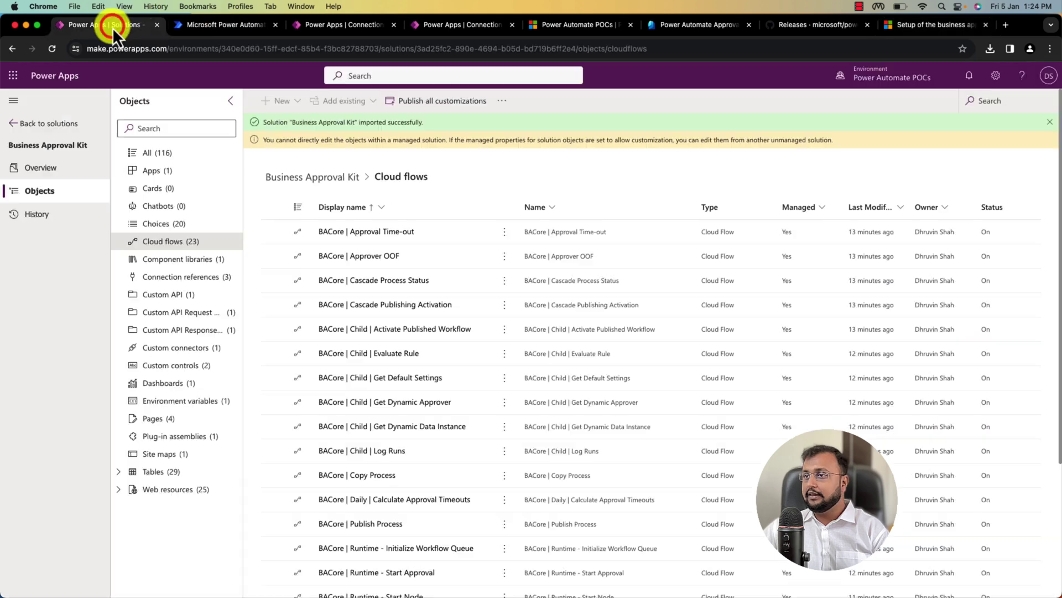
left_click(158, 171)
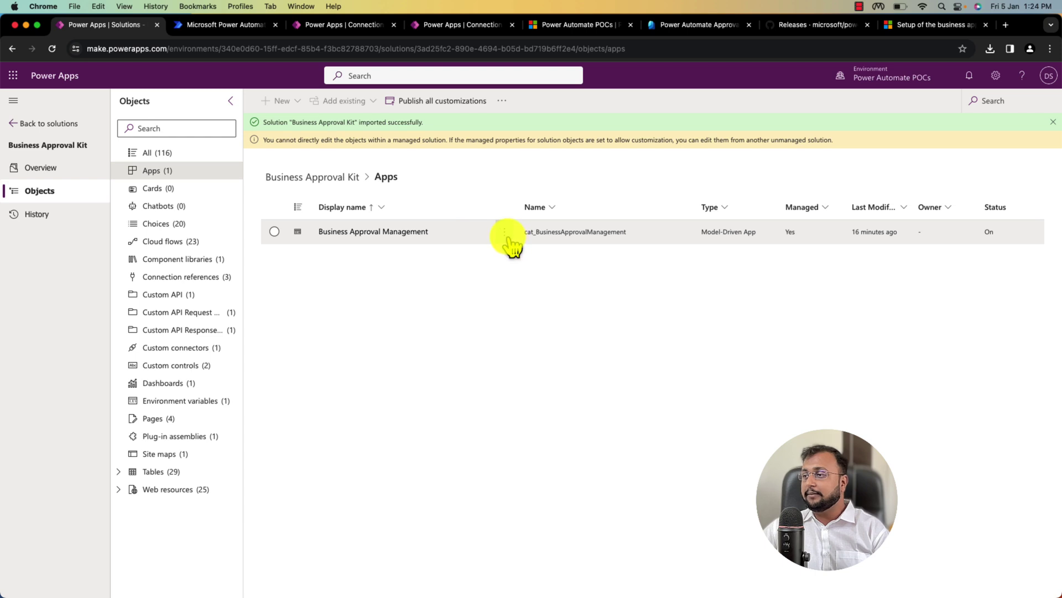
left_click(505, 233)
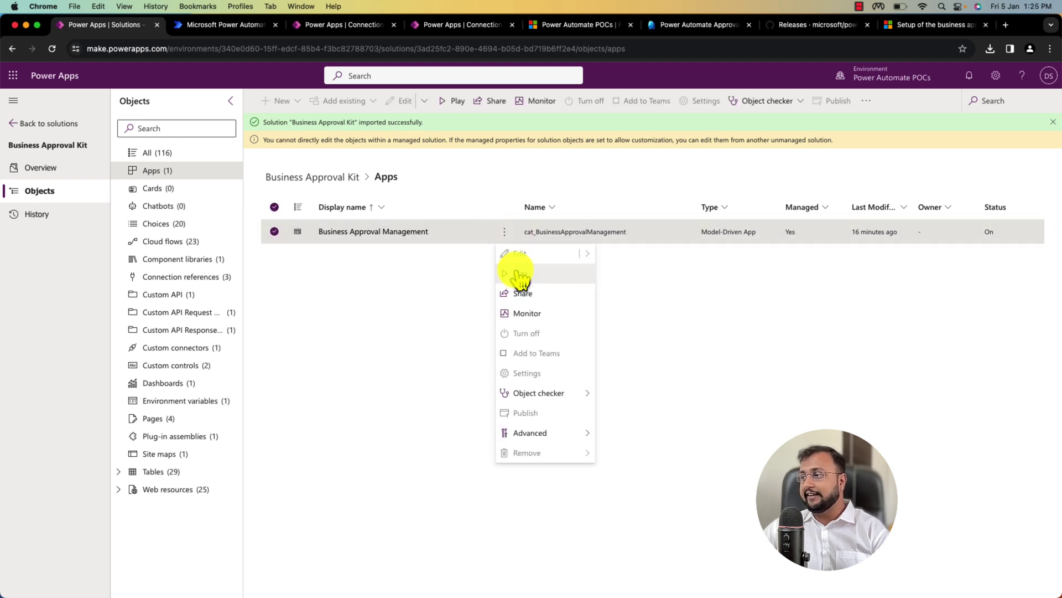
left_click(521, 274)
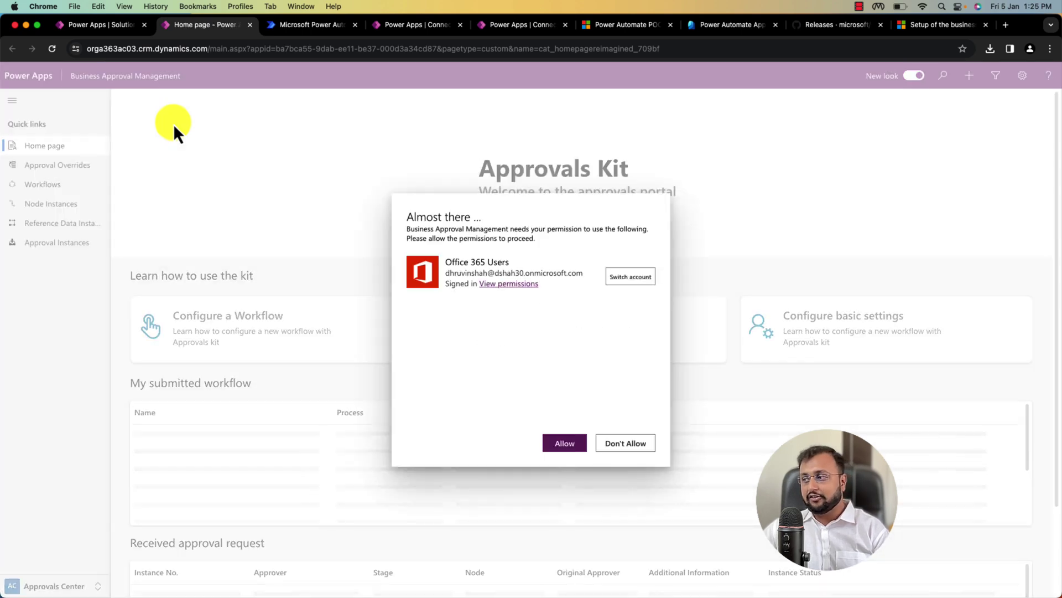
left_click(569, 443)
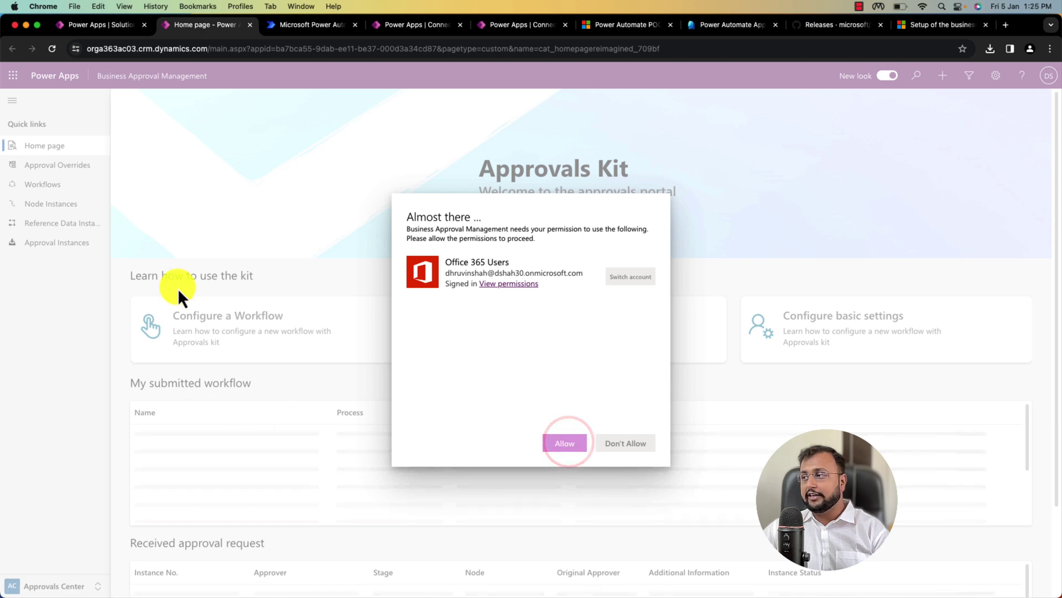
Step: Examine the Approvals Kit home page sections and the list of areas the app can switch to
scroll(358, 360, "down", 5)
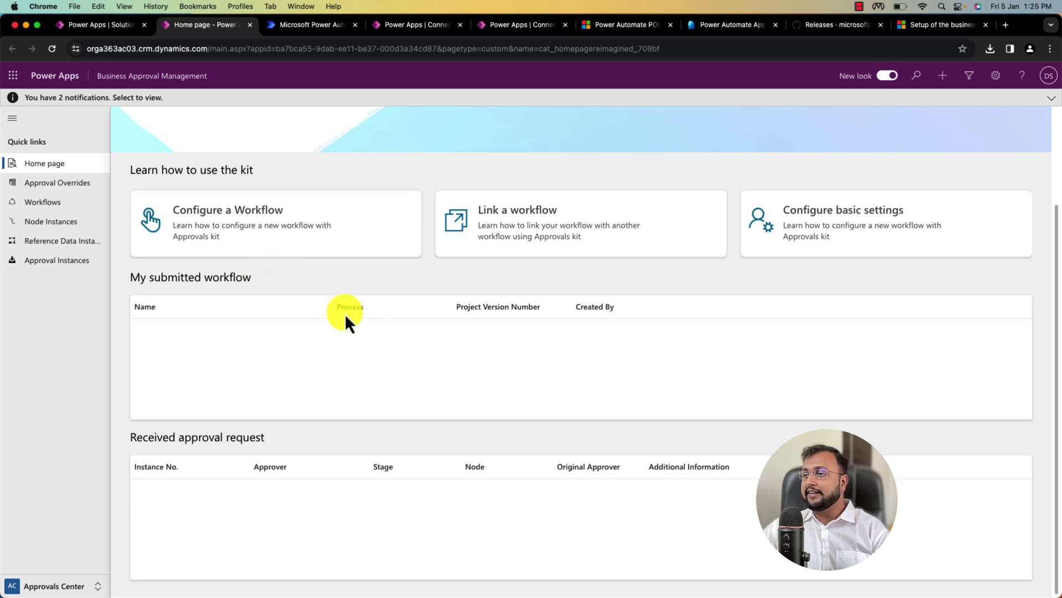
scroll(359, 321, "up", 3)
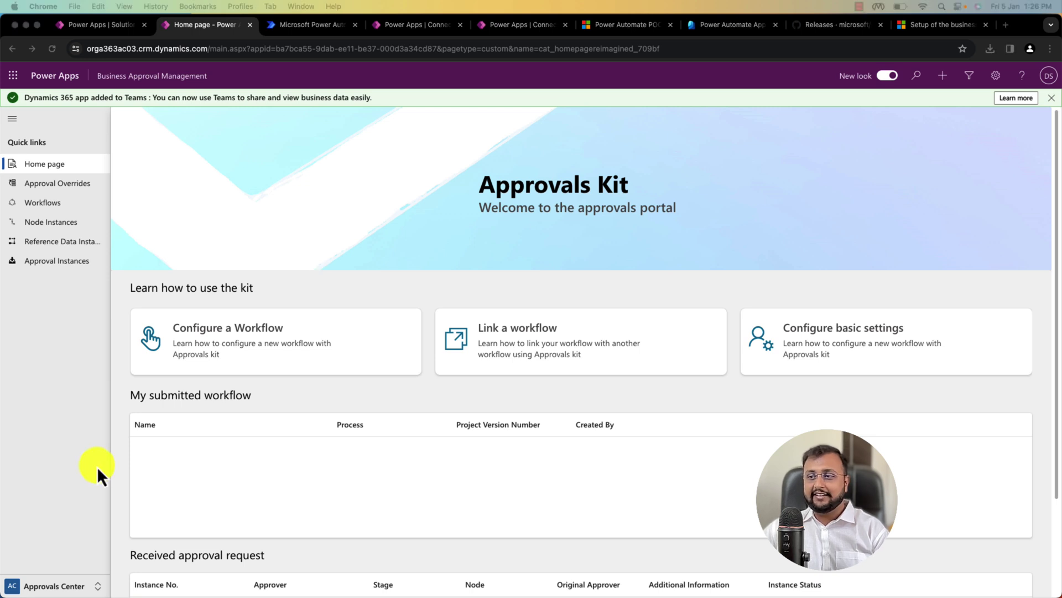
mouse_move(93, 596)
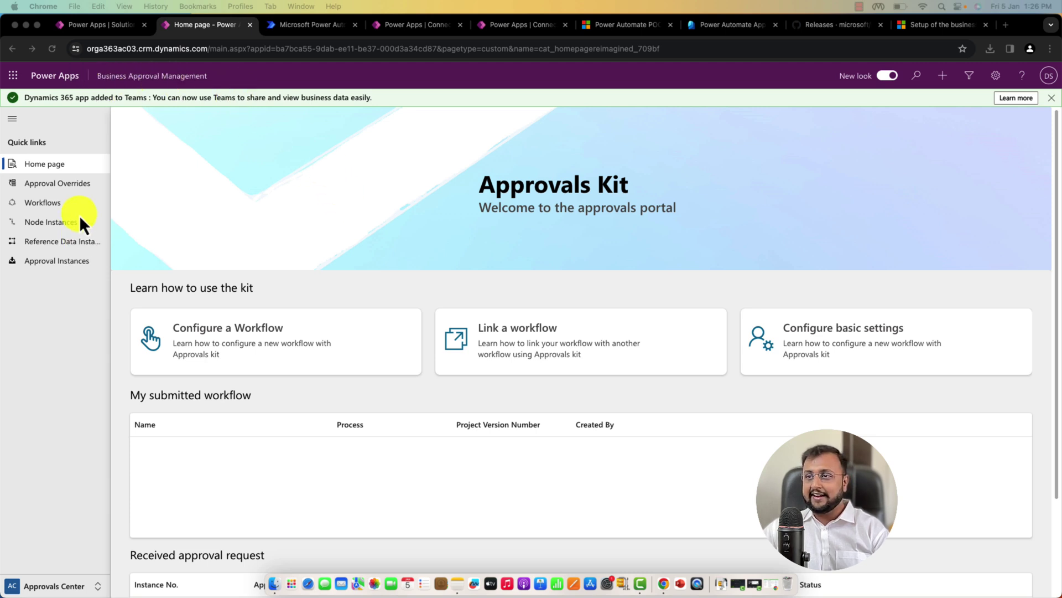
left_click(98, 586)
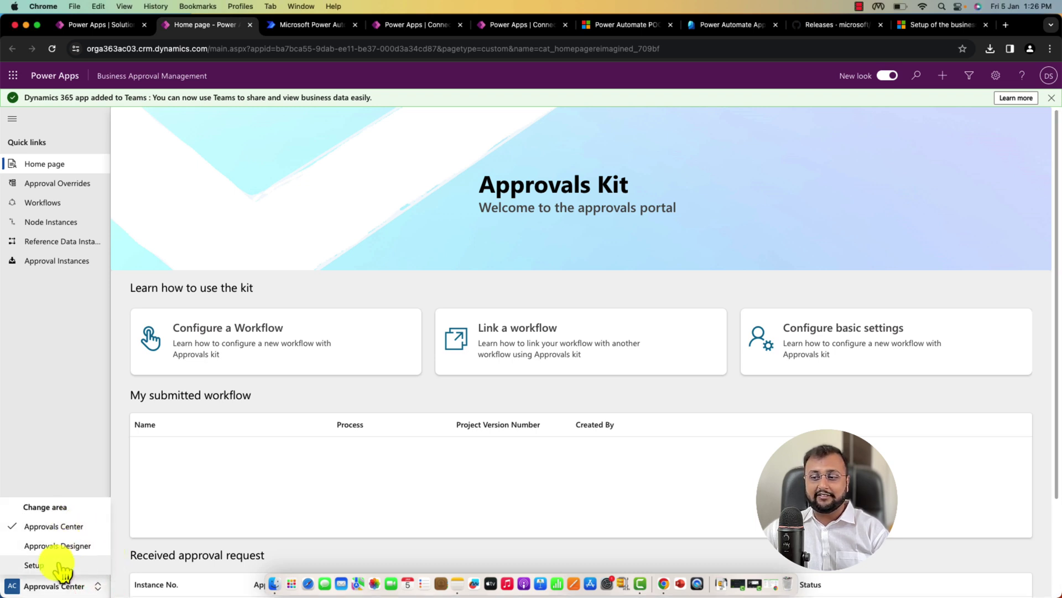
left_click(88, 435)
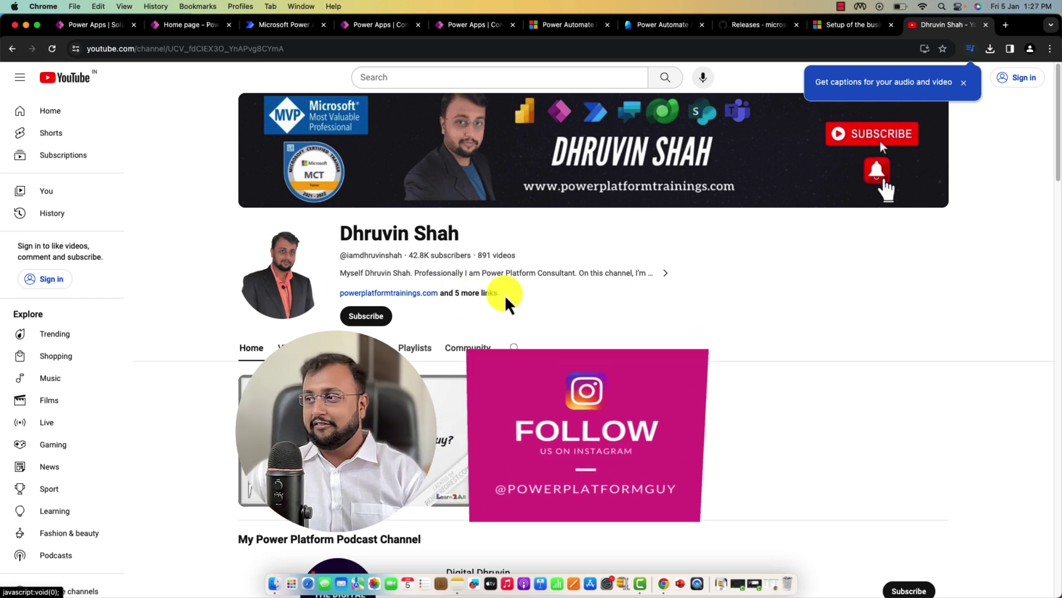
Step: Open the About details of the YouTube channel and review its description, links and channel details
left_click(475, 293)
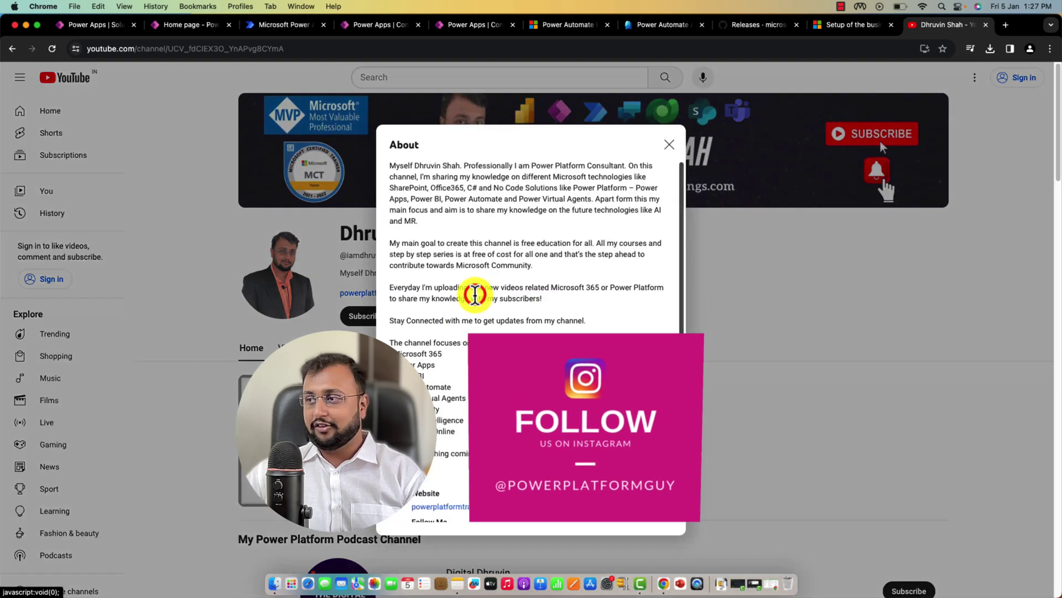
scroll(481, 254, "down", 6)
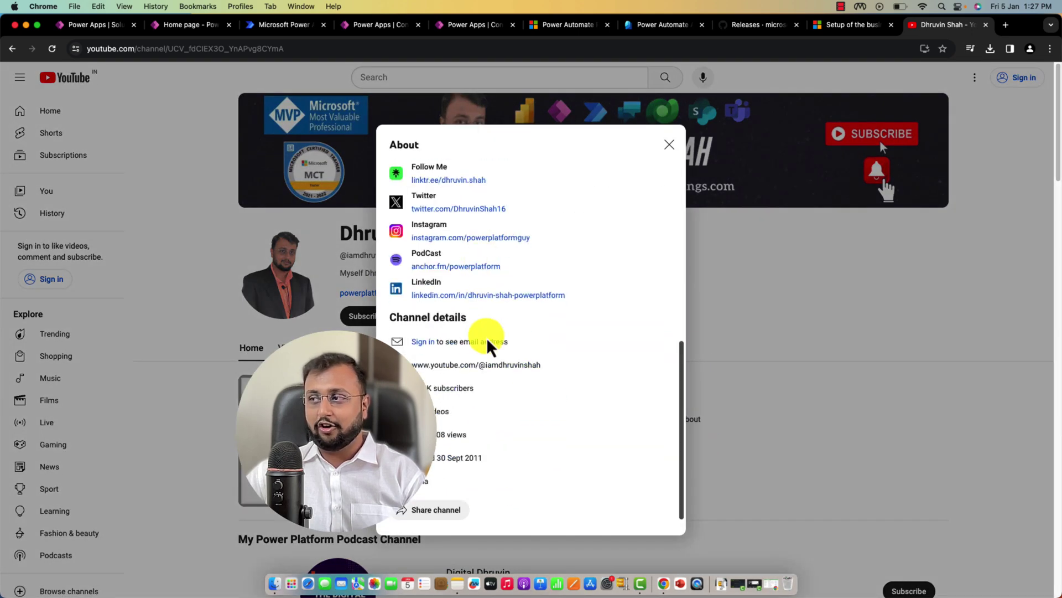
scroll(487, 346, "up", 4)
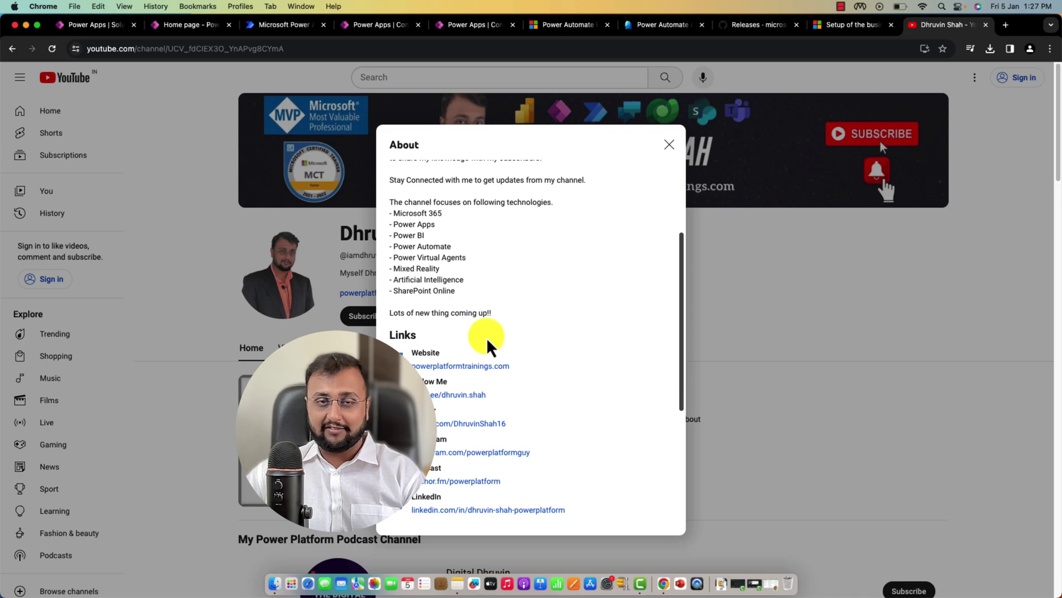